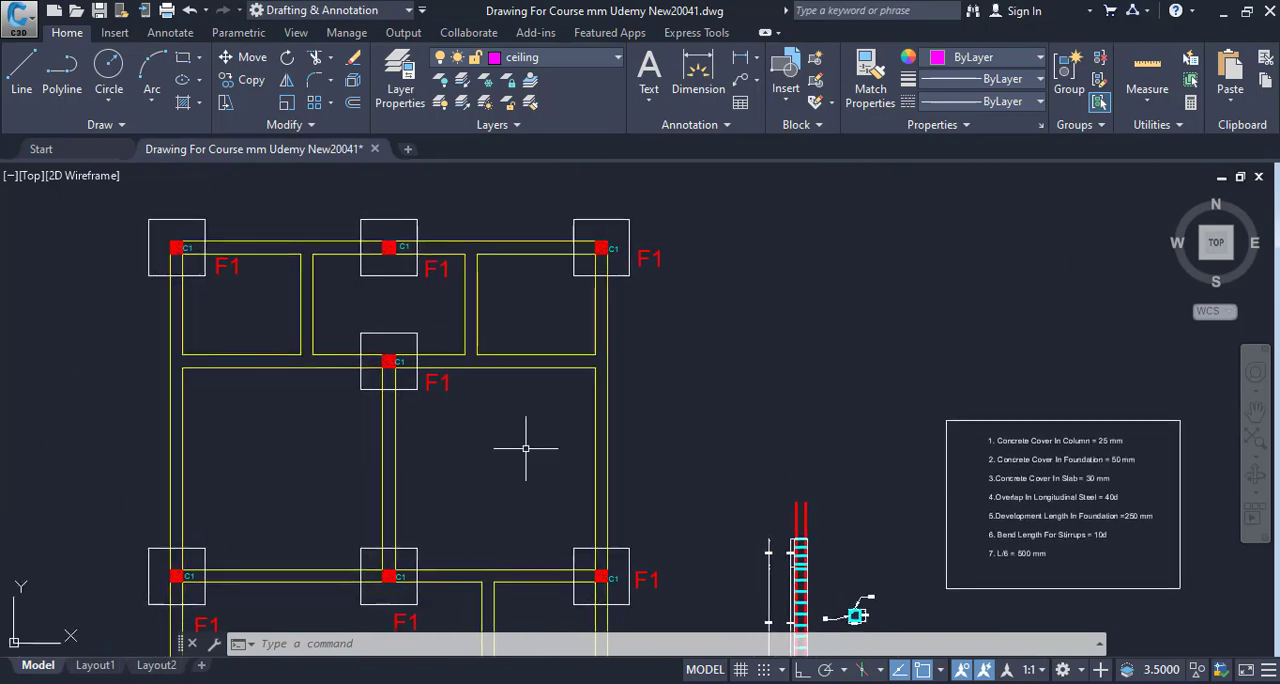
- Examine the F1 footings, columns and wall lines in the Excavation Plan, comparing it with the adjacent foundation plan
scroll(625, 446, "up", 6)
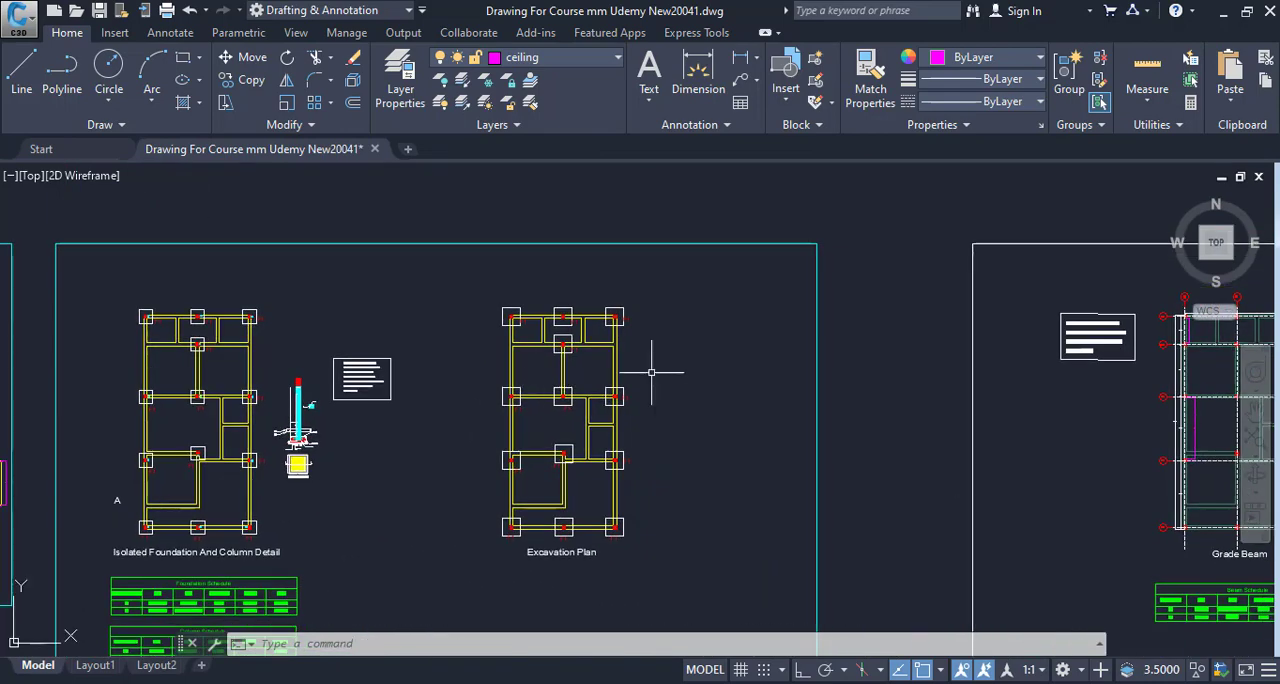
left_click_drag(668, 324, 674, 432)
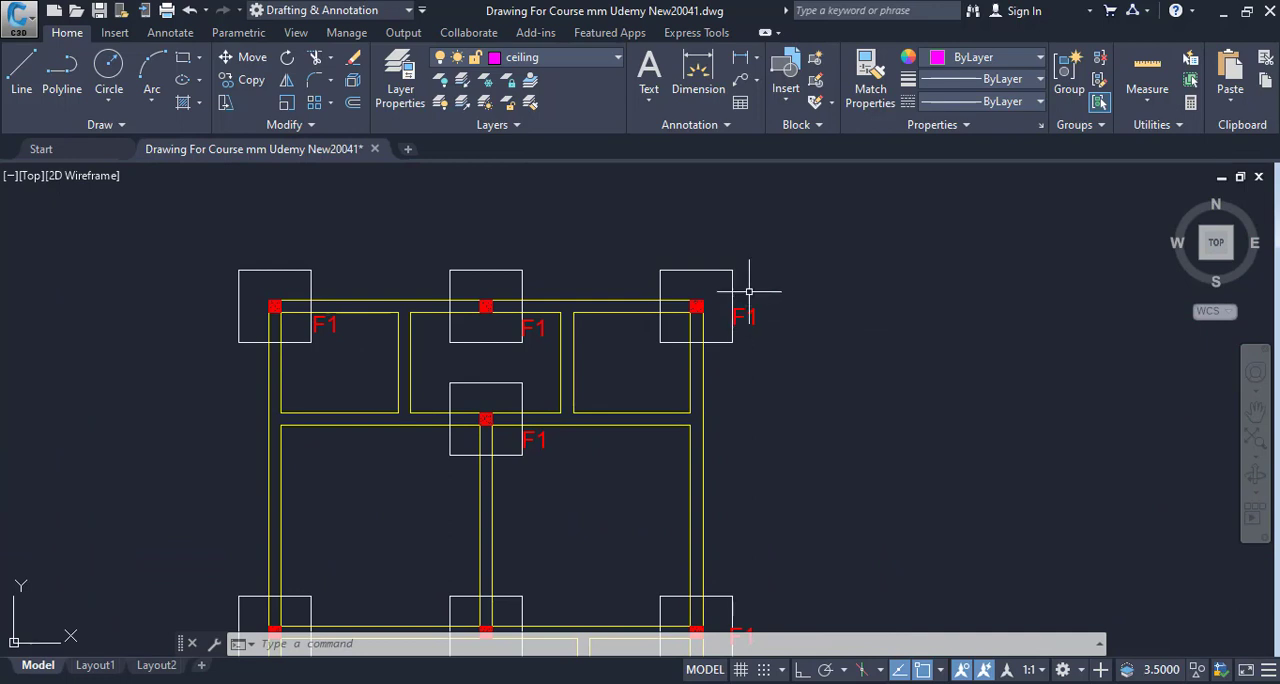
left_click_drag(761, 349, 860, 358)
scroll(758, 409, "up", 4)
scroll(717, 380, "down", 4)
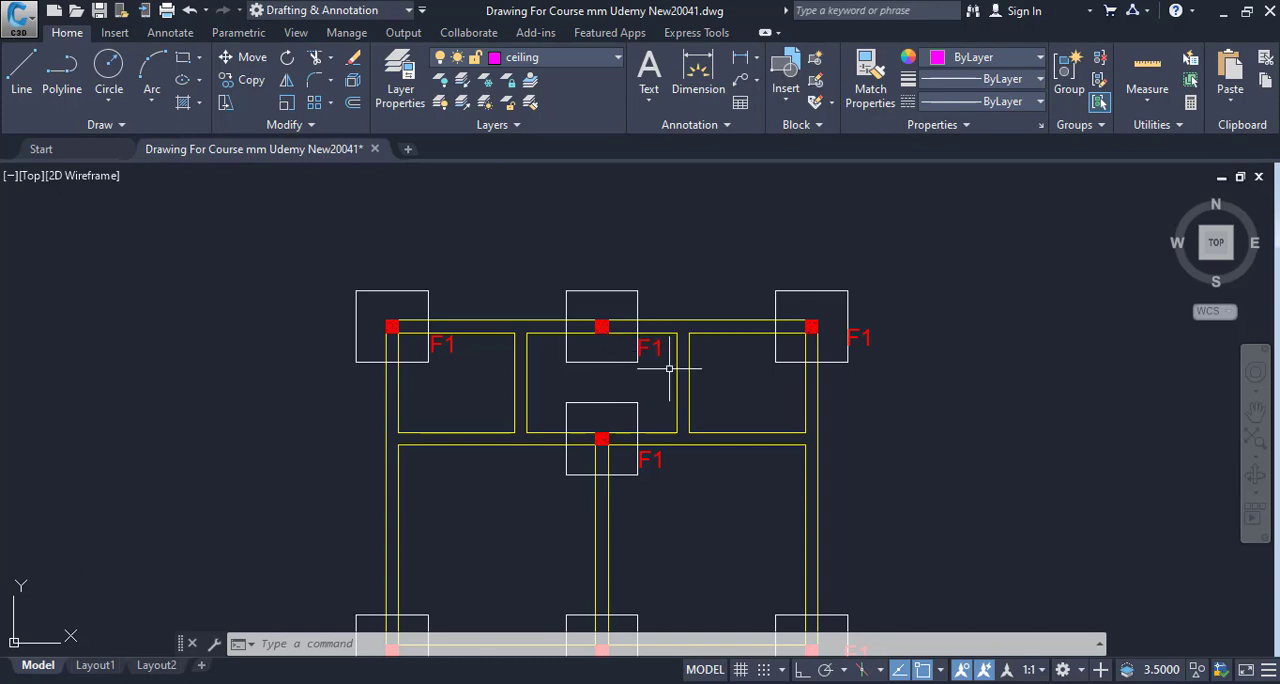
left_click_drag(485, 358, 567, 218)
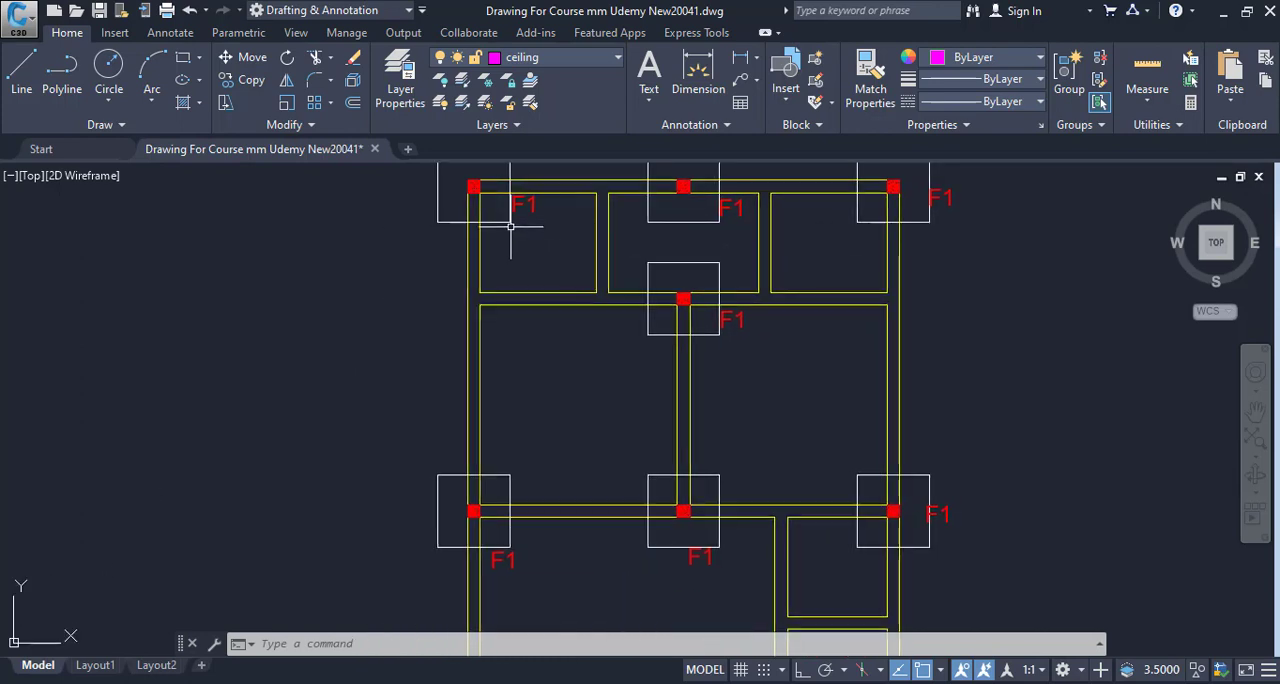
left_click_drag(703, 368, 643, 243)
scroll(686, 363, "down", 3)
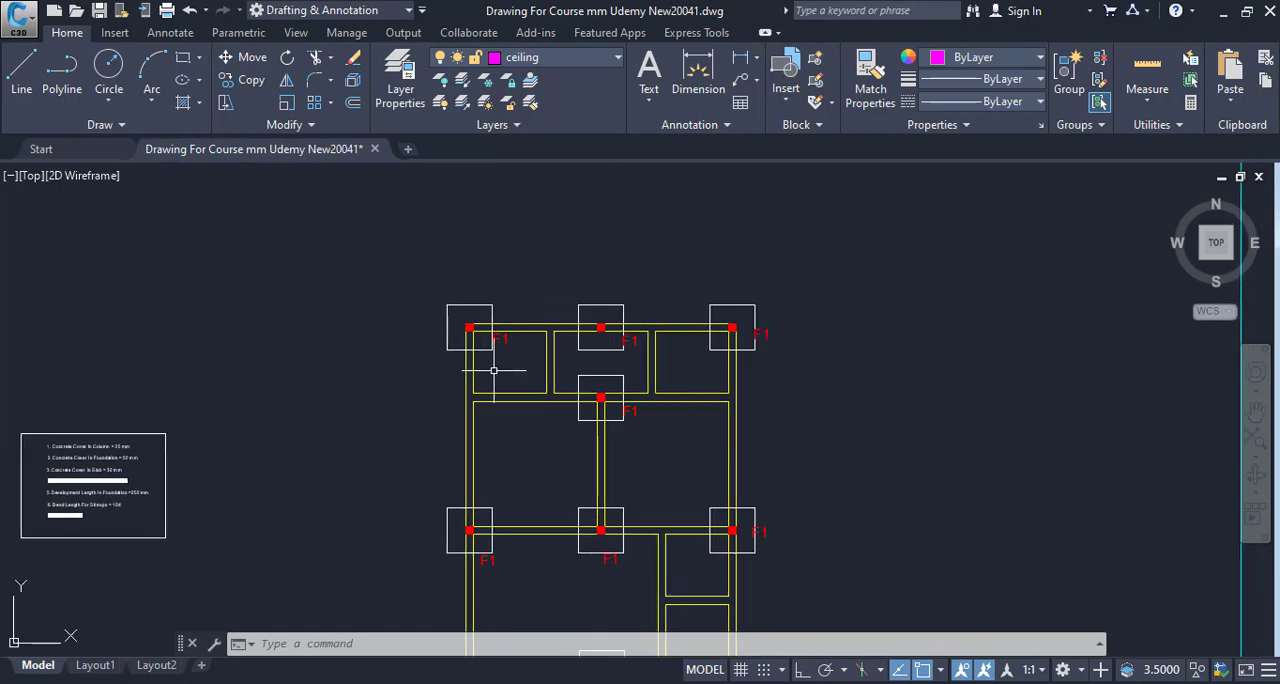
mouse_move(700, 381)
left_mouse_down()
mouse_move(660, 374)
mouse_move(542, 284)
left_mouse_up()
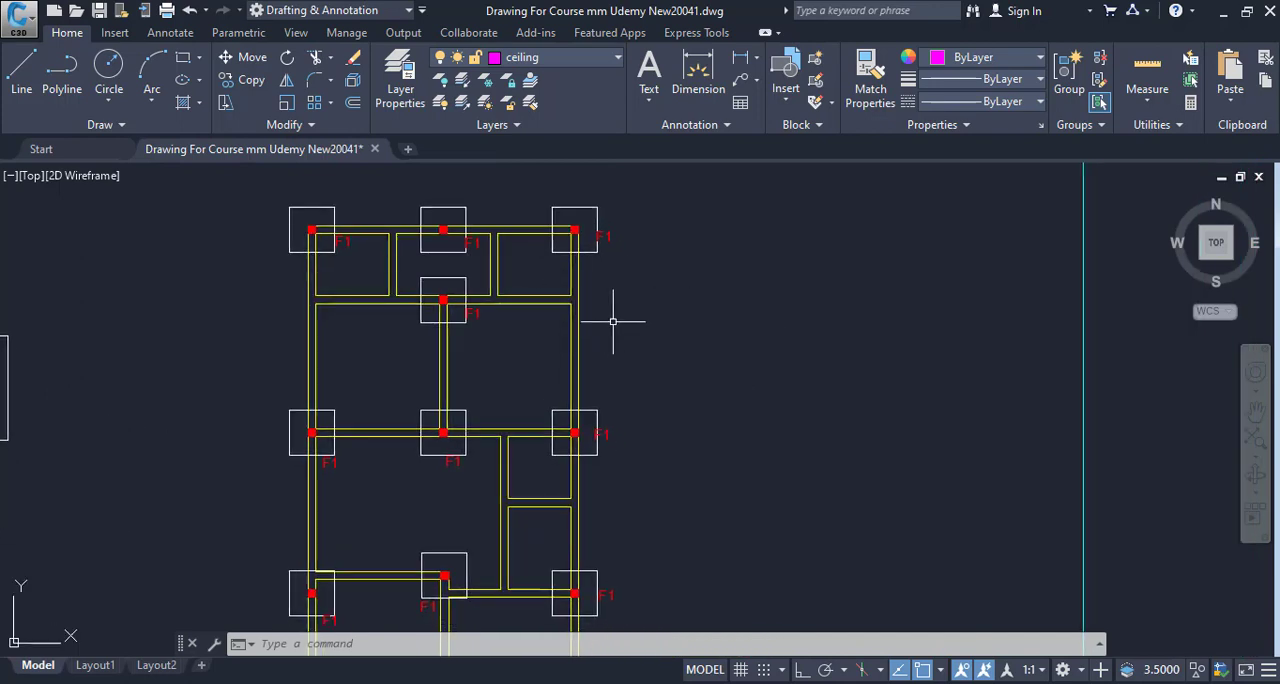
mouse_move(631, 326)
left_mouse_down()
mouse_move(657, 397)
mouse_move(683, 238)
left_mouse_up()
scroll(686, 326, "down", 2)
left_click_drag(686, 327, 689, 298)
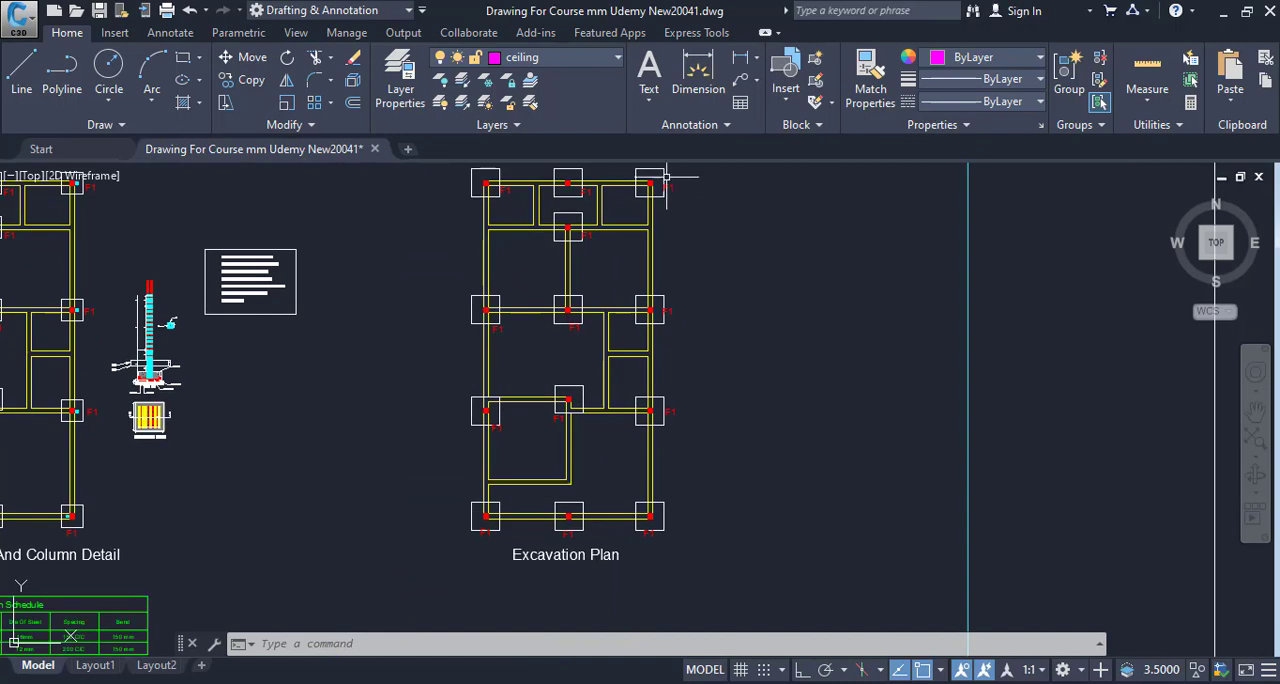
left_click_drag(478, 501, 482, 557)
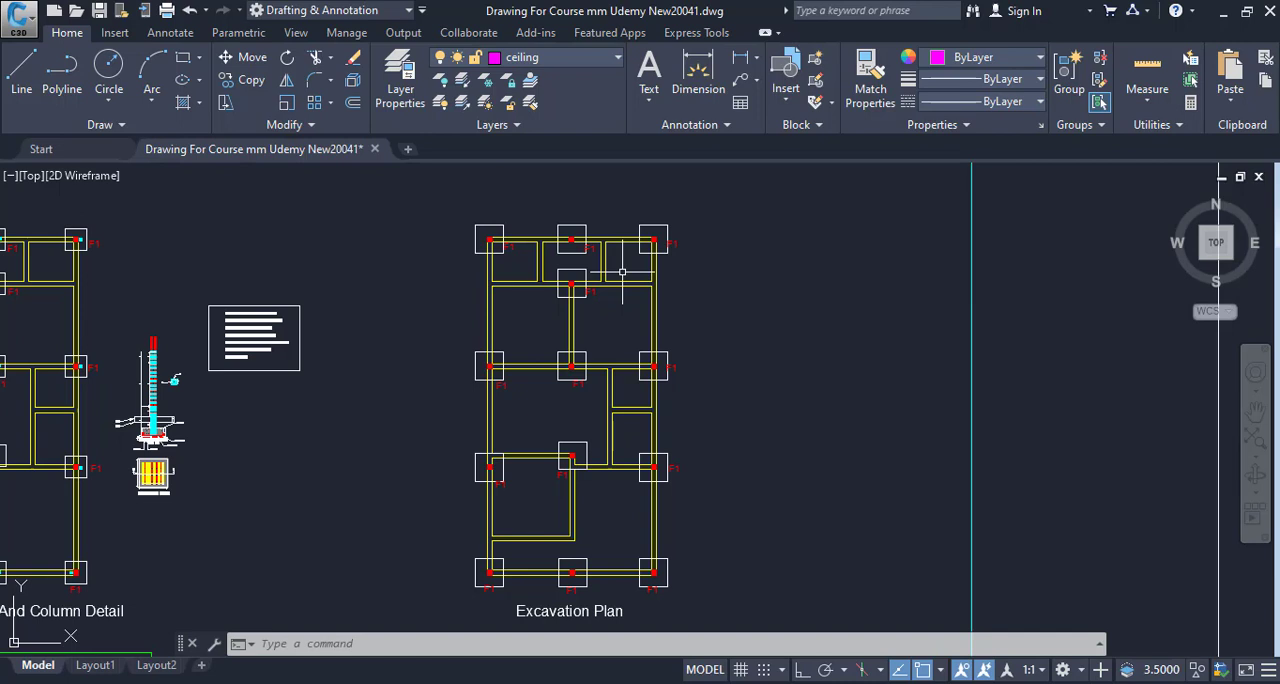
left_click_drag(703, 262, 622, 244)
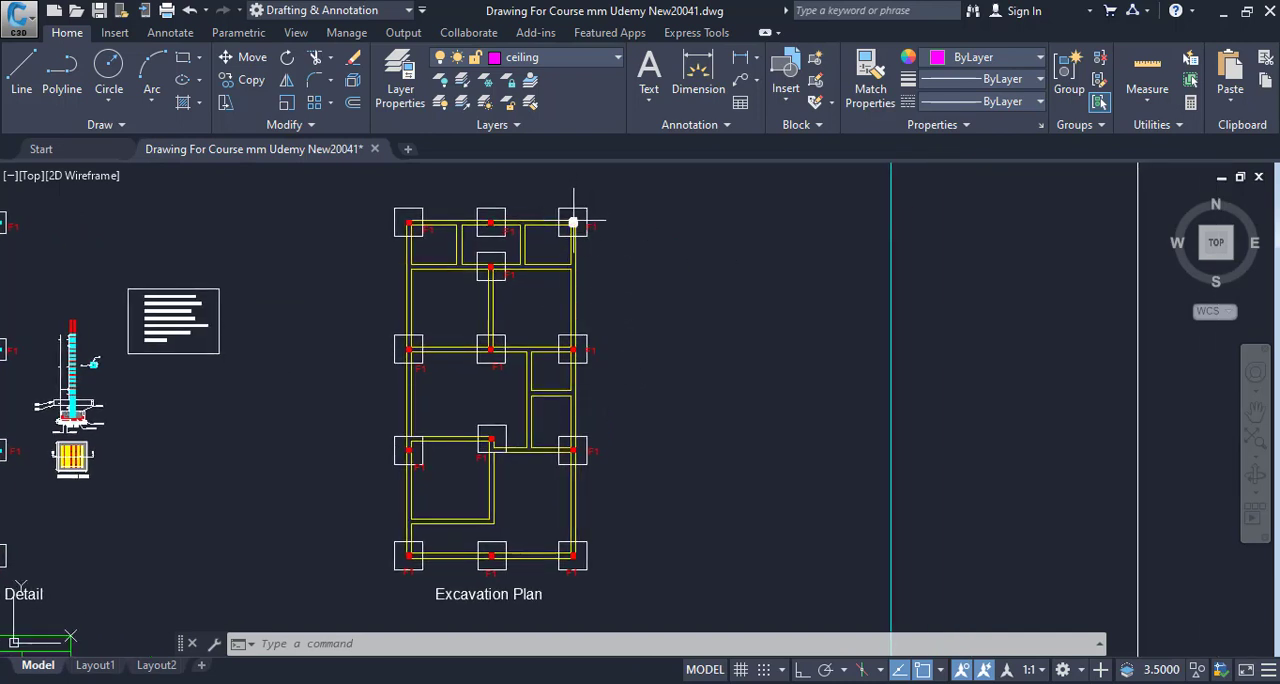
left_click(557, 196)
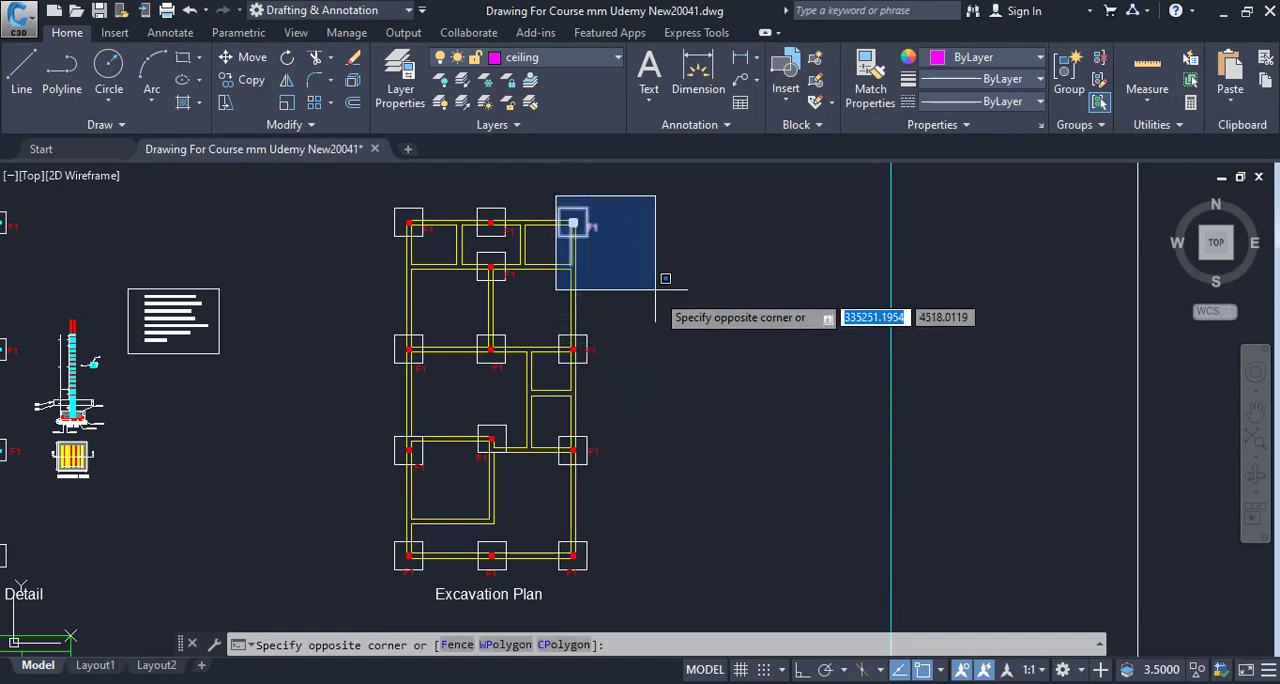
left_click(574, 187)
left_click(478, 205)
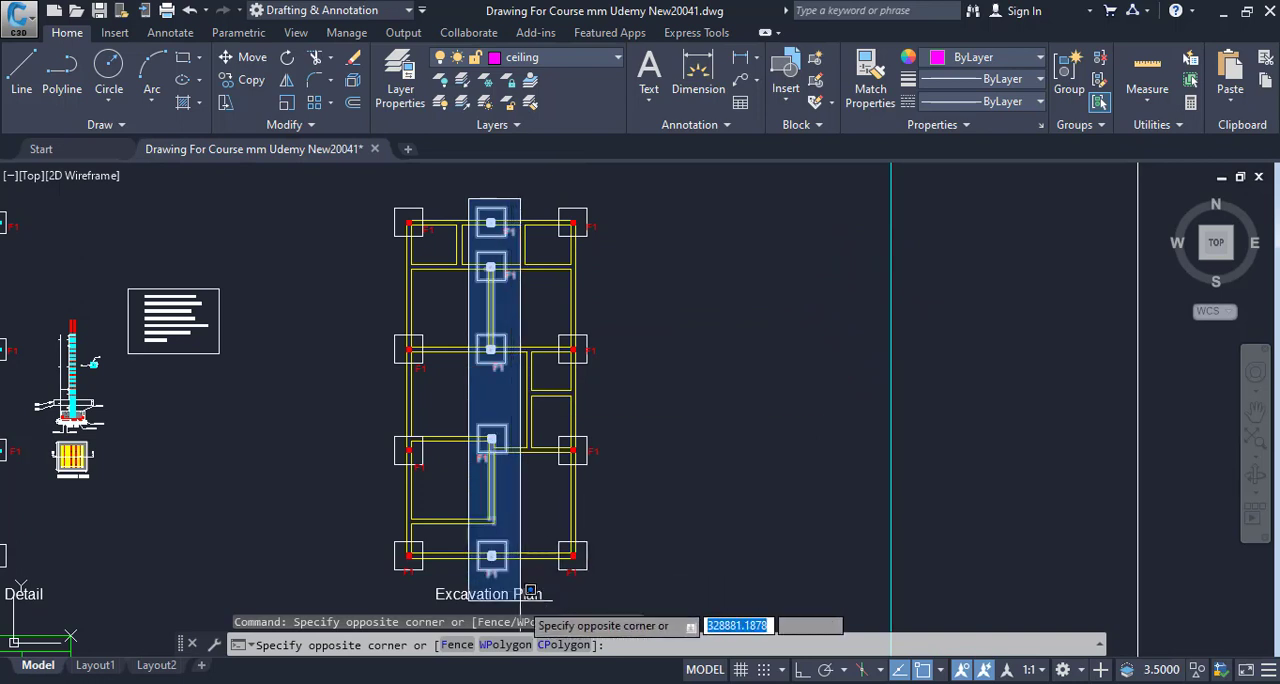
left_click(463, 172)
left_click(376, 186)
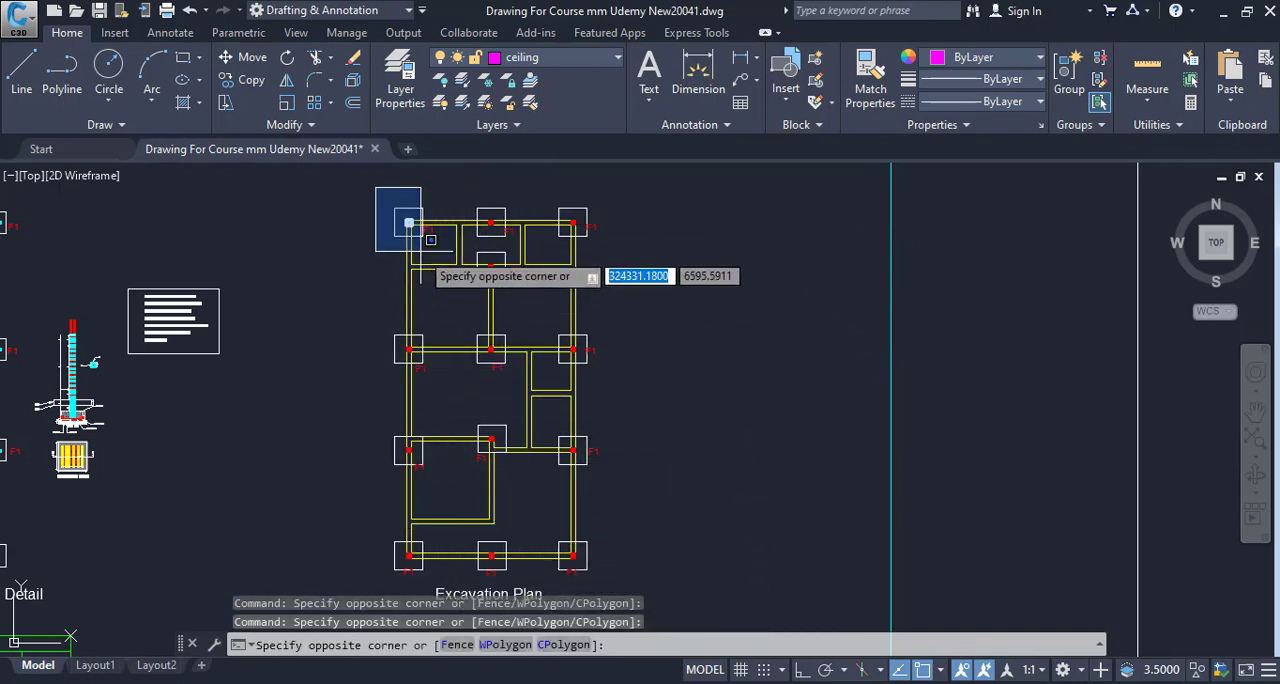
key("Escape")
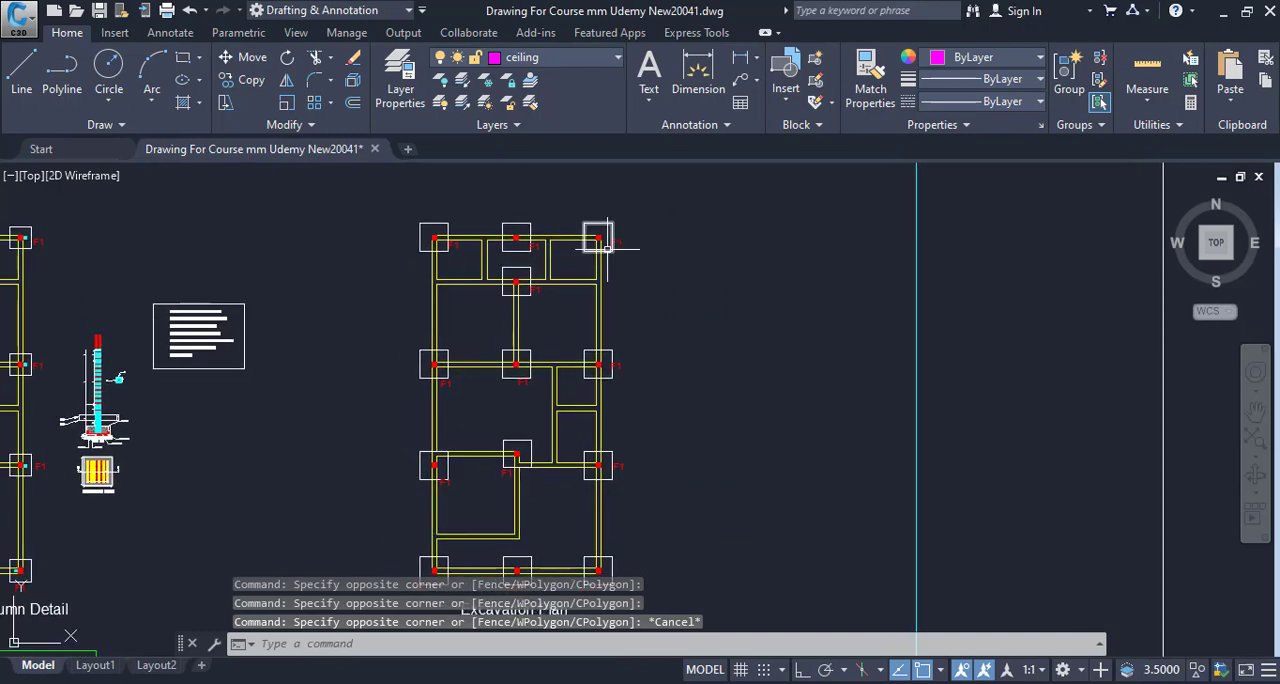
- Examine the arrangement of footing squares along the outer and inner walls of the Excavation Plan
mouse_move(615, 225)
left_mouse_down()
mouse_move(659, 169)
mouse_move(692, 209)
left_mouse_up()
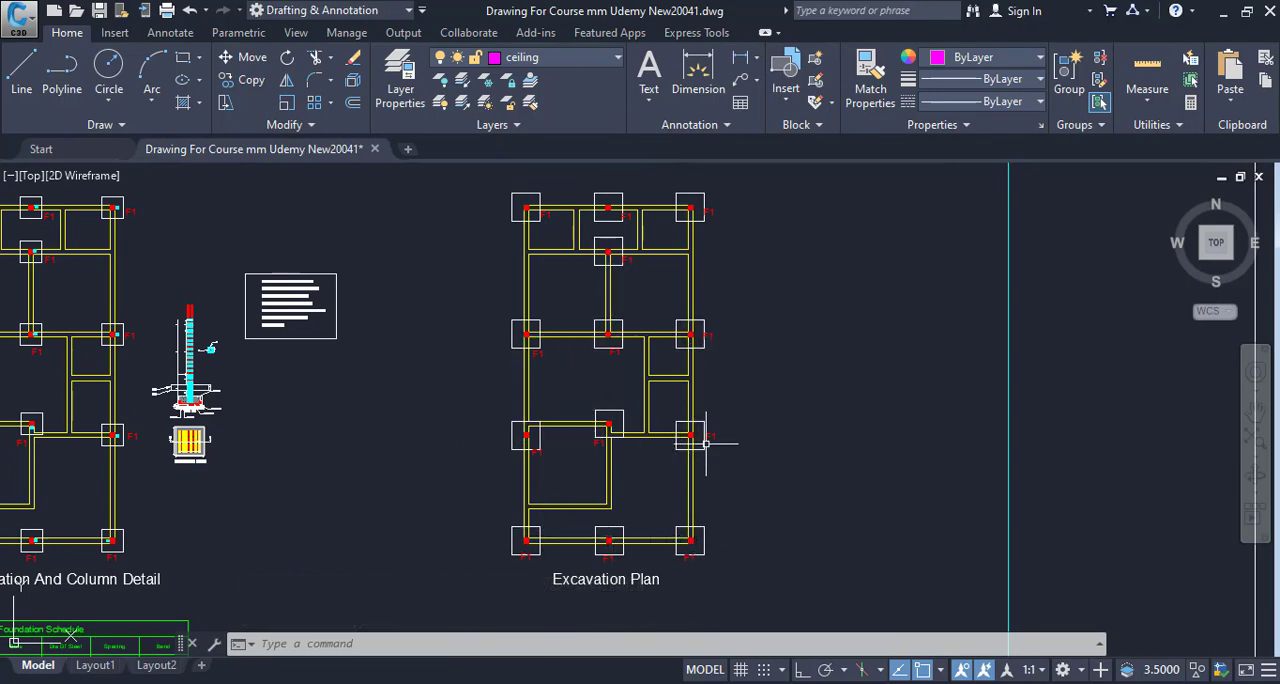
mouse_move(631, 384)
left_mouse_down()
mouse_move(556, 333)
mouse_move(573, 418)
left_mouse_up()
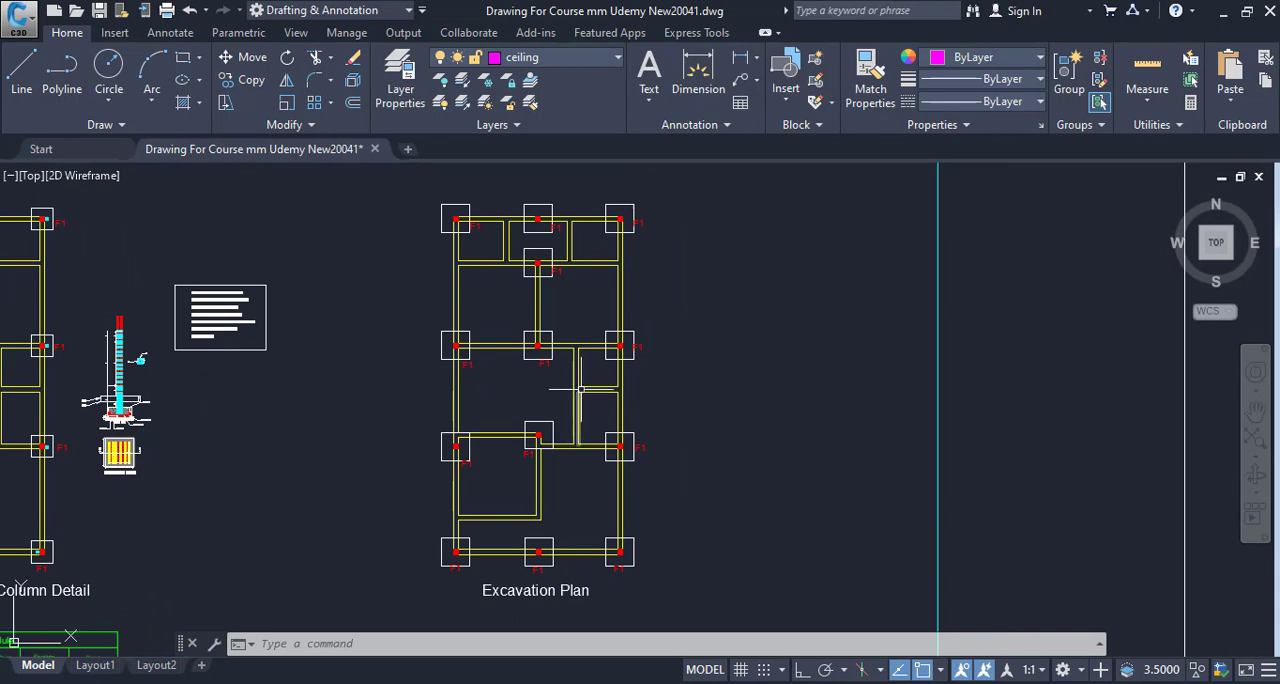
scroll(631, 463, "up", 2)
left_click_drag(590, 472, 603, 550)
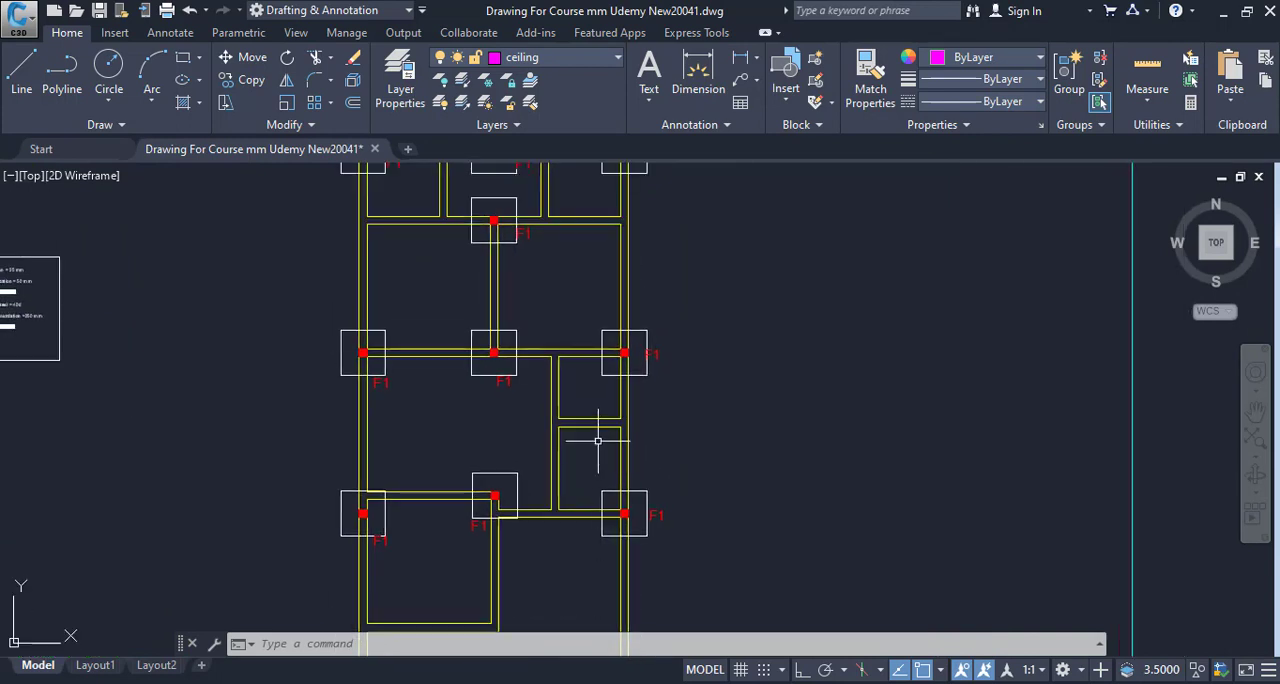
scroll(597, 440, "down", 2)
left_click_drag(597, 440, 593, 495)
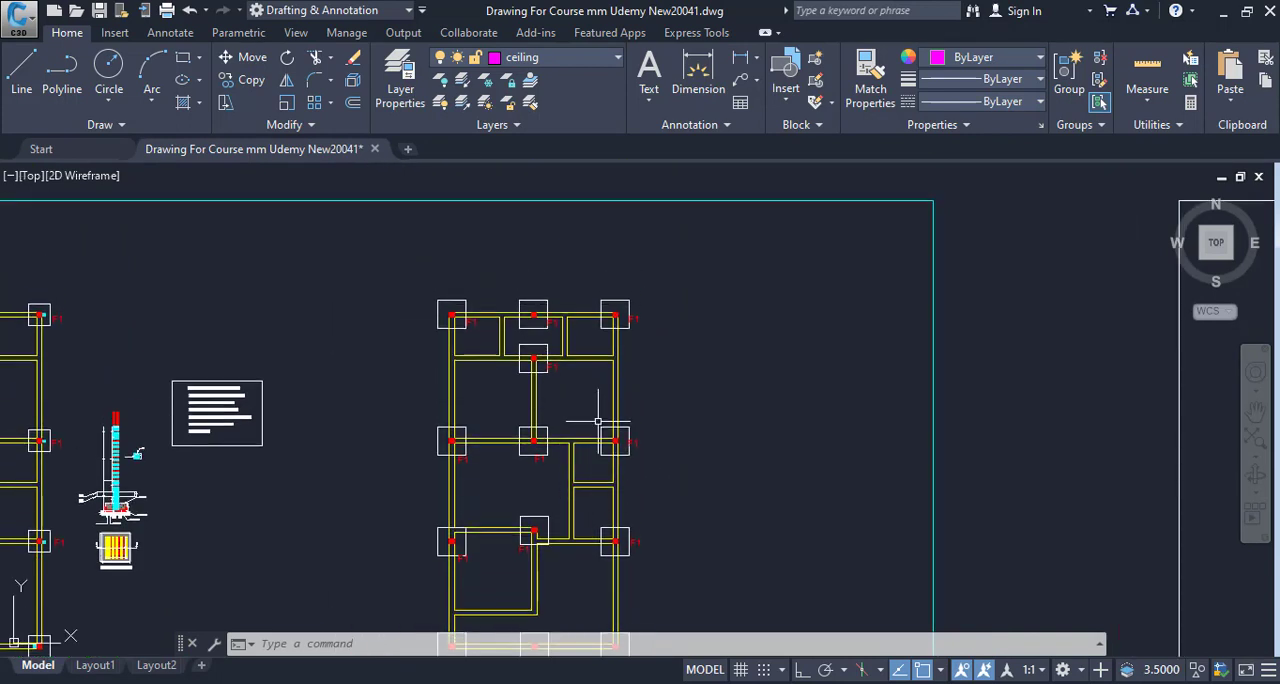
left_click_drag(653, 303, 632, 219)
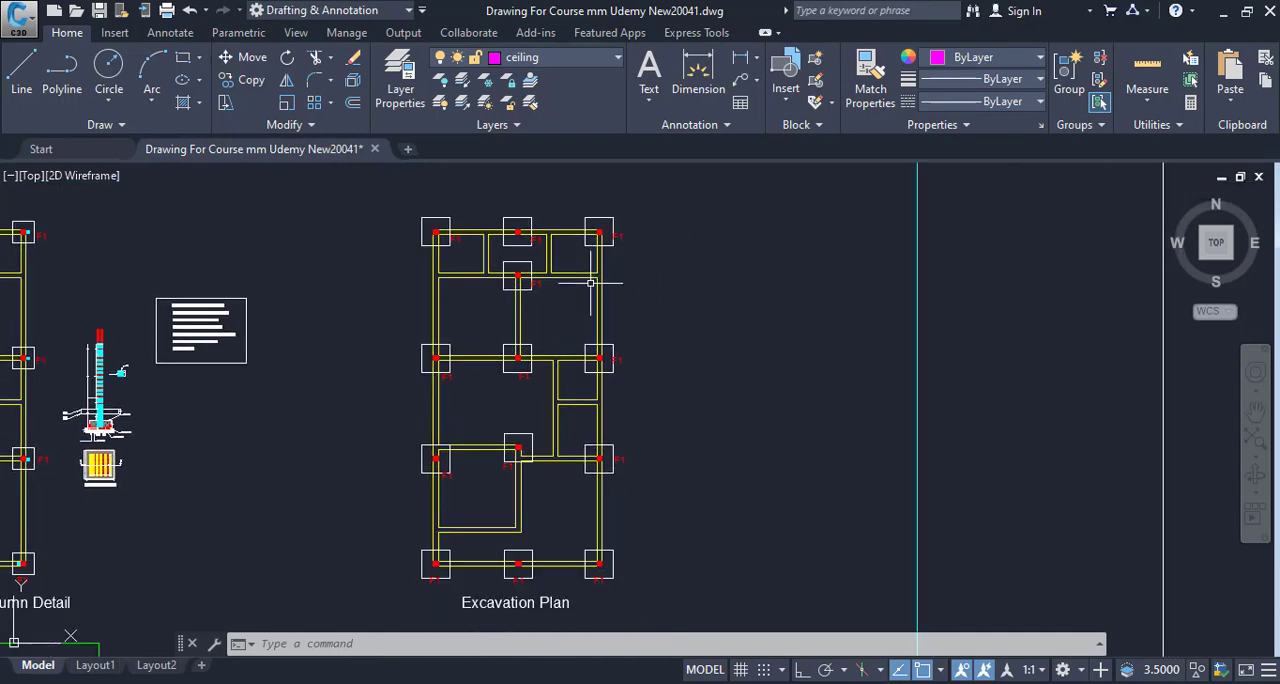
left_click_drag(591, 282, 599, 346)
scroll(593, 283, "up", 2)
mouse_move(463, 338)
left_mouse_down()
mouse_move(723, 300)
mouse_move(536, 323)
left_mouse_up()
scroll(683, 332, "down", 2)
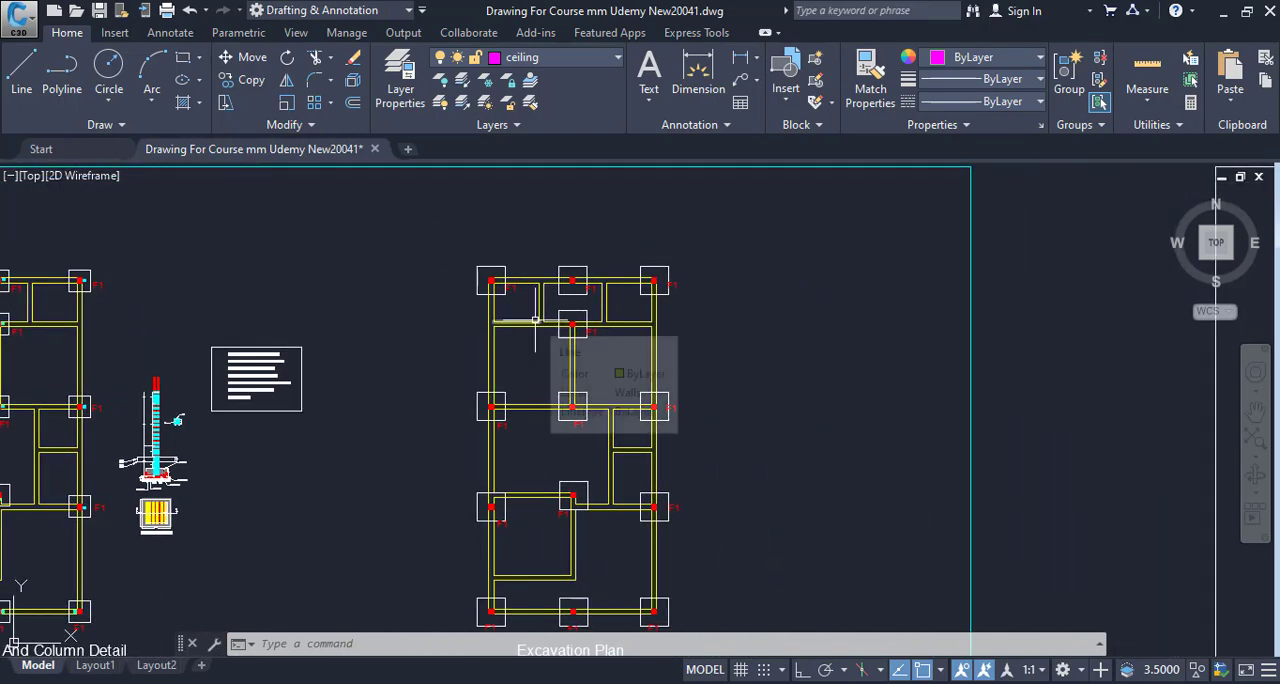
left_click_drag(534, 356, 471, 349)
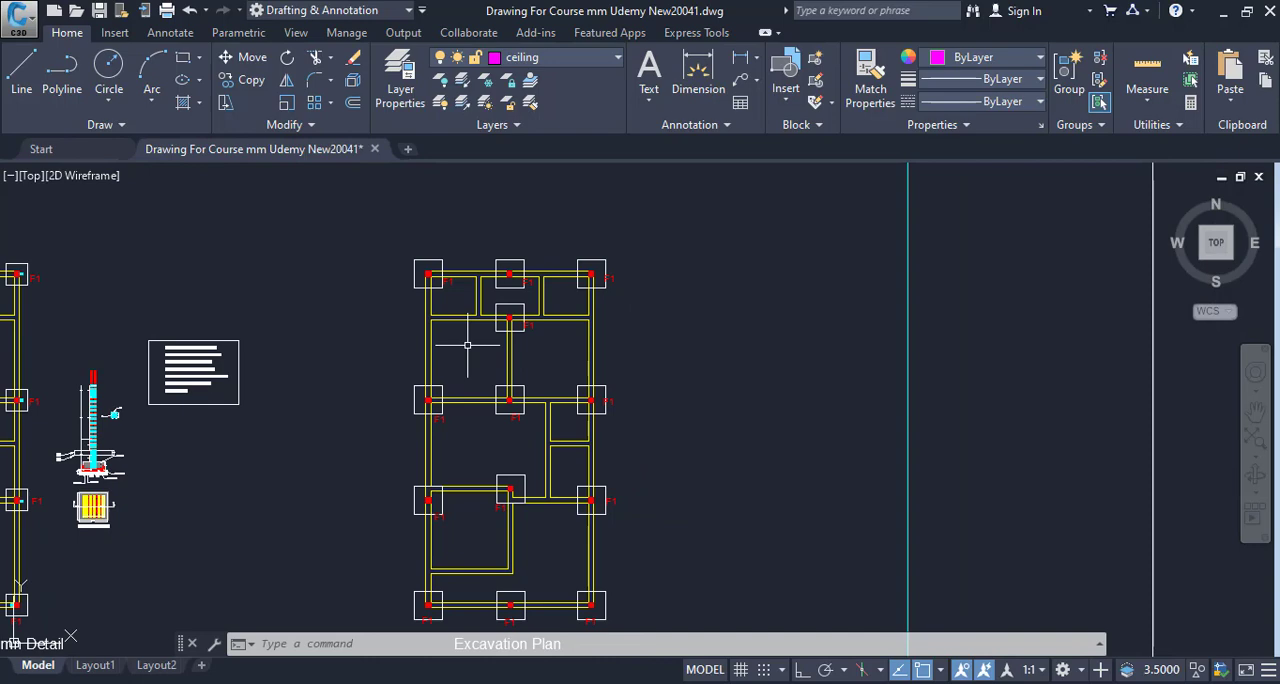
- Review the Excavation Plan from its upper footings down to the bottom footing row and the drawing title
left_click_drag(697, 352, 702, 418)
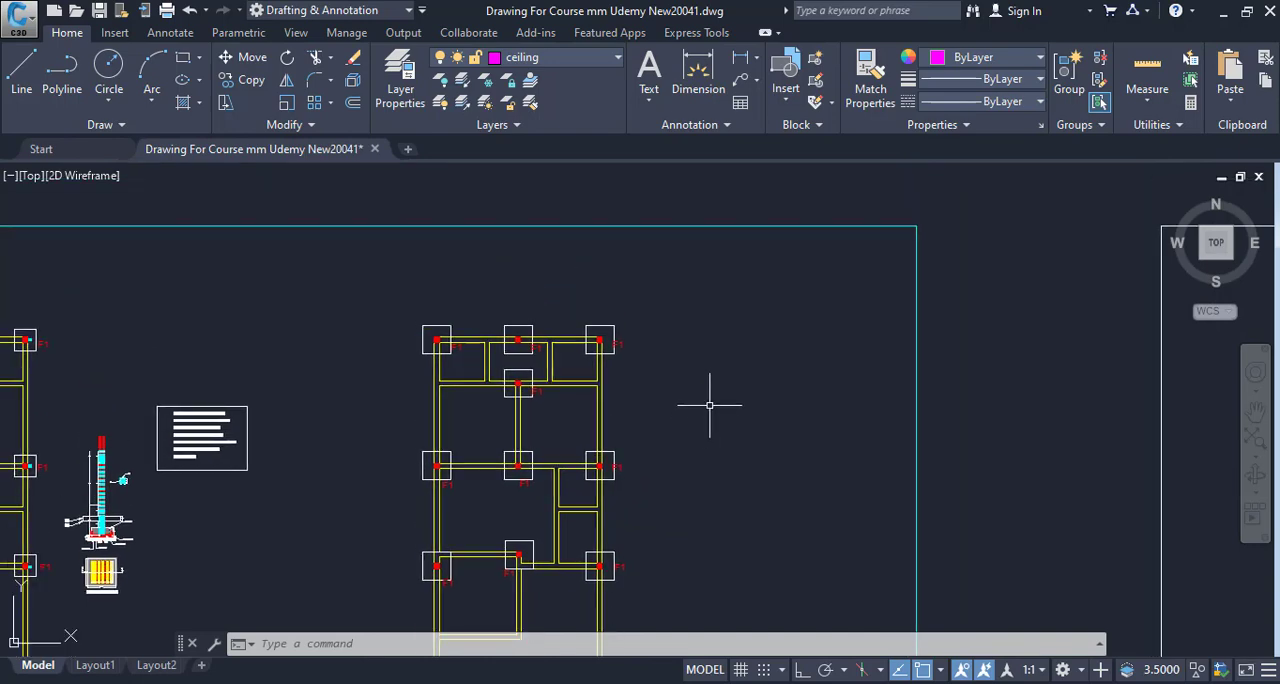
left_click_drag(711, 497, 706, 334)
scroll(700, 342, "down", 3)
scroll(616, 450, "up", 8)
left_click_drag(558, 485, 516, 411)
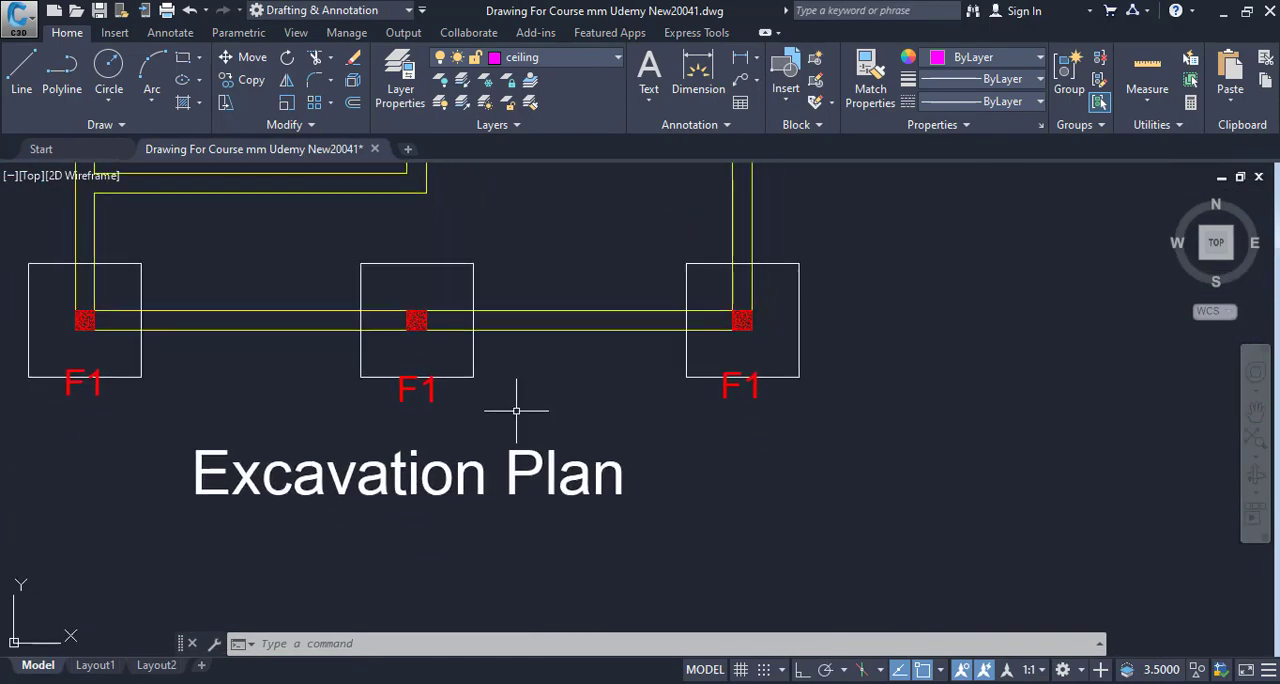
left_click(489, 426)
left_click(664, 522)
scroll(660, 515, "down", 5)
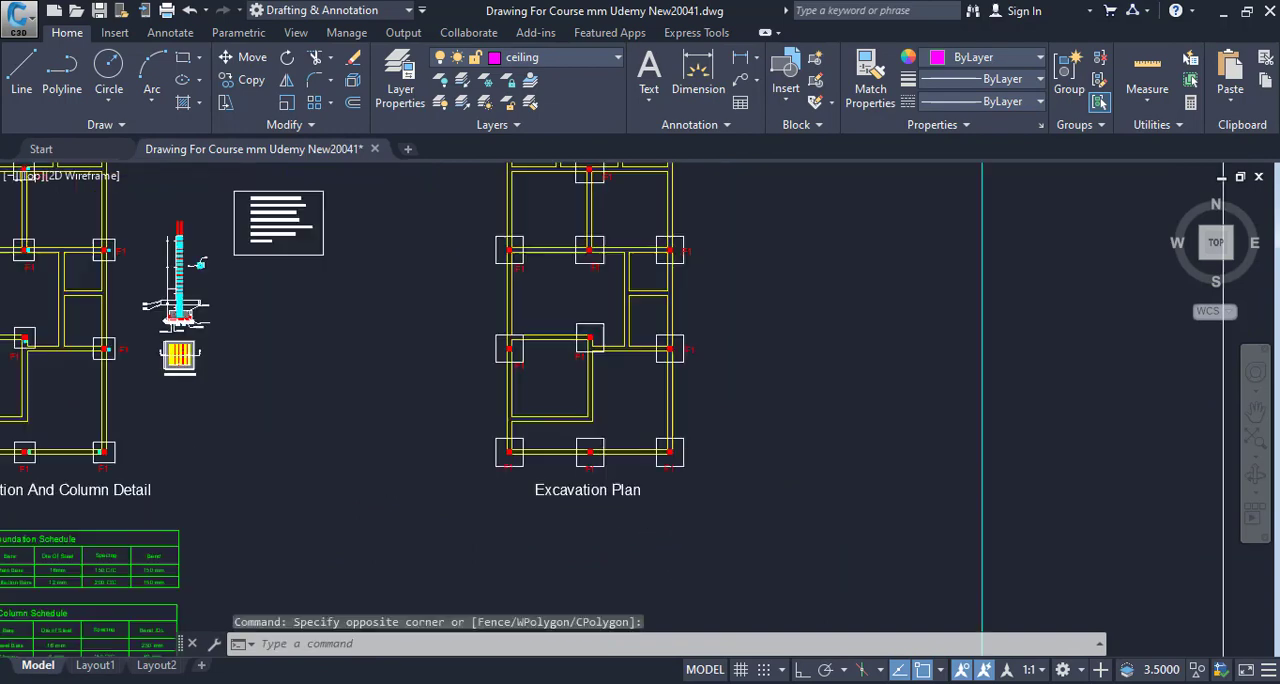
left_click_drag(666, 182, 632, 329)
scroll(663, 277, "up", 4)
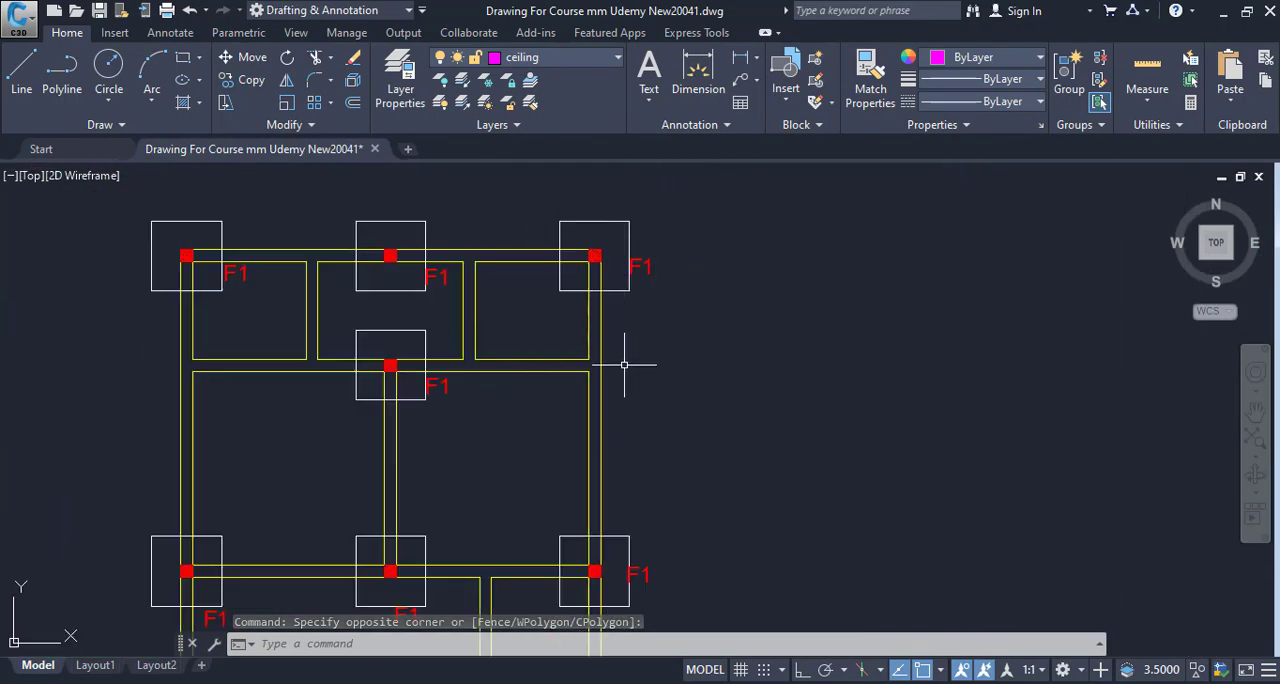
scroll(624, 365, "down", 7)
- Examine the outer bed and inner footing dimensions in the Plan Of Isolated Footing detail
mouse_move(628, 368)
left_mouse_down()
mouse_move(637, 374)
mouse_move(760, 180)
left_mouse_up()
scroll(463, 322, "up", 8)
left_click_drag(405, 235, 411, 402)
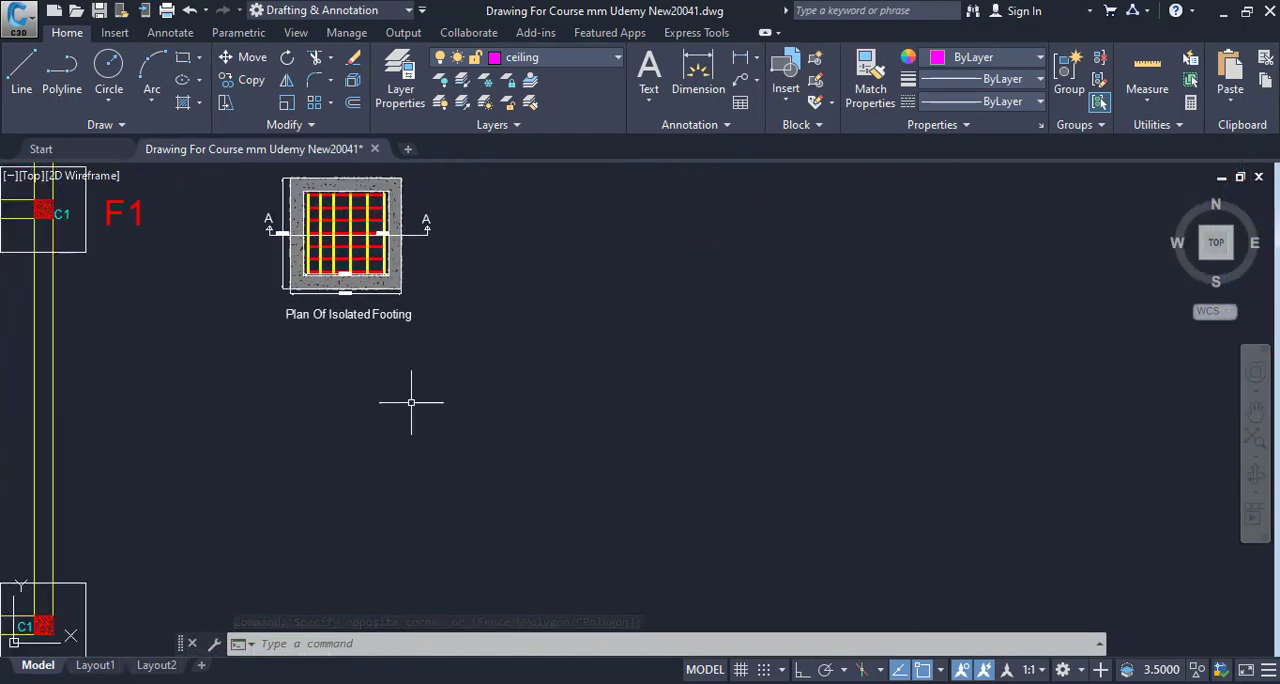
scroll(348, 341, "up", 5)
left_click_drag(346, 340, 355, 417)
left_click_drag(461, 322, 466, 463)
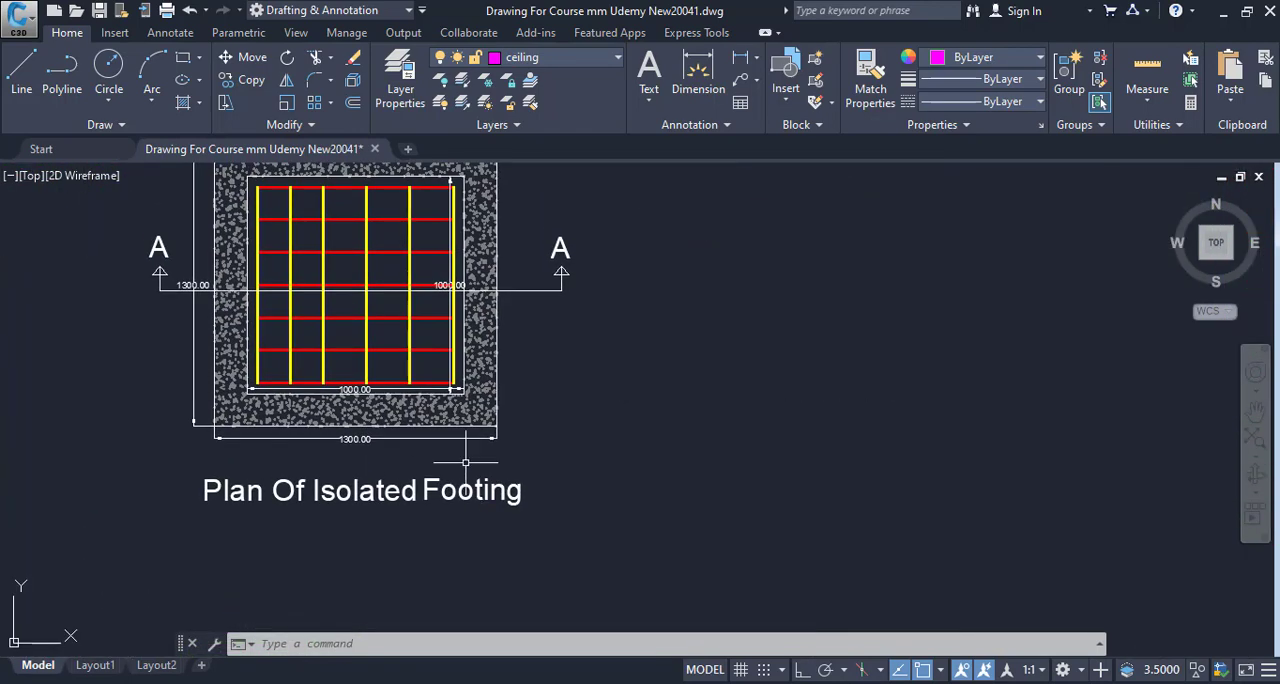
left_click_drag(455, 355, 475, 469)
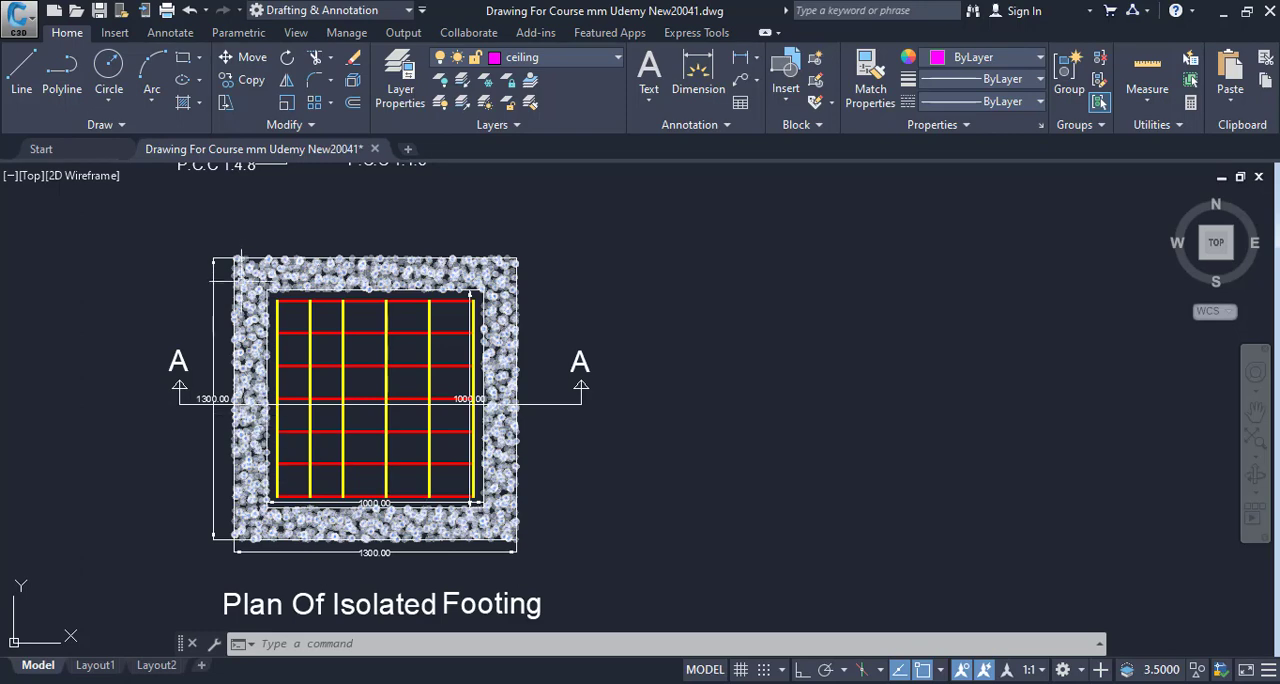
scroll(240, 257, "down", 5)
mouse_move(292, 350)
left_mouse_down()
mouse_move(317, 460)
mouse_move(364, 476)
left_mouse_up()
scroll(352, 434, "down", 5)
scroll(340, 449, "up", 10)
scroll(422, 414, "down", 5)
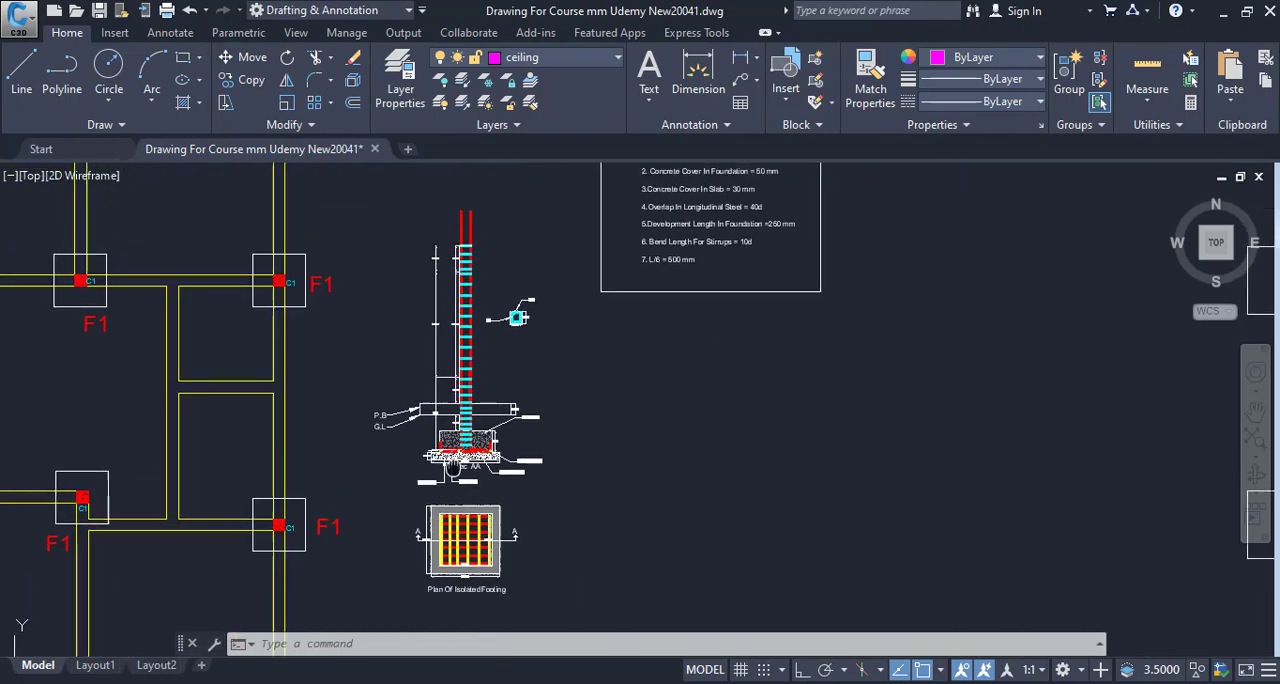
scroll(442, 504, "up", 4)
scroll(454, 508, "up", 3)
left_click_drag(456, 511, 450, 245)
scroll(642, 408, "down", 6)
left_click_drag(621, 420, 556, 414)
scroll(562, 480, "up", 10)
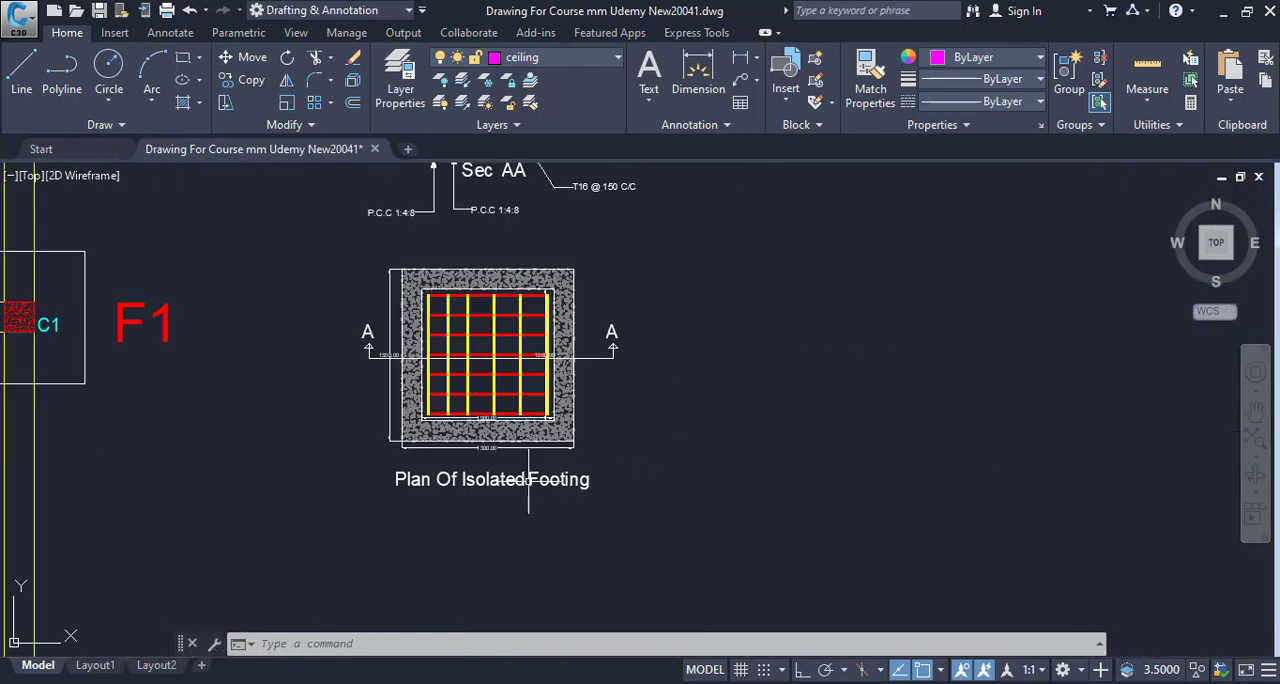
scroll(557, 565, "down", 1)
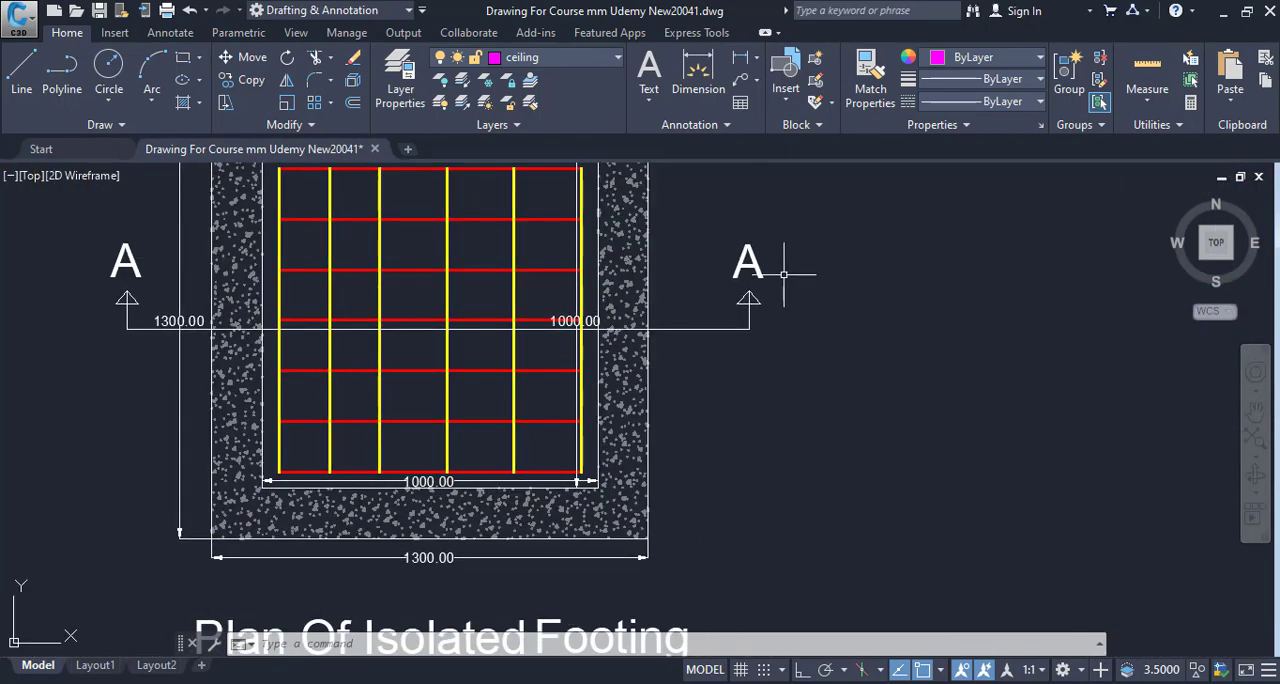
scroll(754, 455, "down", 5)
- Examine the footing and P.C.C bed dimensions in Sec AA, and return to the Excavation Plan
left_click_drag(636, 391, 637, 558)
scroll(630, 348, "up", 4)
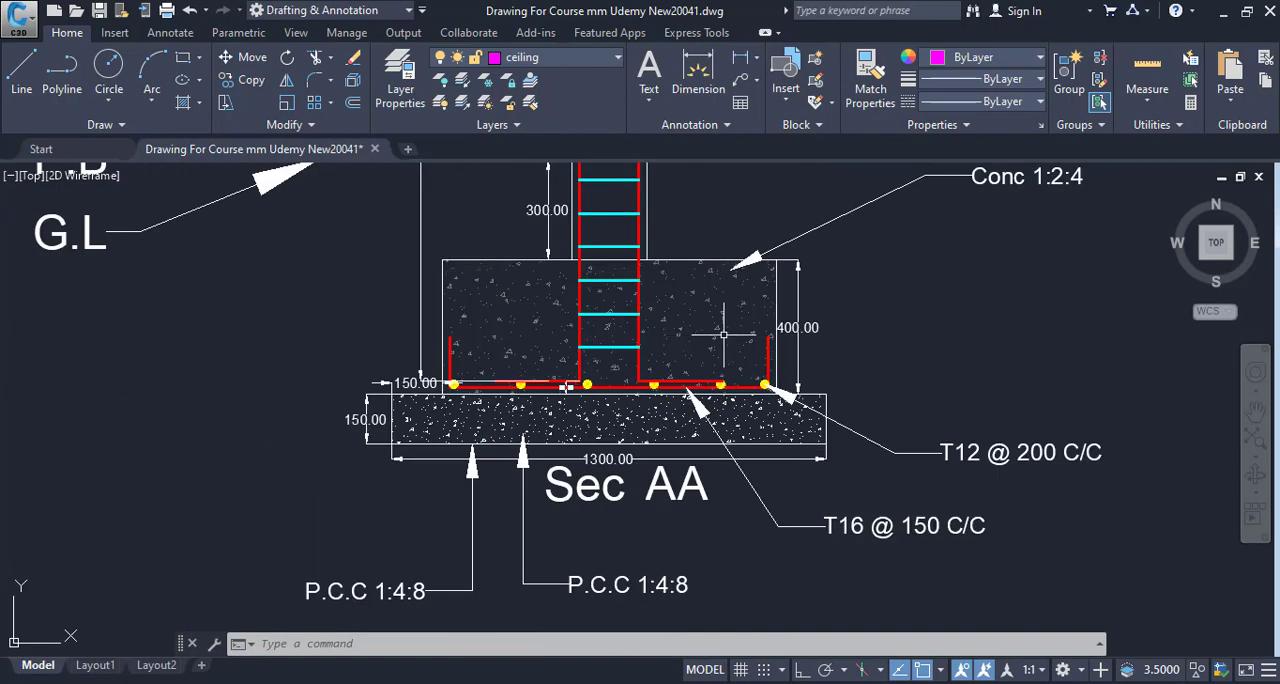
left_click_drag(566, 379, 530, 324)
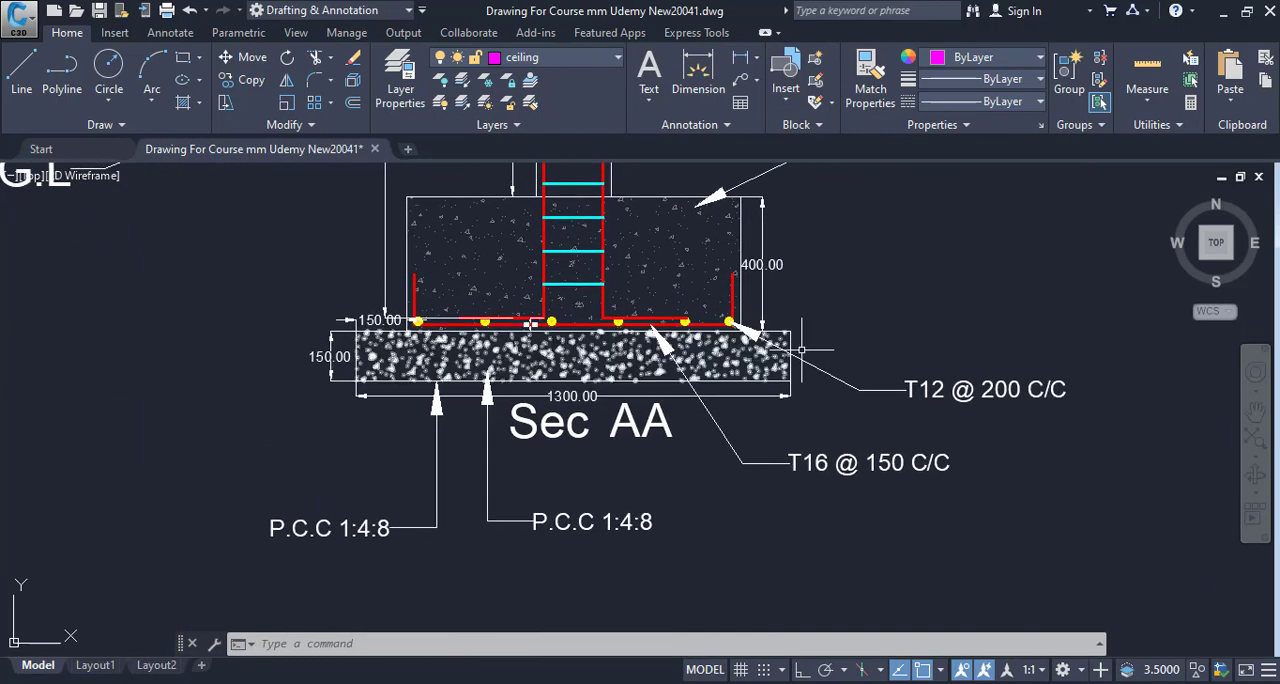
left_click_drag(705, 225, 675, 497)
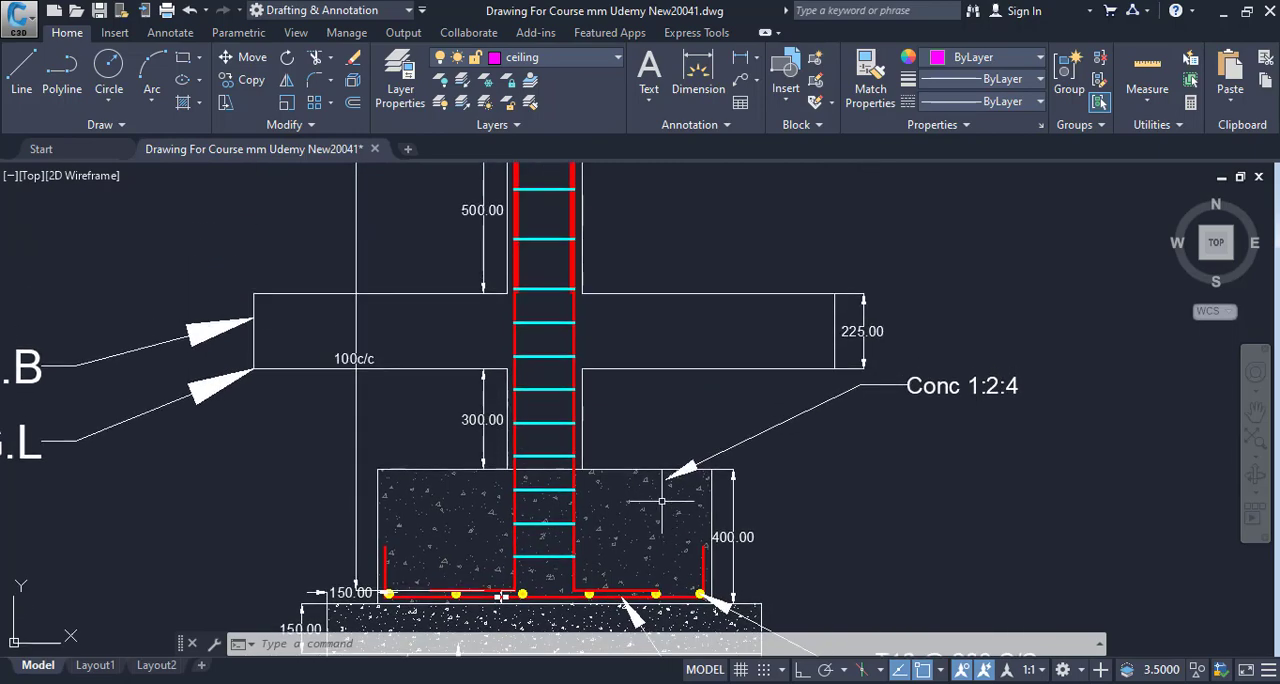
scroll(661, 500, "down", 5)
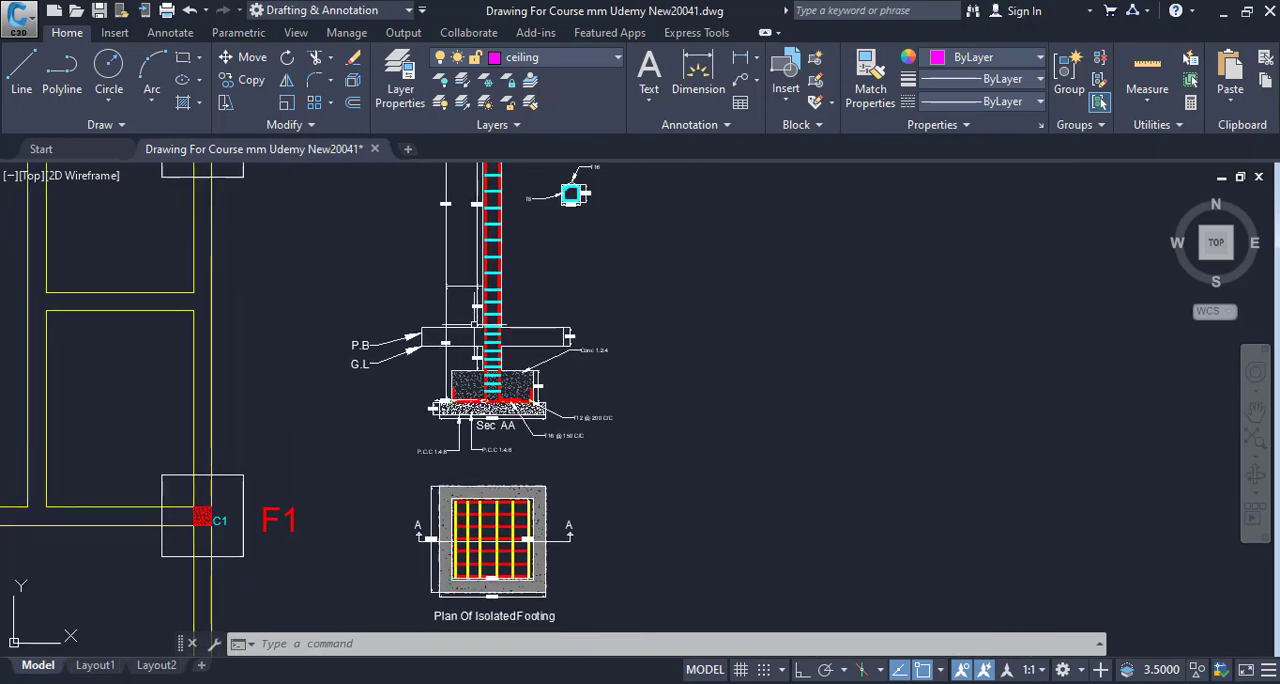
left_click_drag(474, 324, 432, 177)
scroll(345, 500, "down", 6)
left_click_drag(543, 394, 368, 409)
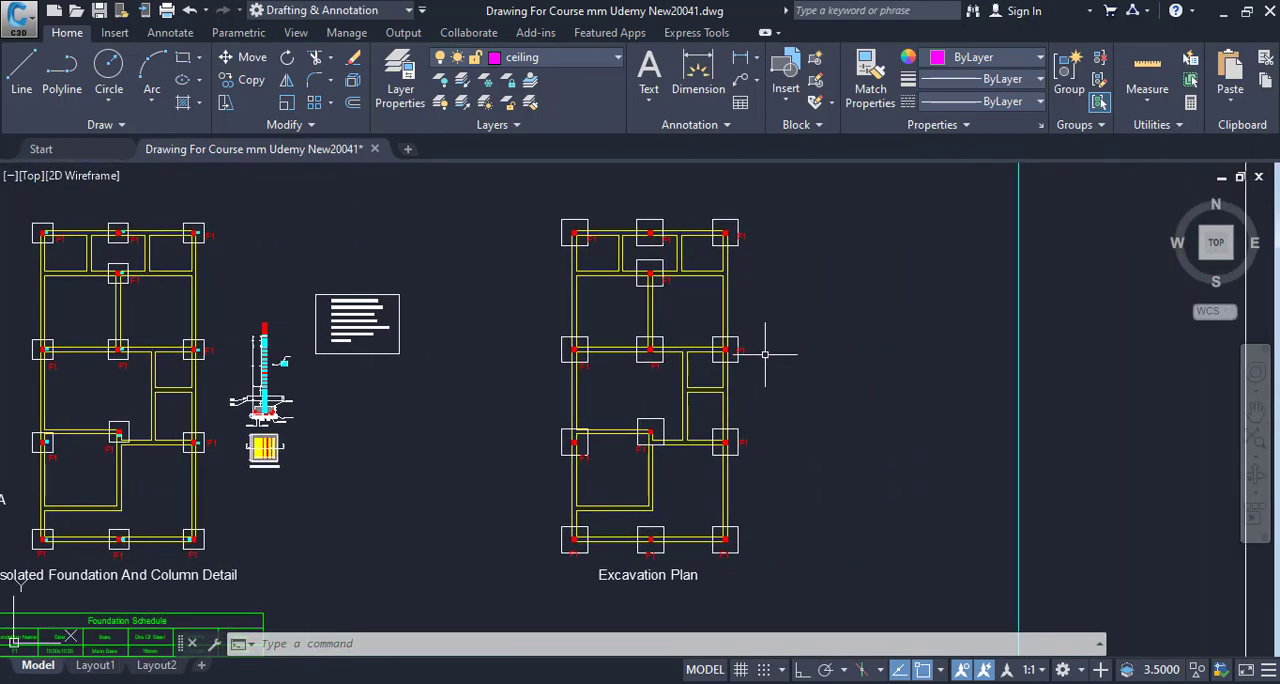
- Measure the upper side of the top-right F1 footing square in the Excavation Plan with an aligned dimension, without placing it
scroll(765, 353, "up", 2)
left_click_drag(671, 300, 649, 447)
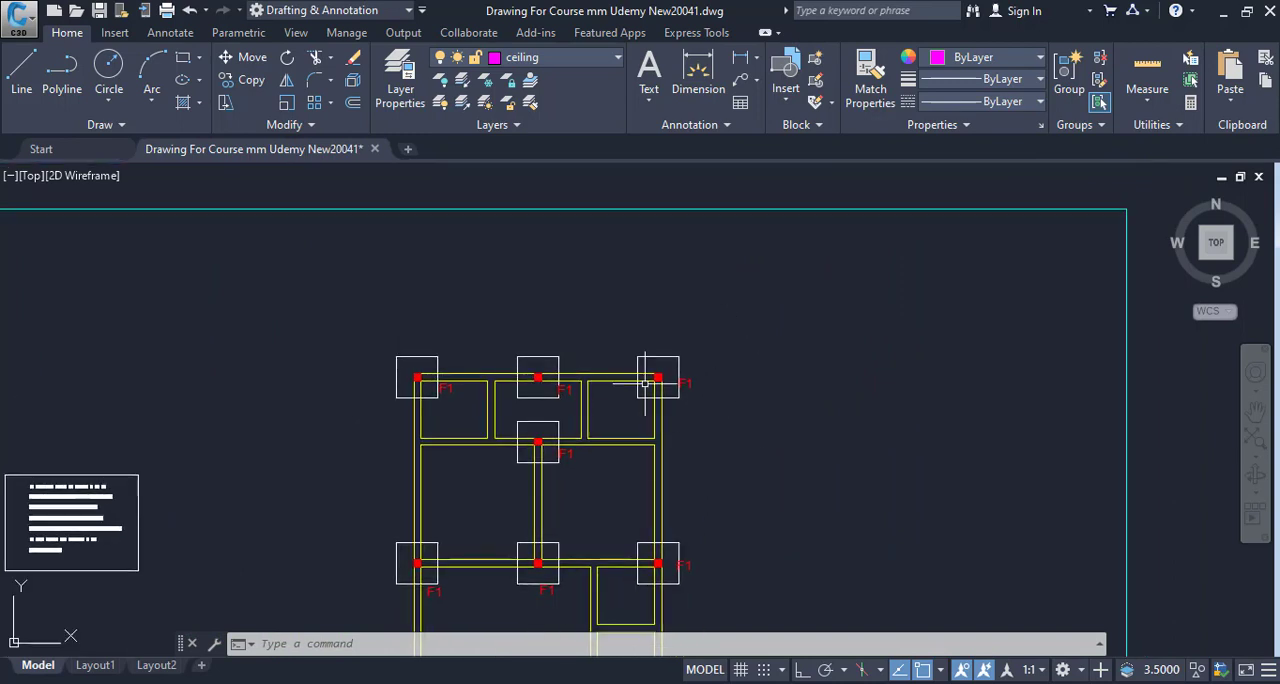
key("Escape")
key("Escape")
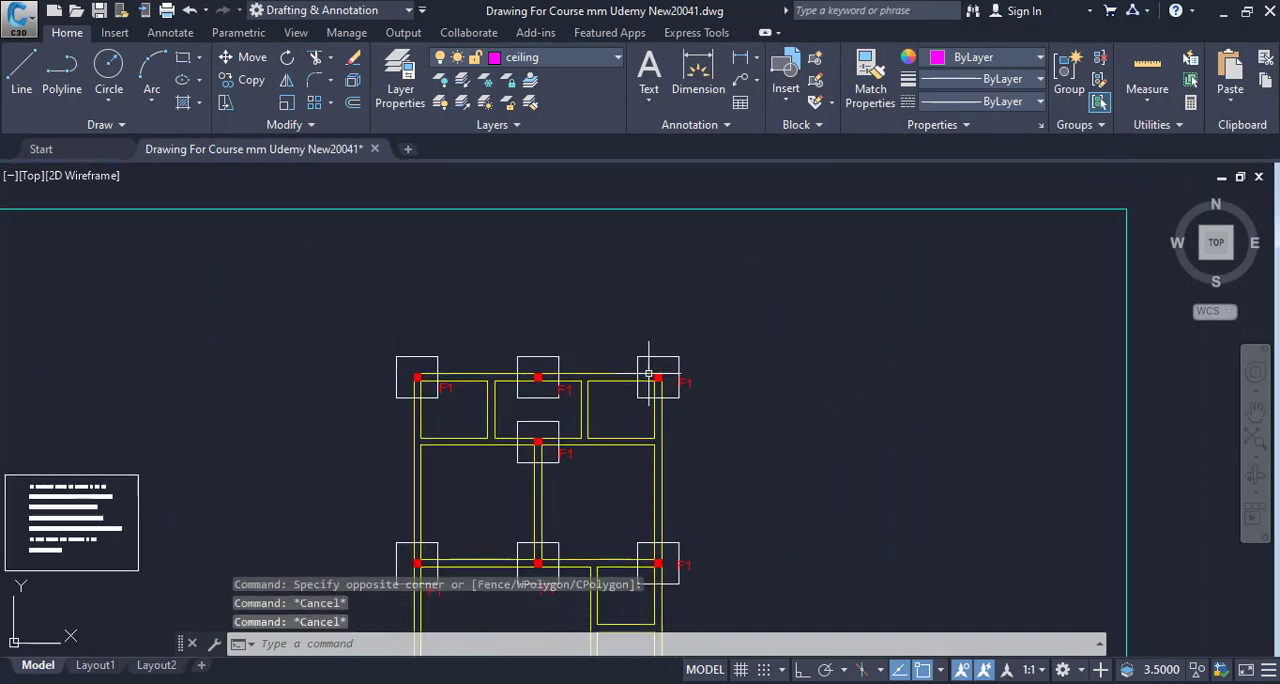
type("dal")
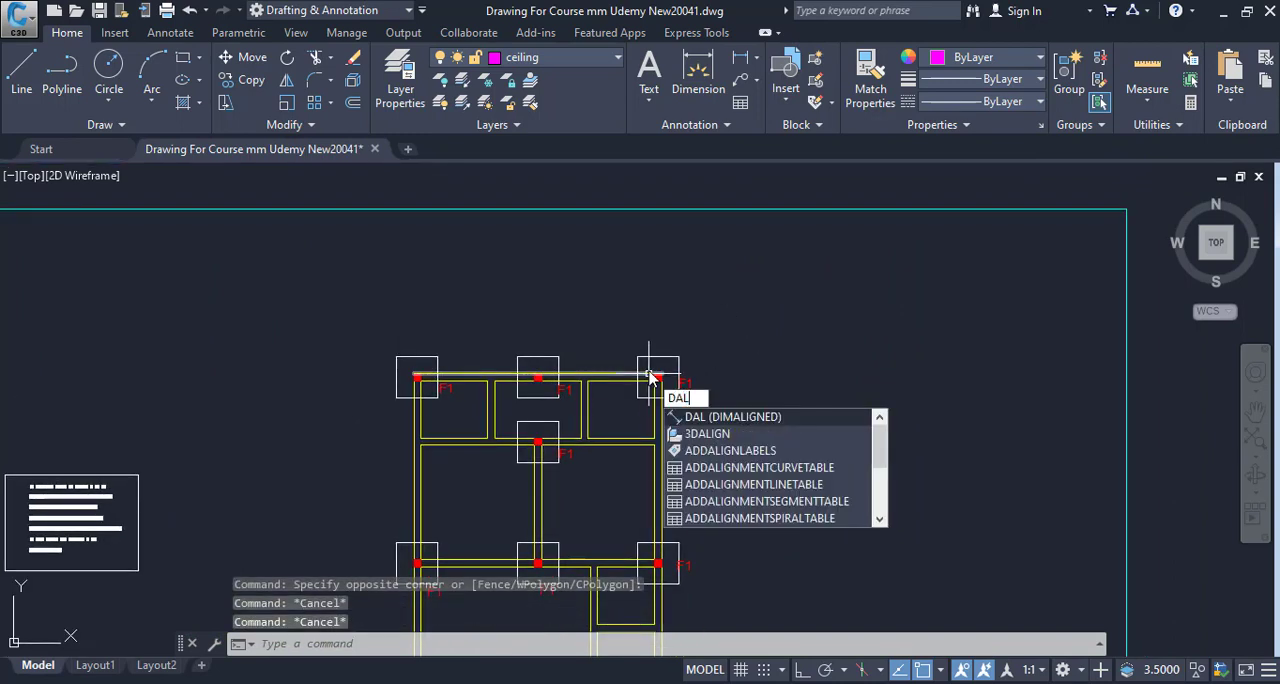
key("Return")
scroll(643, 357, "up", 6)
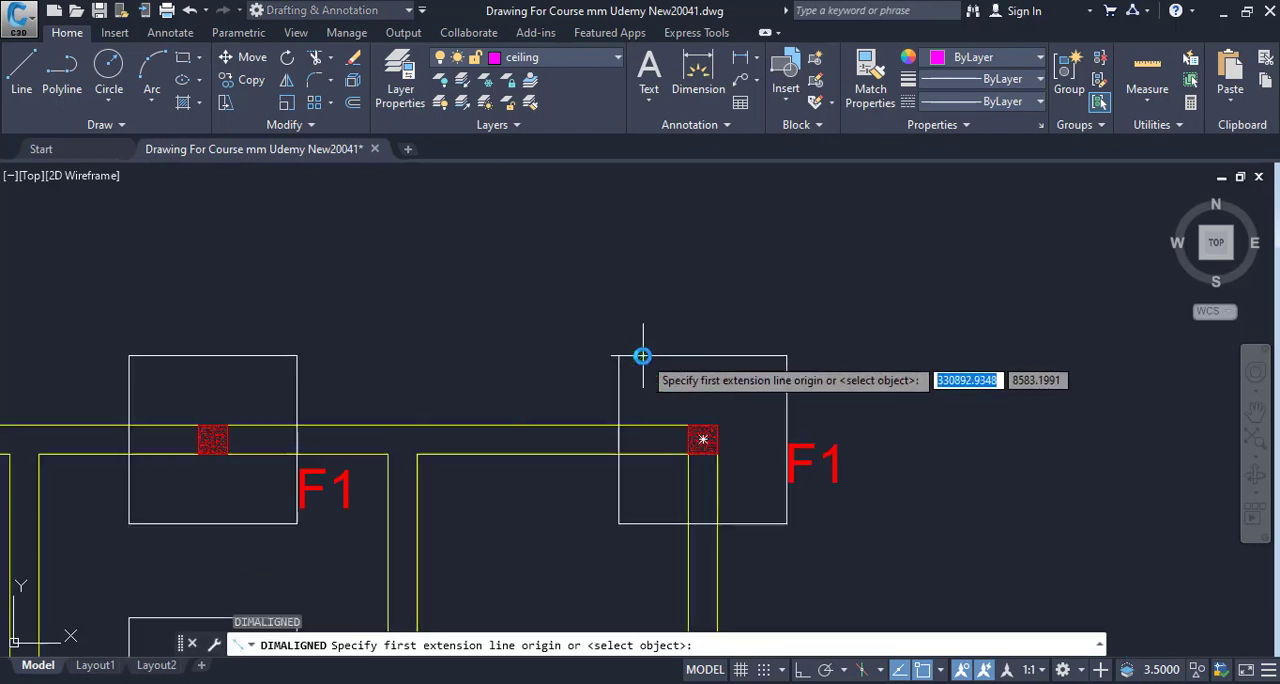
left_click(628, 355)
left_click(786, 354)
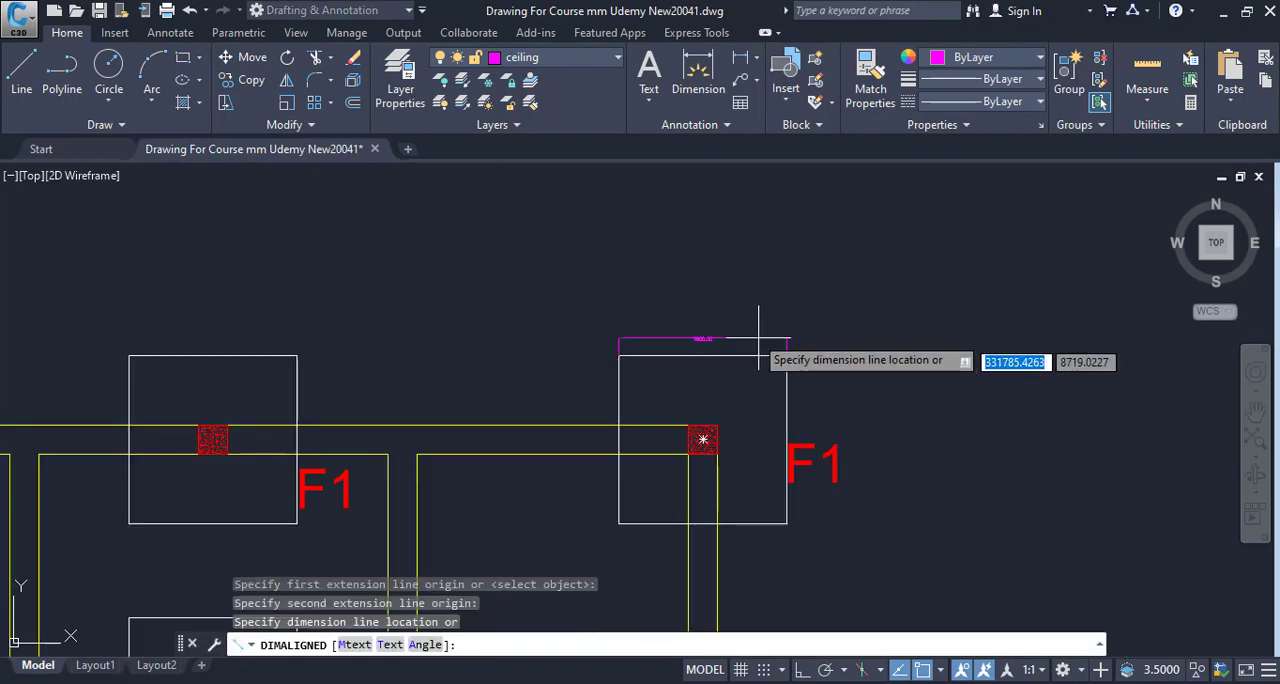
scroll(705, 335, "up", 8)
key("Escape")
scroll(703, 352, "down", 6)
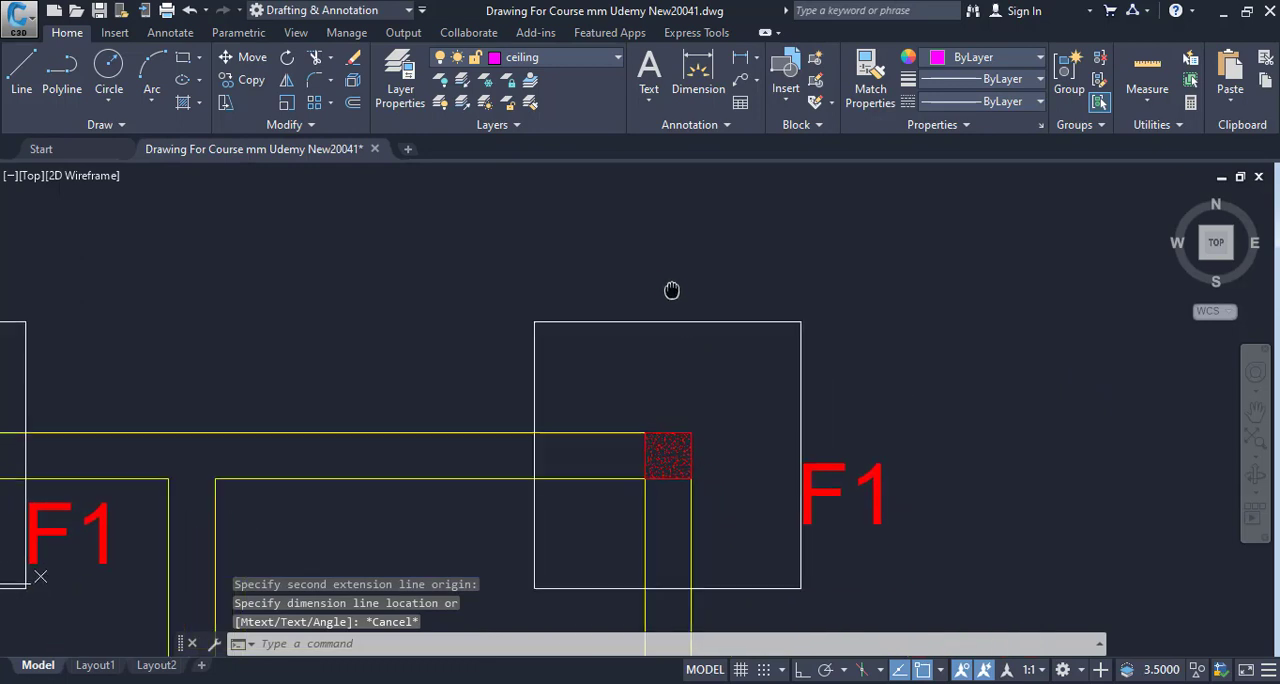
- Measure the right-hand side of the same F1 footing square with an aligned dimension, without placing it
key("Return")
left_click(799, 320)
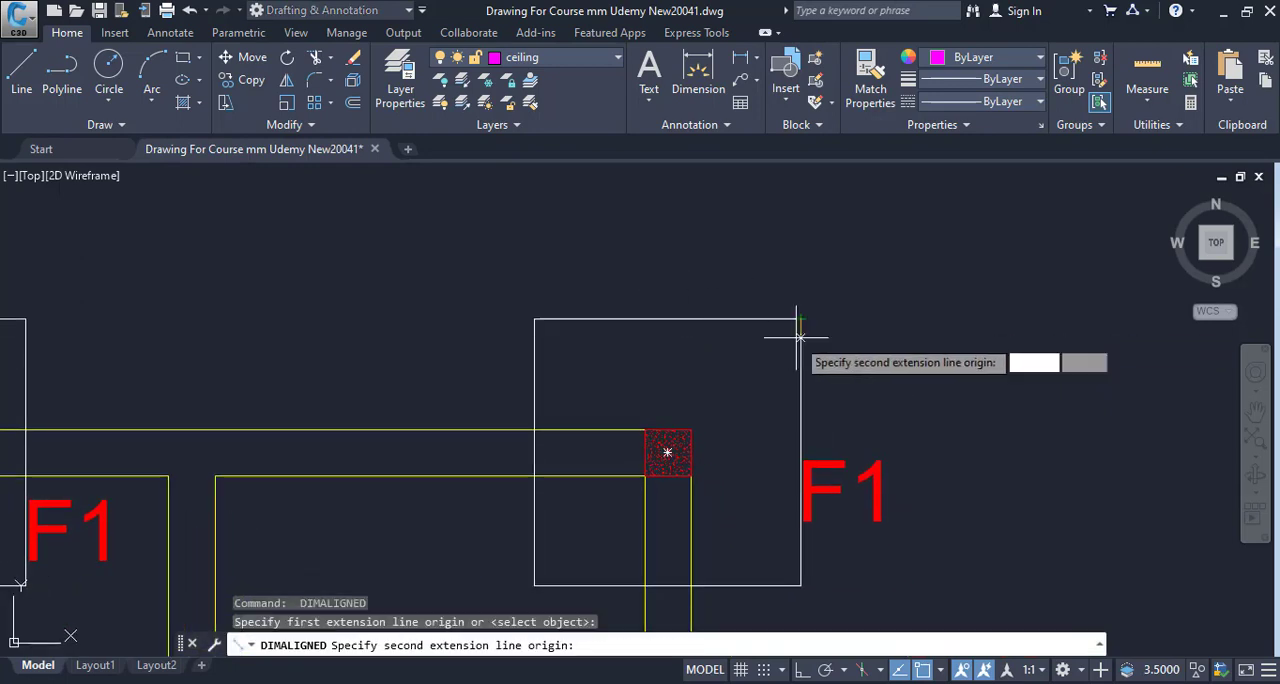
left_click(799, 584)
scroll(866, 391, "up", 5)
scroll(866, 409, "down", 3)
scroll(823, 297, "up", 3)
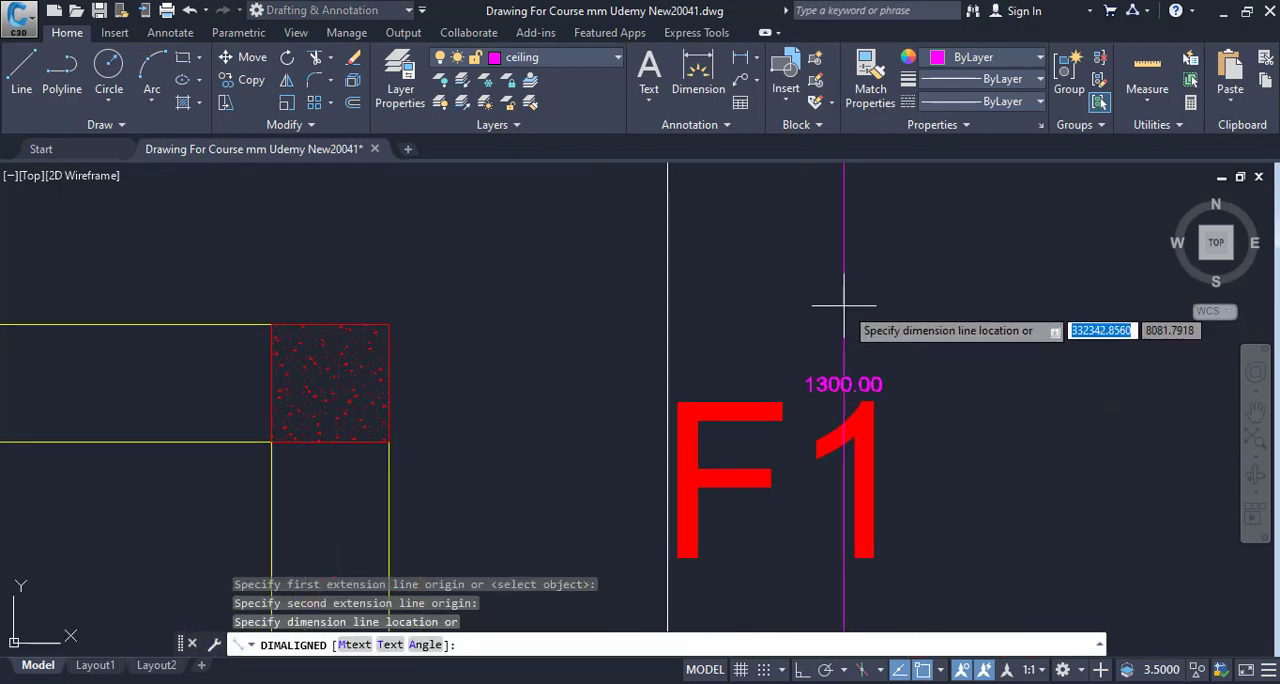
scroll(770, 372, "down", 5)
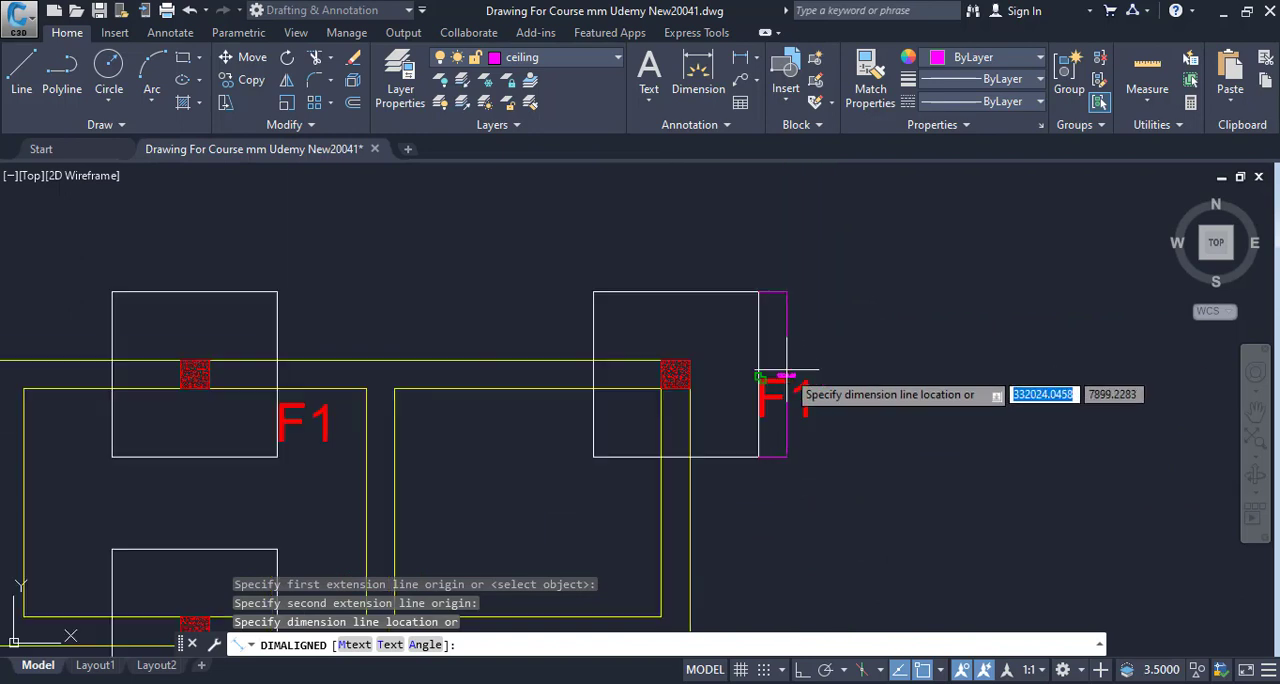
key("Escape")
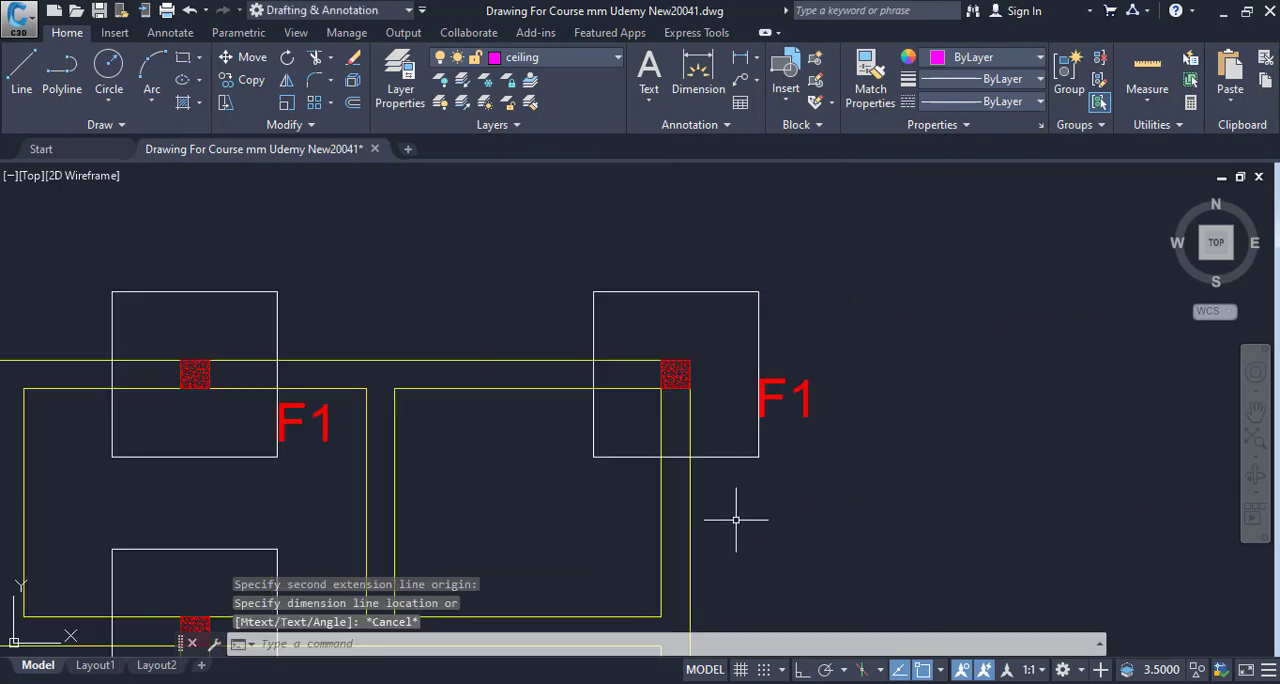
- Switch to Calculator, divide 1300 by 1000 to convert the footing side to metres, and return to the drawing
left_click(700, 683)
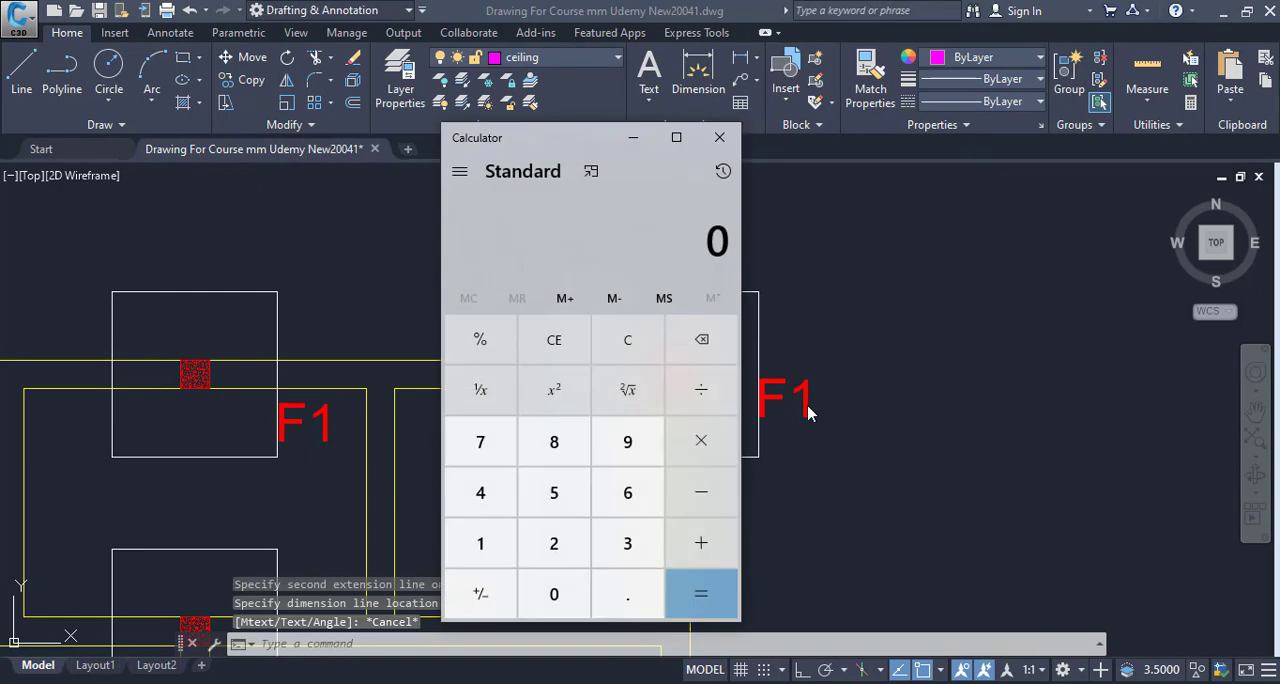
type("1300/100")
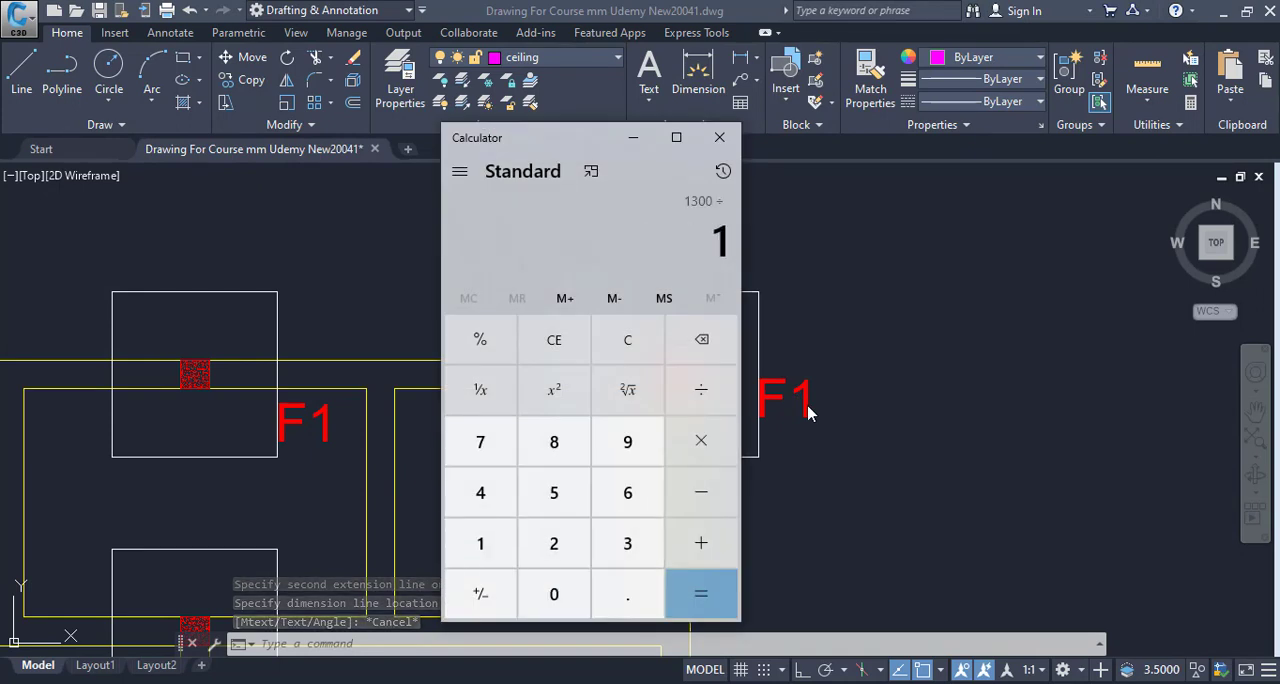
type("0")
key("Return")
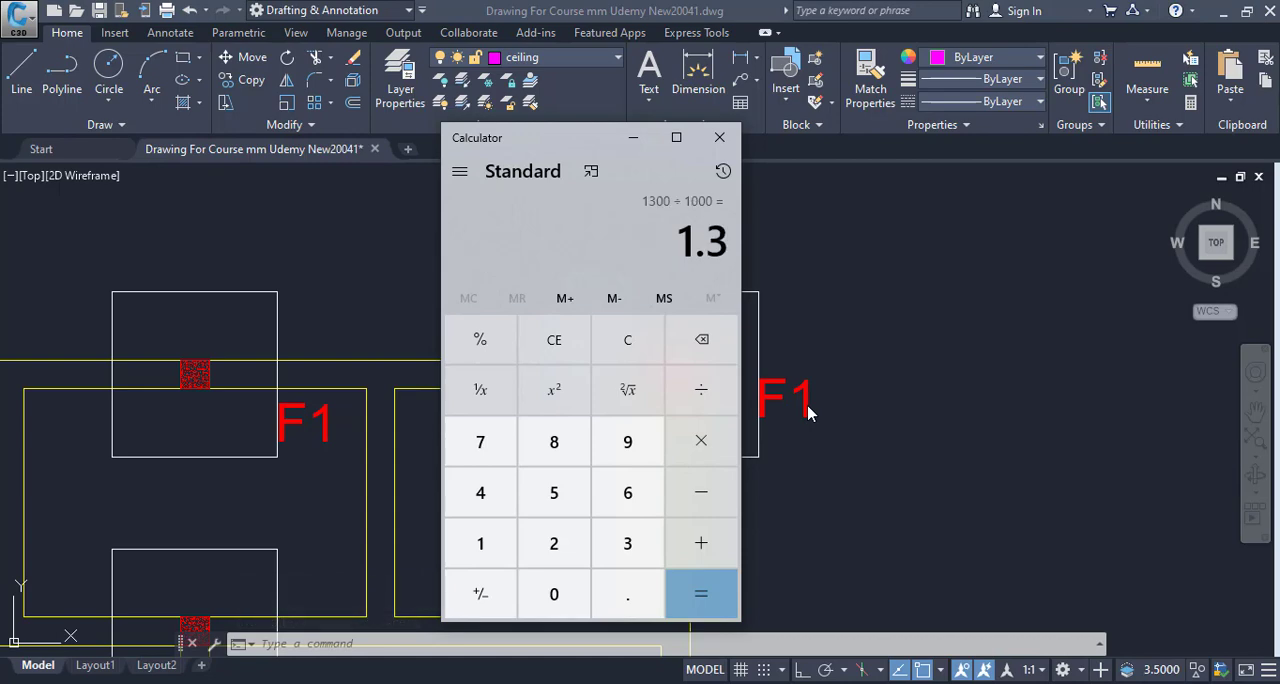
left_click(633, 137)
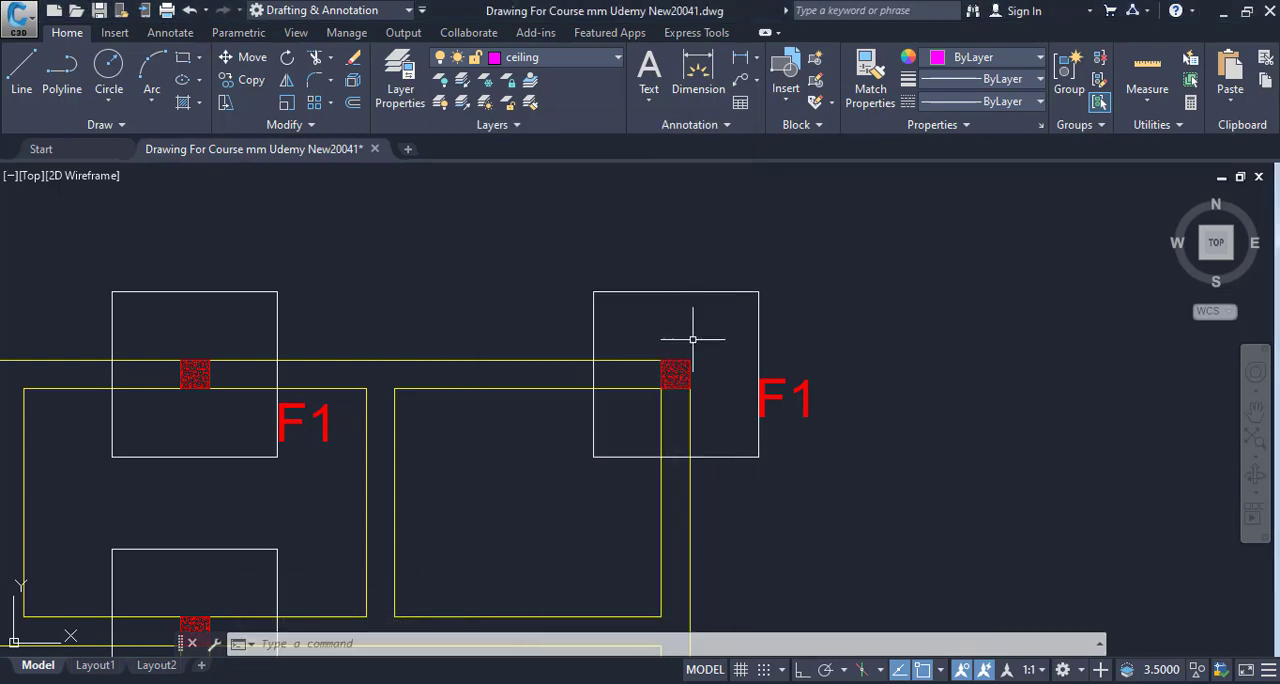
- Review the rest of the Excavation Plan and examine the outer bed dimensions in the Plan Of Isolated Footing detail
scroll(757, 231, "down", 3)
scroll(692, 307, "down", 4)
left_click_drag(701, 330, 720, 363)
mouse_move(648, 571)
left_mouse_down()
mouse_move(711, 400)
mouse_move(707, 342)
left_mouse_up()
scroll(677, 423, "up", 4)
left_click_drag(677, 420, 641, 588)
scroll(903, 323, "down", 5)
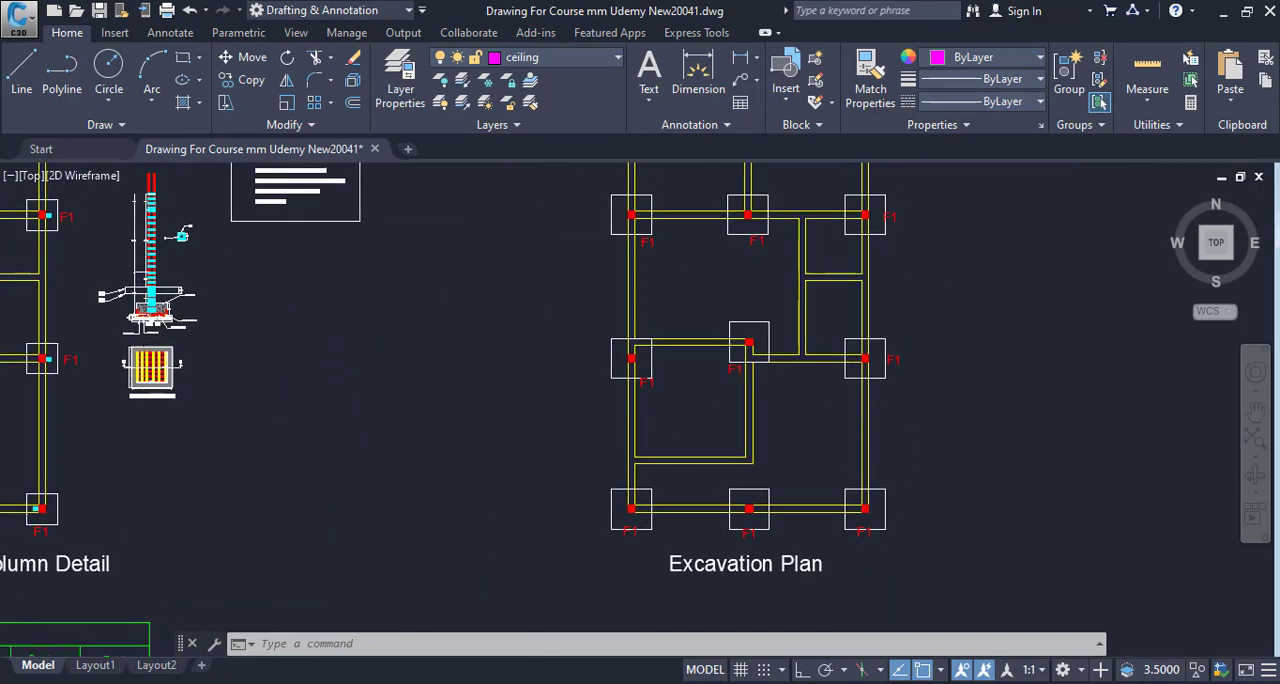
scroll(595, 280, "up", 8)
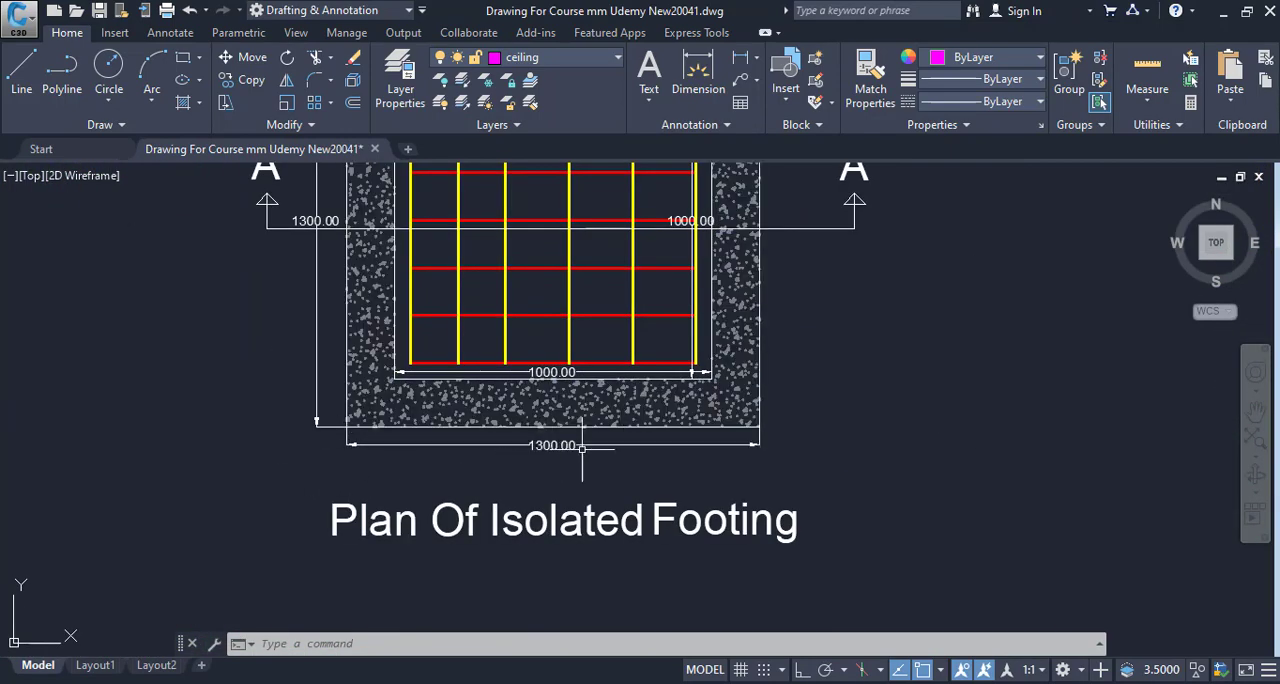
scroll(743, 440, "up", 2)
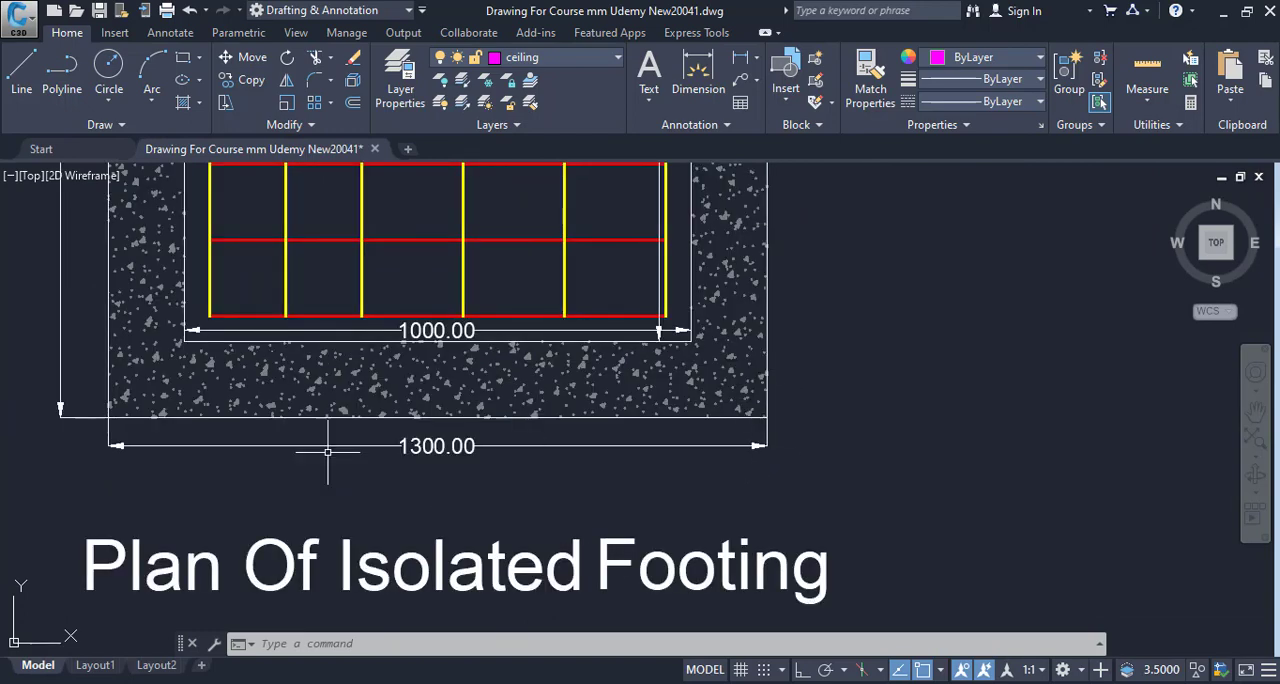
scroll(110, 403, "down", 4)
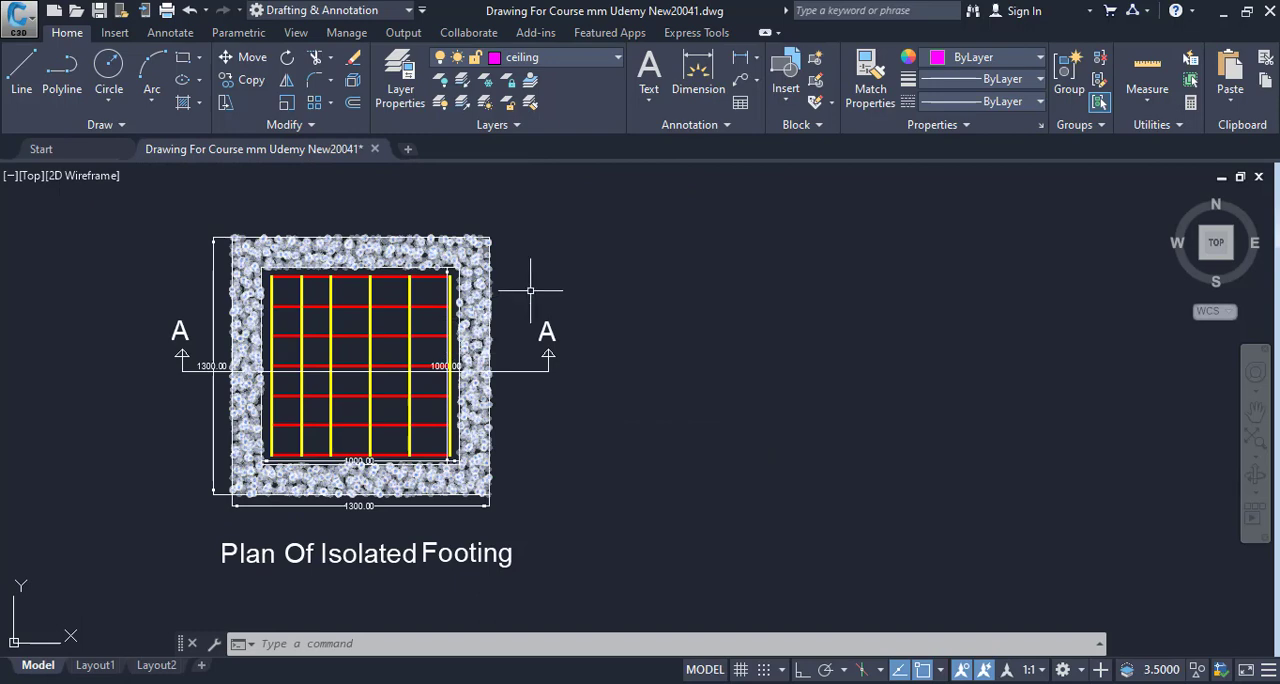
scroll(463, 480, "down", 8)
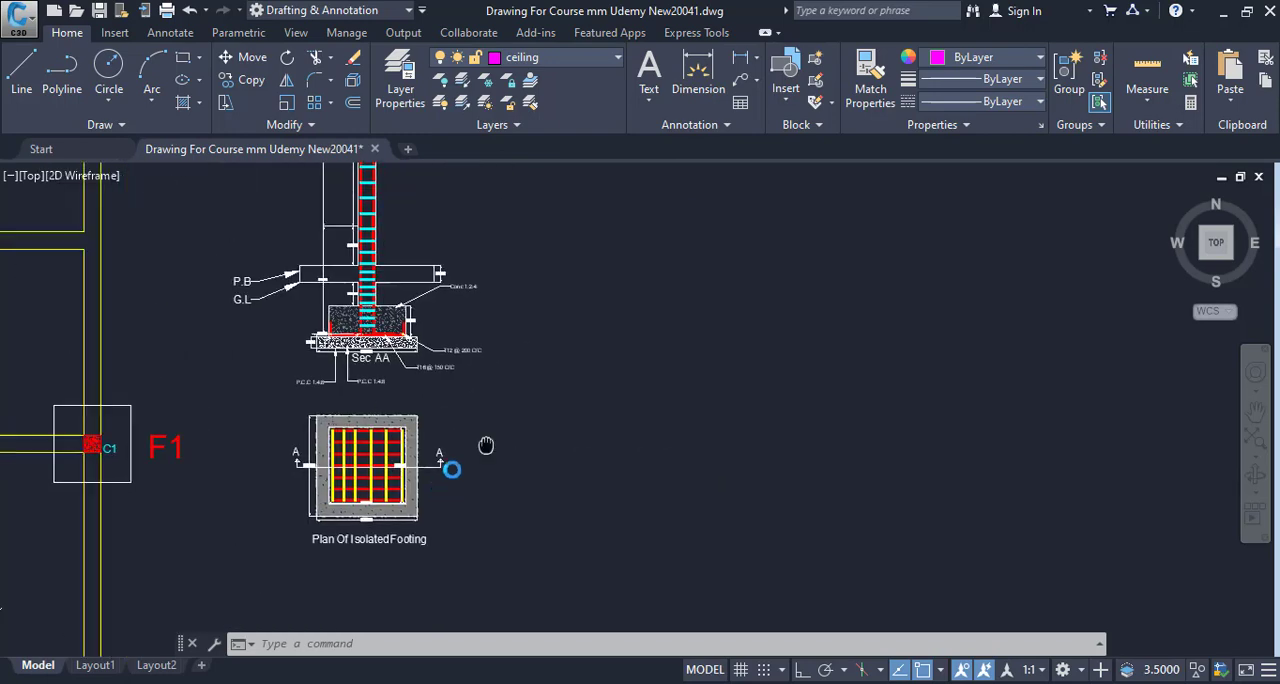
- Examine the G.L leader and the ground level line beneath the plinth beam in Sec AA
scroll(263, 455, "up", 10)
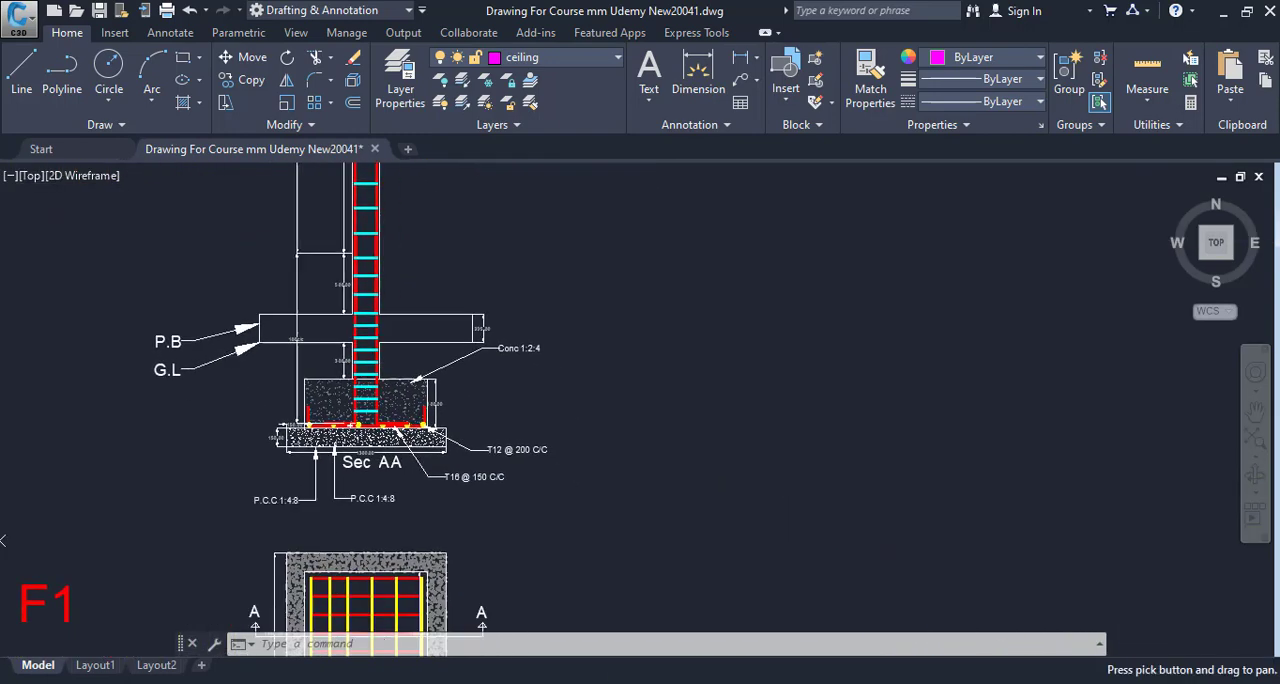
mouse_move(505, 381)
left_mouse_down()
mouse_move(519, 449)
mouse_move(517, 406)
mouse_move(509, 523)
left_mouse_up()
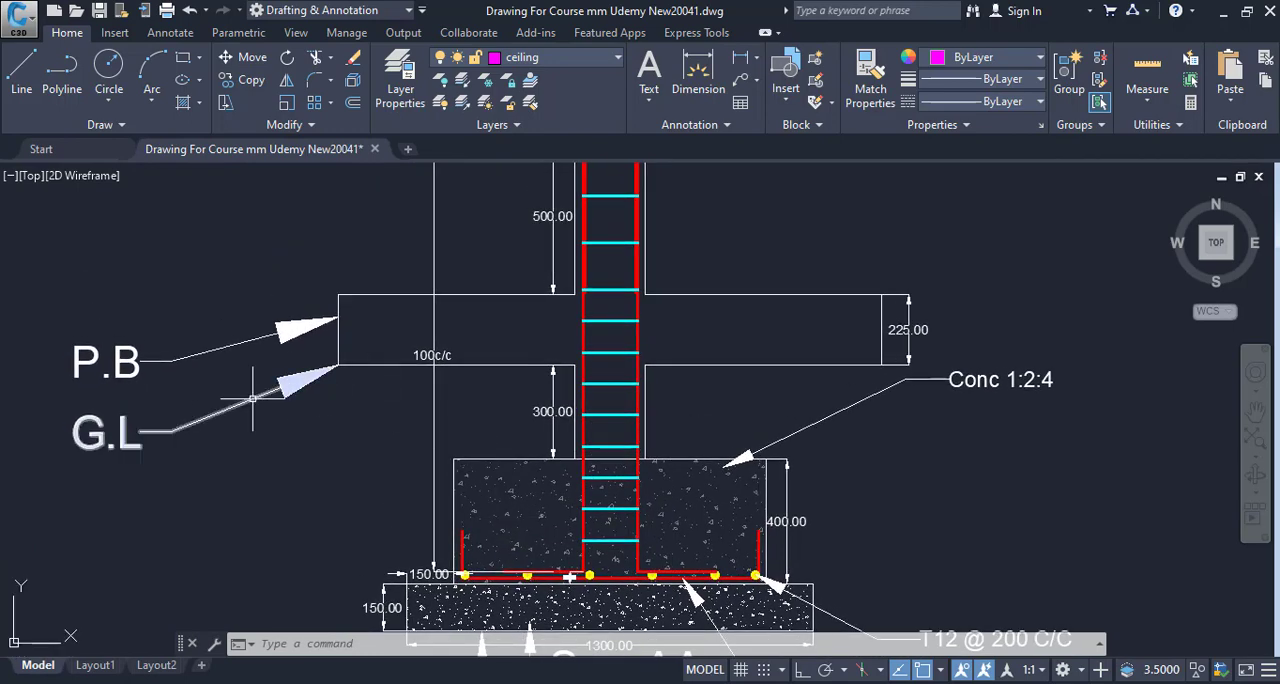
left_click(330, 368)
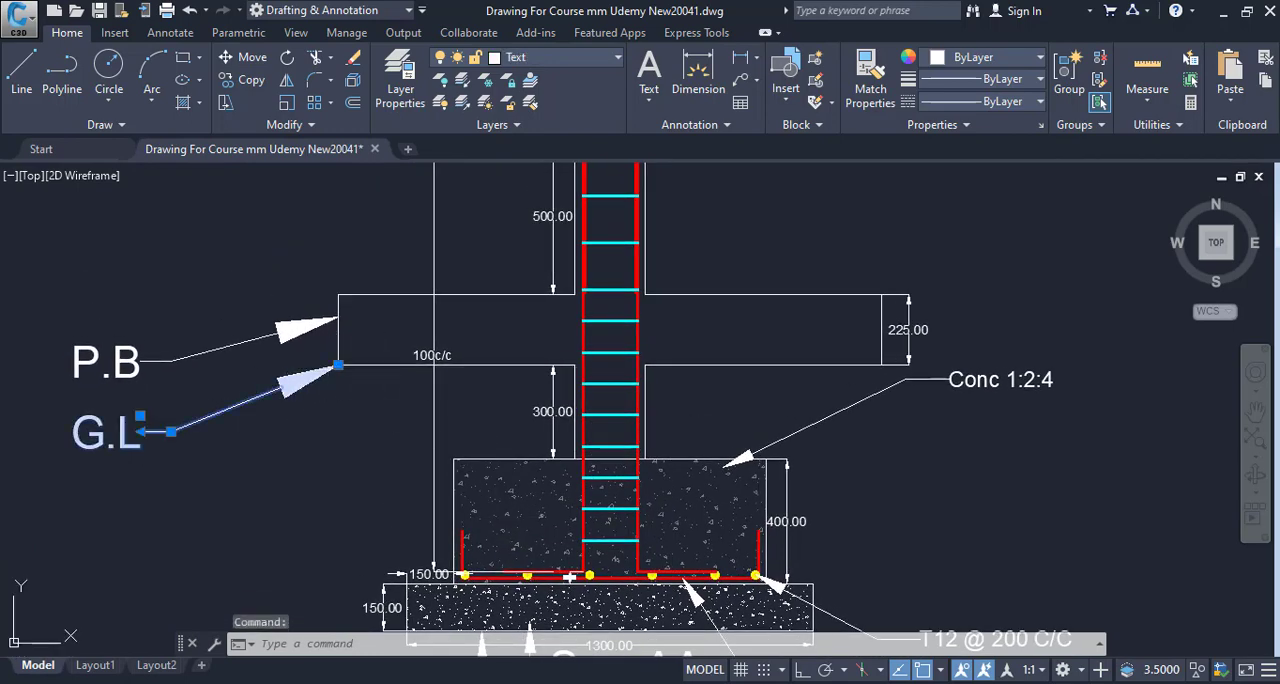
left_click(445, 366)
key("Escape")
left_click_drag(490, 362, 482, 258)
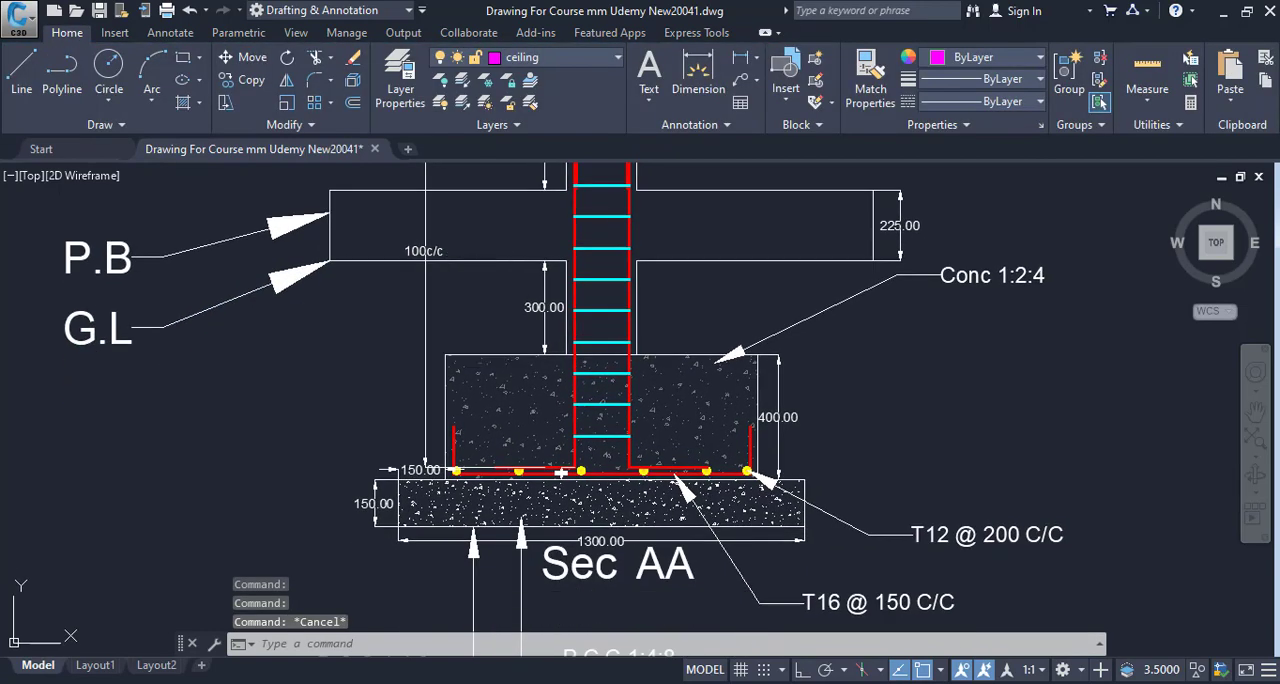
left_click(481, 260)
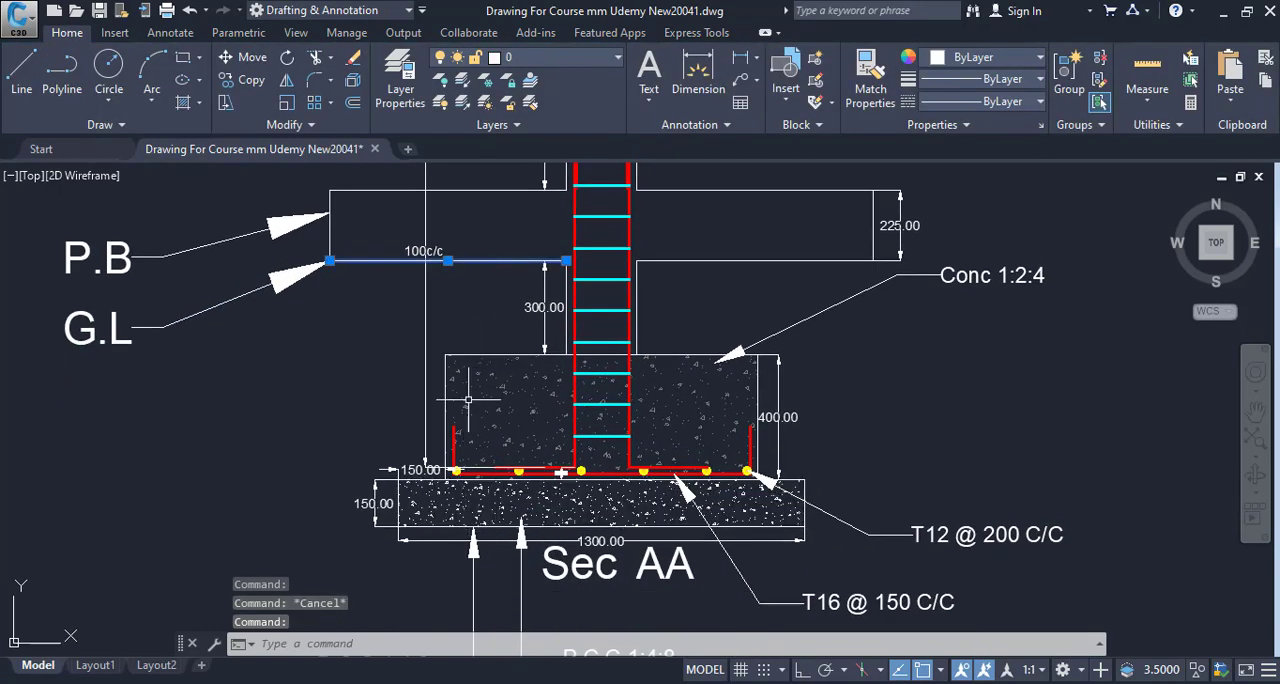
key("Escape")
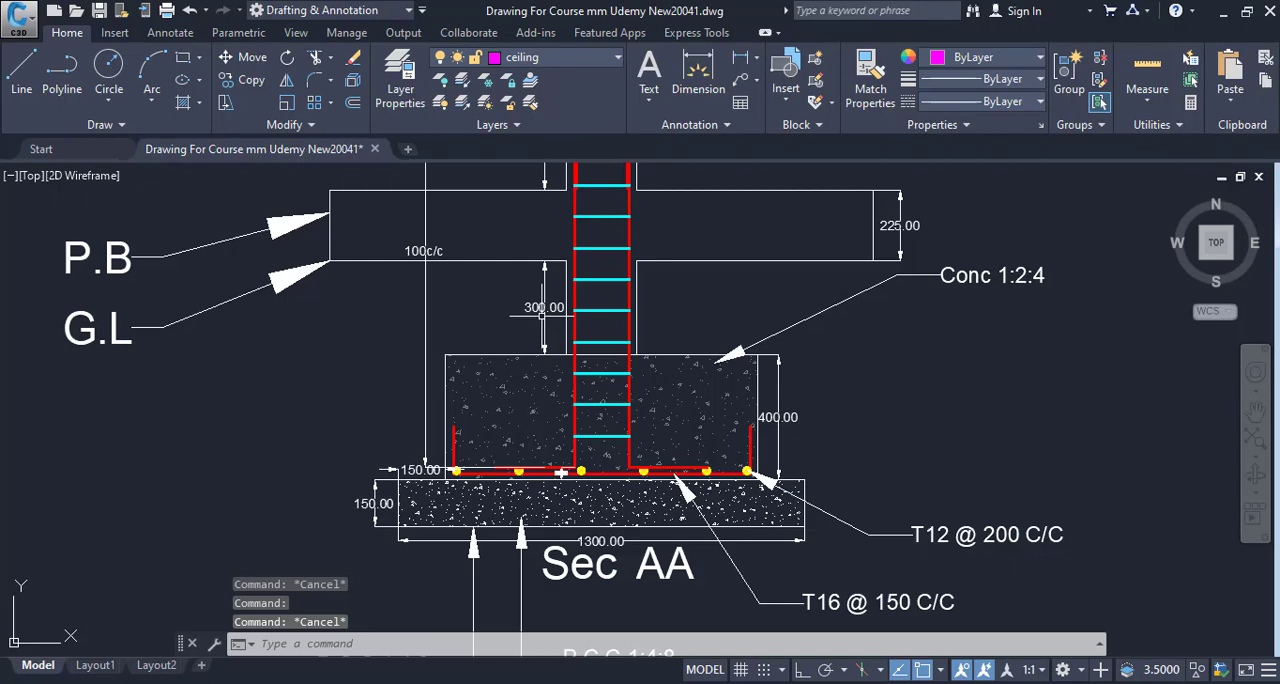
- Examine the depth dimensions from ground level through the footing to the underside of the P.C.C bed in Sec AA
scroll(541, 307, "up", 3)
left_click_drag(567, 406, 524, 312)
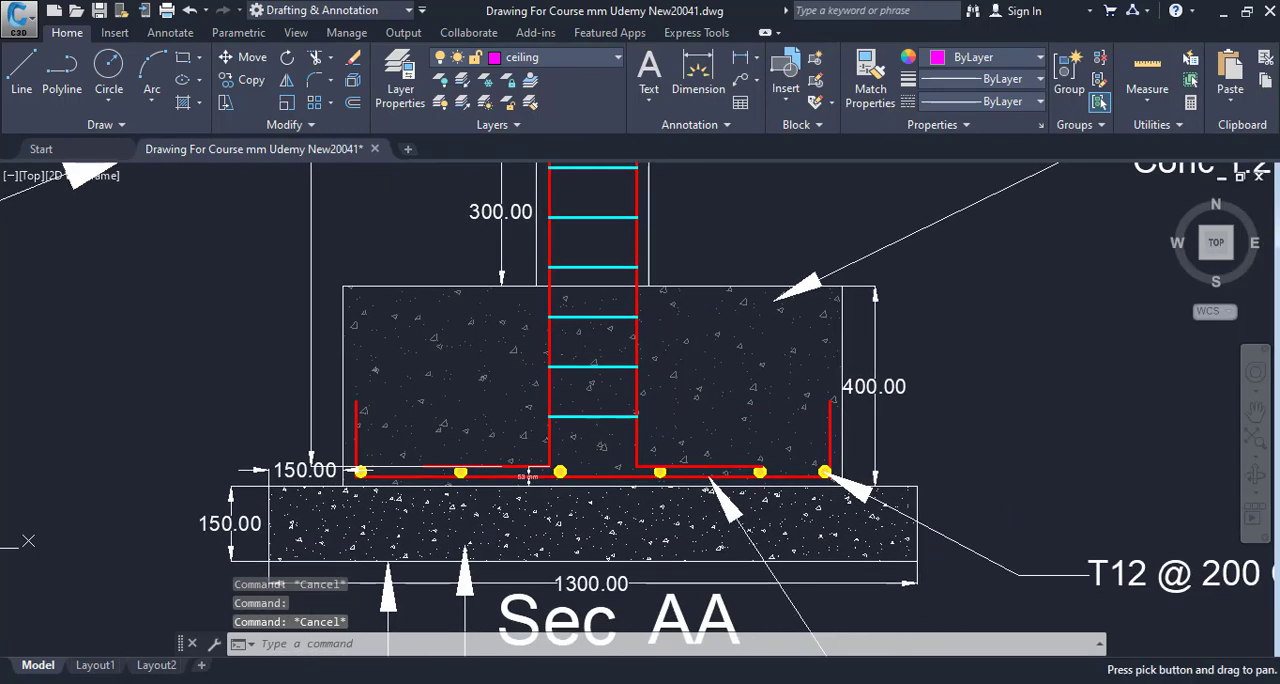
scroll(863, 408, "down", 3)
left_click_drag(864, 410, 858, 461)
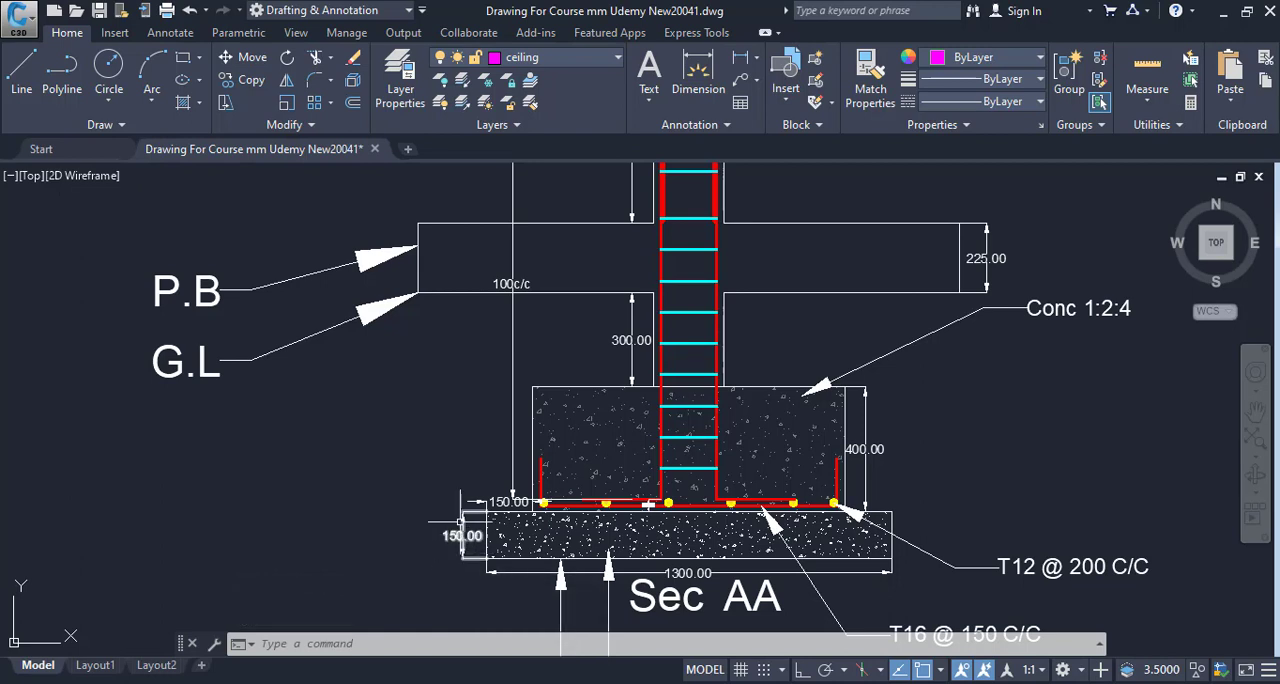
left_click_drag(497, 500, 483, 458)
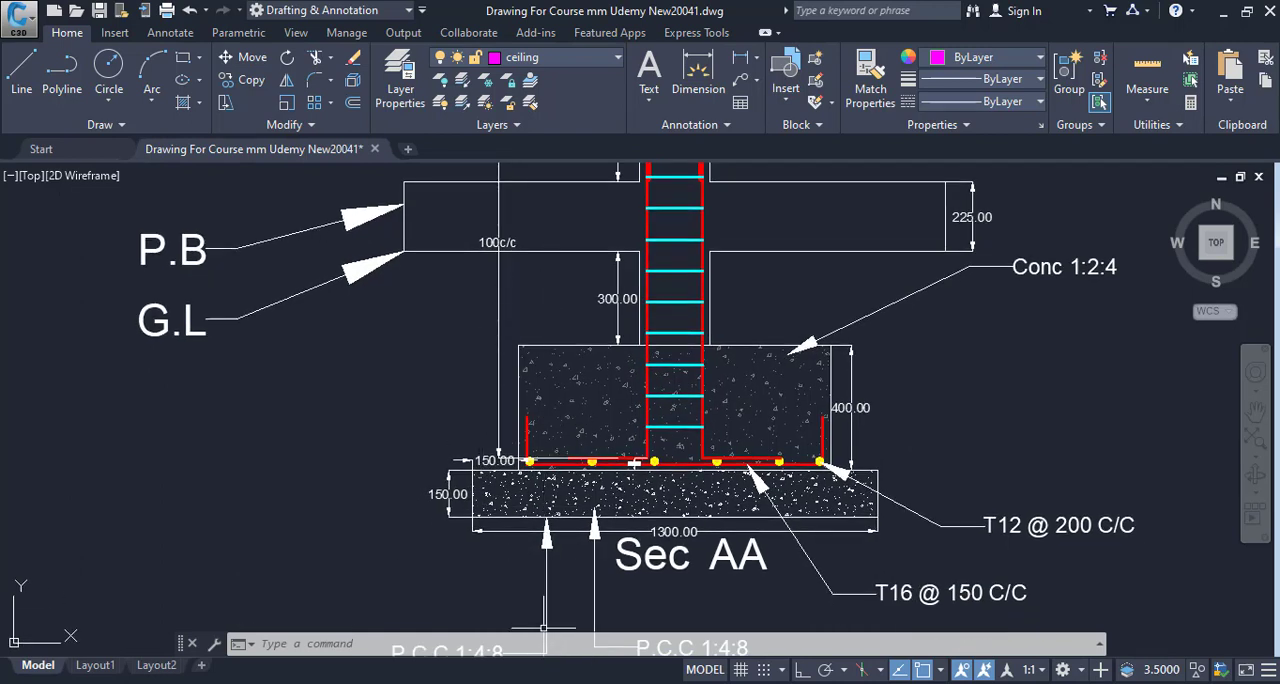
mouse_move(620, 683)
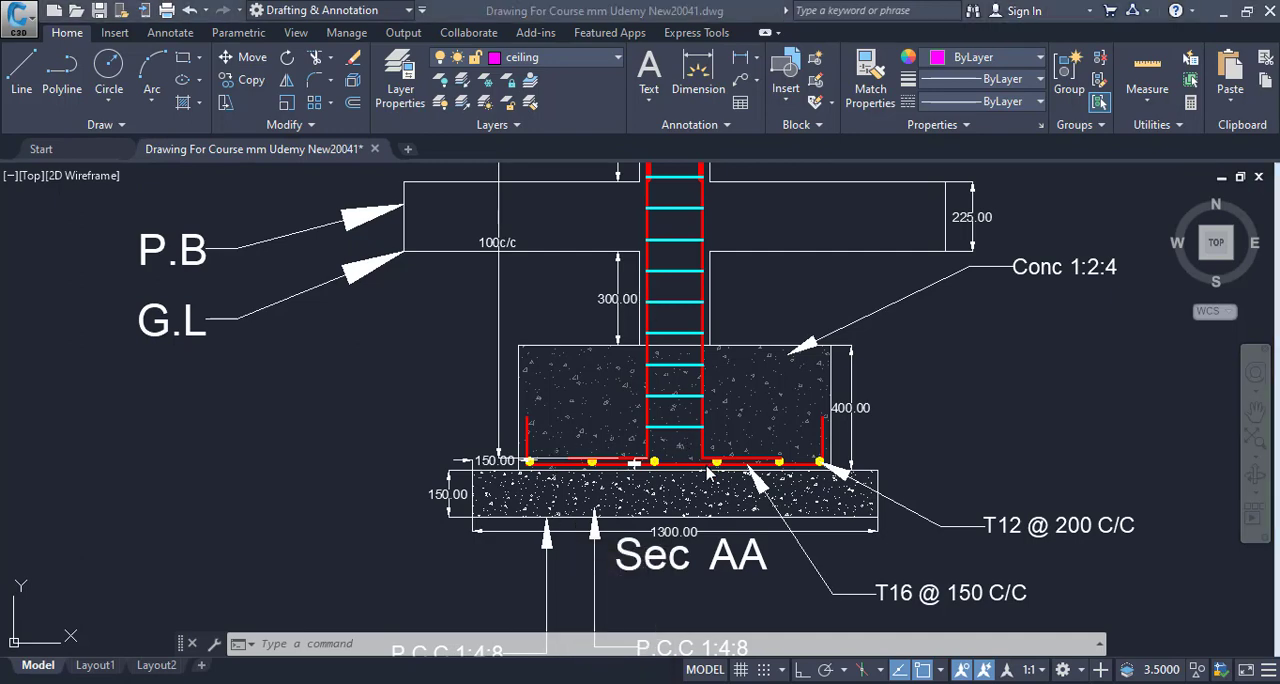
left_click(845, 370)
scroll(634, 462, "down", 3)
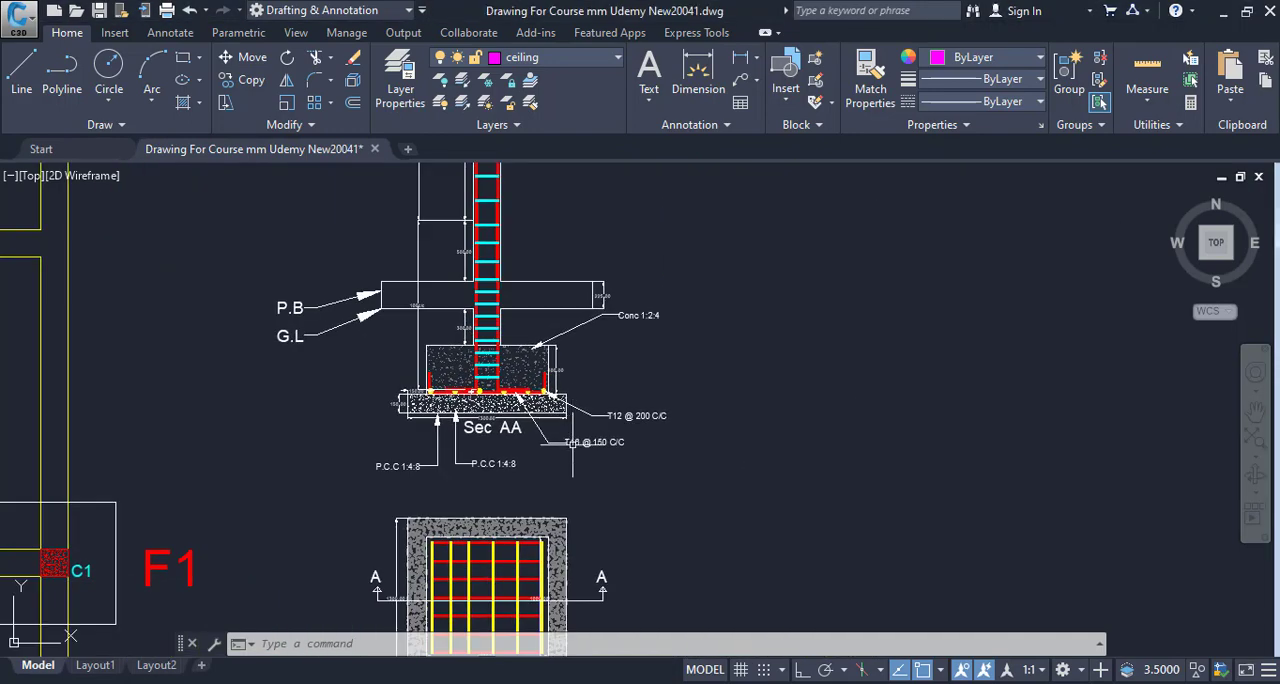
scroll(573, 445, "down", 2)
- Switch to the Excel measurement form and enter serial number 1 in cell A5
key("alt+Tab")
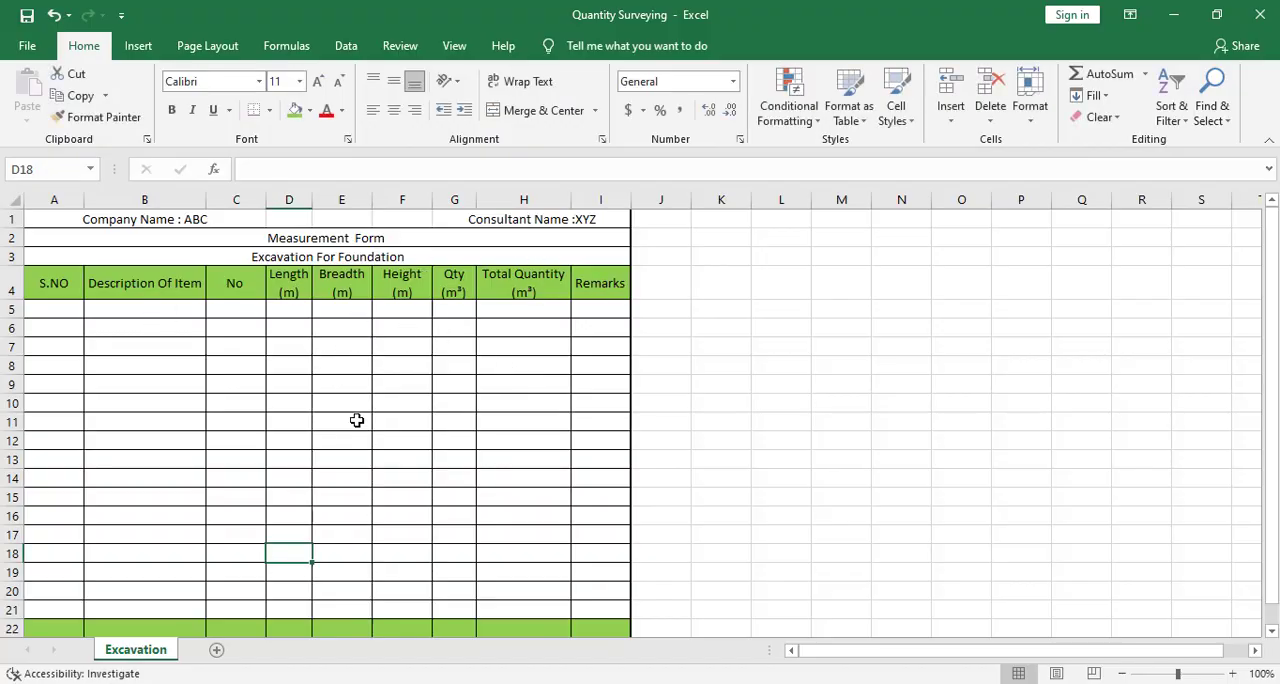
left_click(60, 312)
type("1")
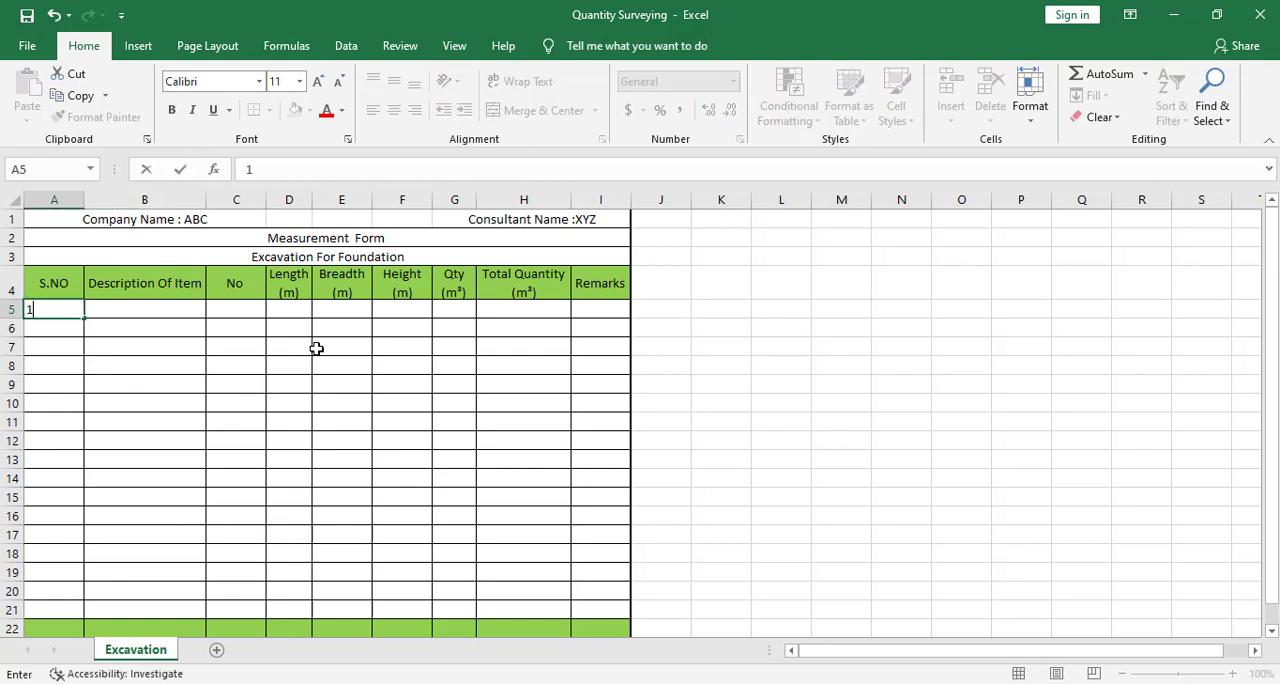
key("Tab")
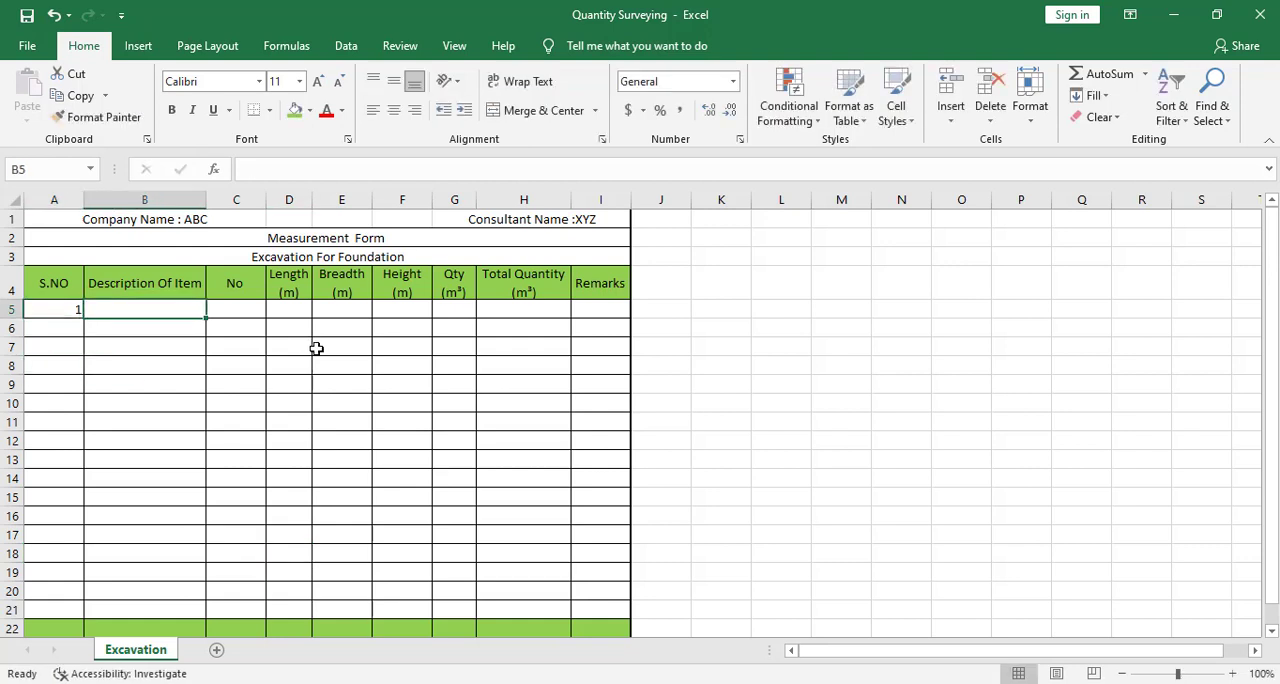
- Enter "Excavation For Foundation F1" as the item description in B5 and fit column B's width to the text
type("Excavat")
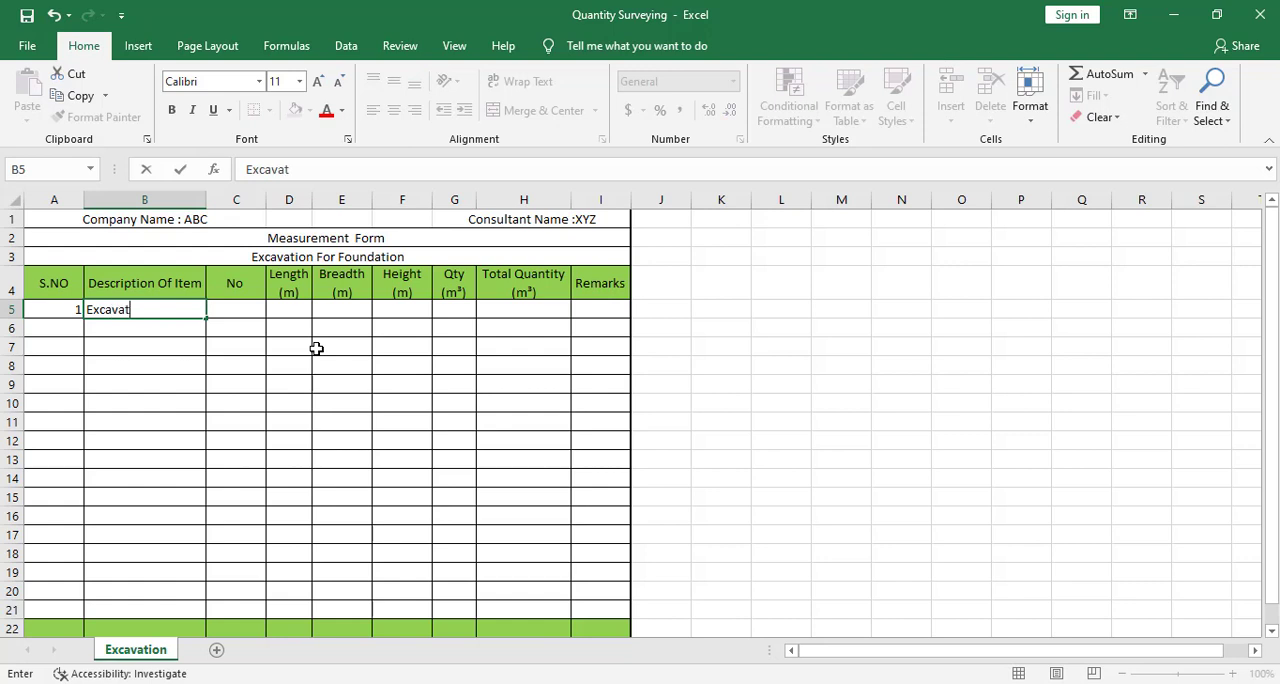
type("ion For Foundation F1")
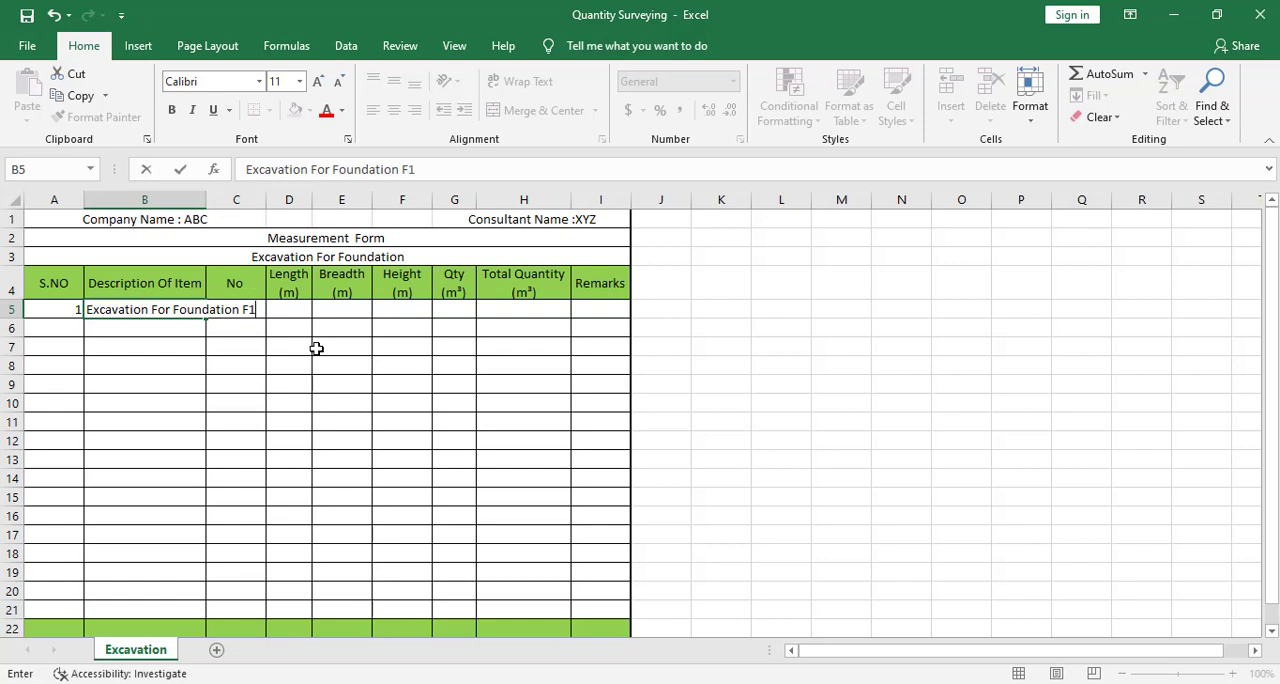
left_click(234, 384)
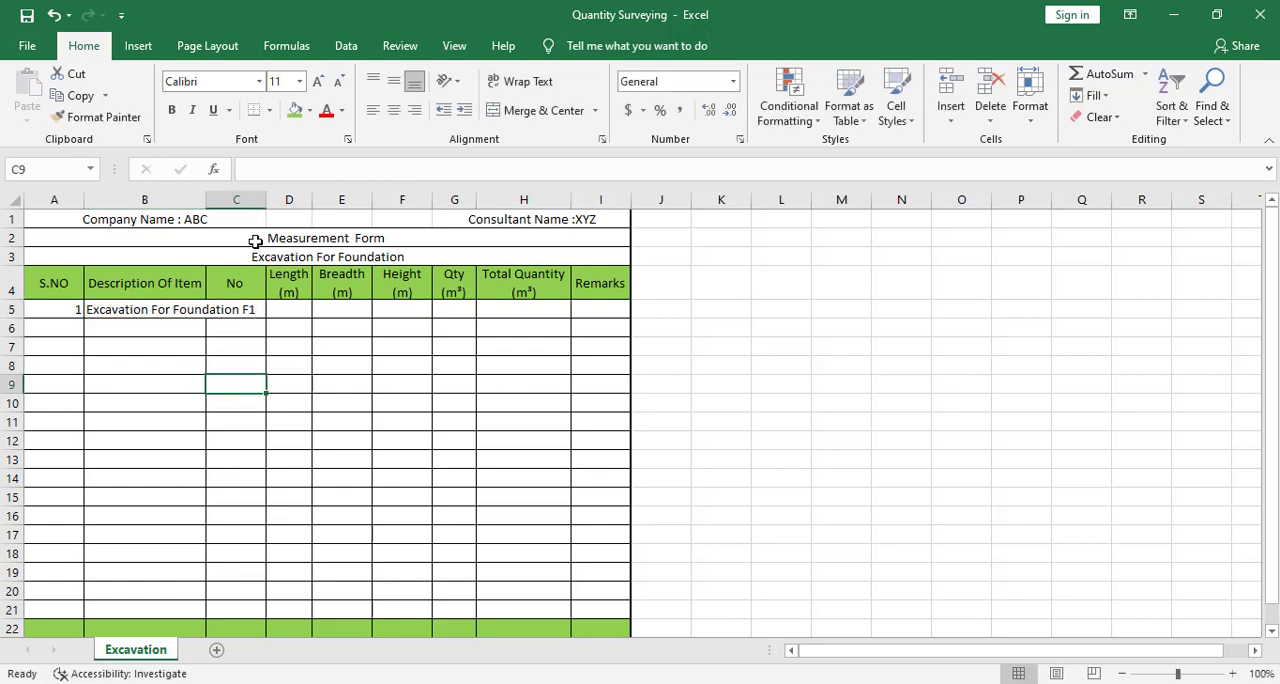
double_click(204, 194)
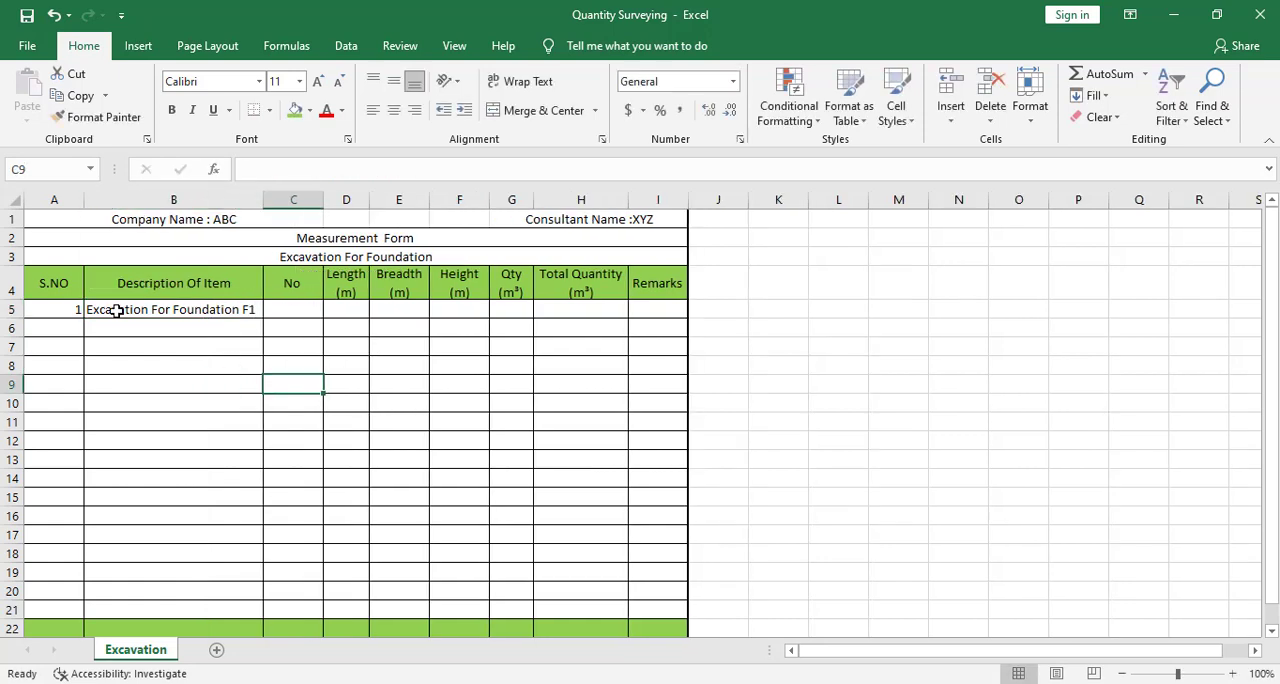
left_click(163, 331)
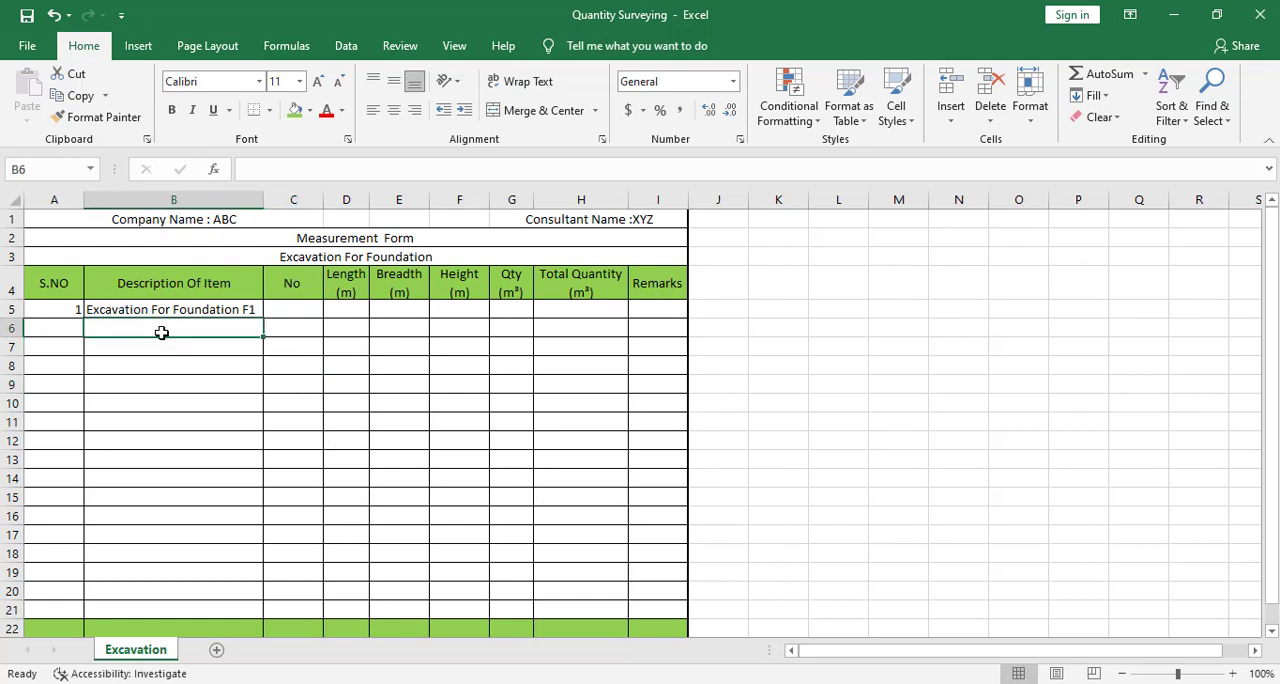
left_click(162, 351)
left_click(163, 365)
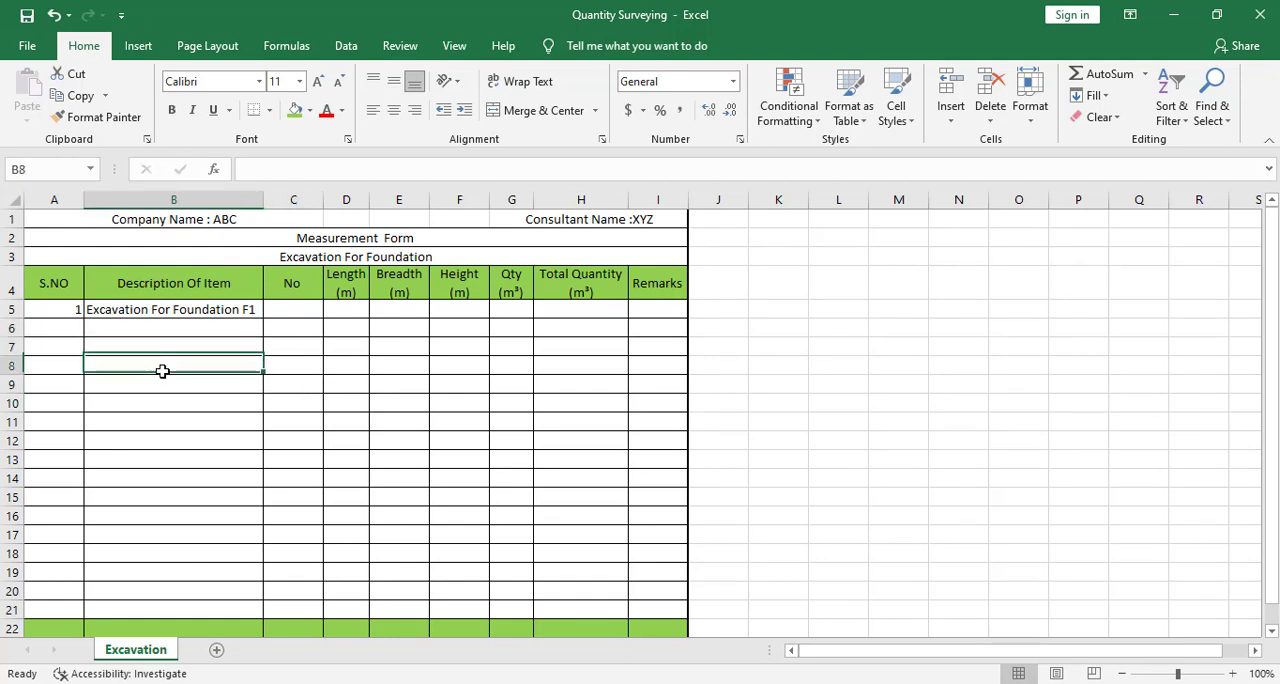
left_click(163, 384)
left_click(163, 403)
left_click(193, 329)
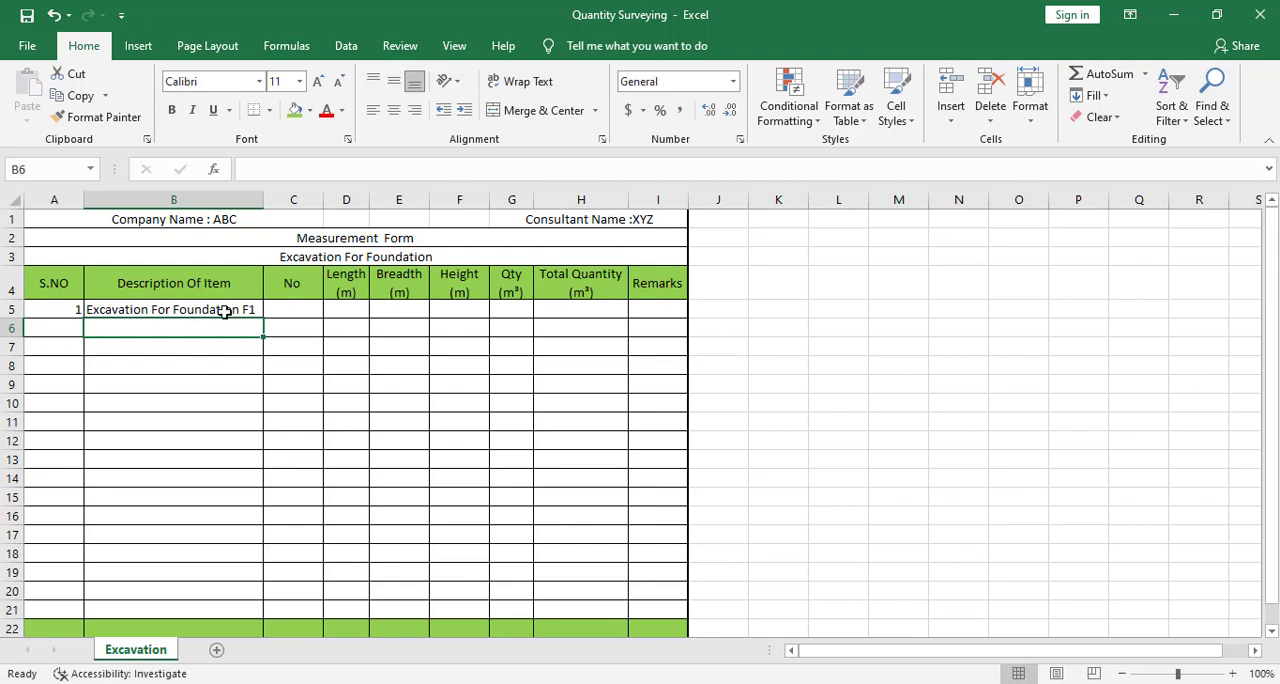
left_click(226, 310)
- Check the F1 footings in the AutoCAD Excavation Plan and enter 13 as the No value in C5 of the Excel form
left_click(298, 311)
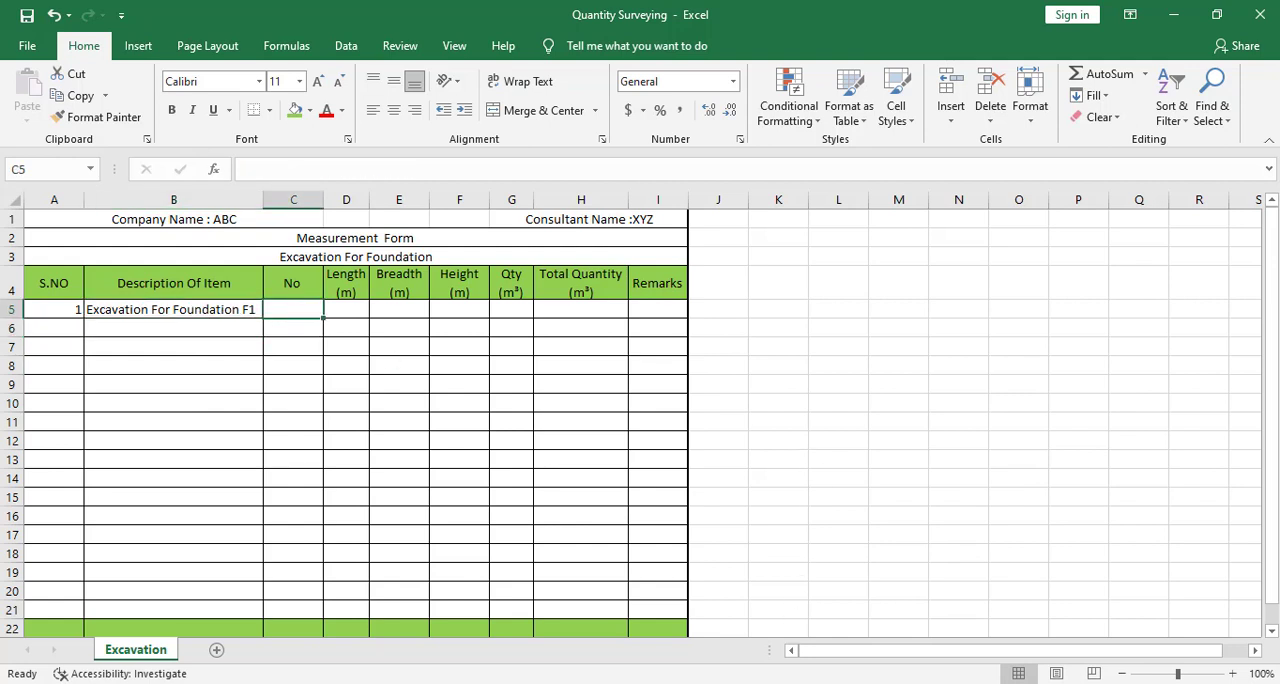
left_click(801, 682)
scroll(745, 434, "down", 5)
scroll(748, 431, "down", 2)
left_click_drag(748, 431, 460, 440)
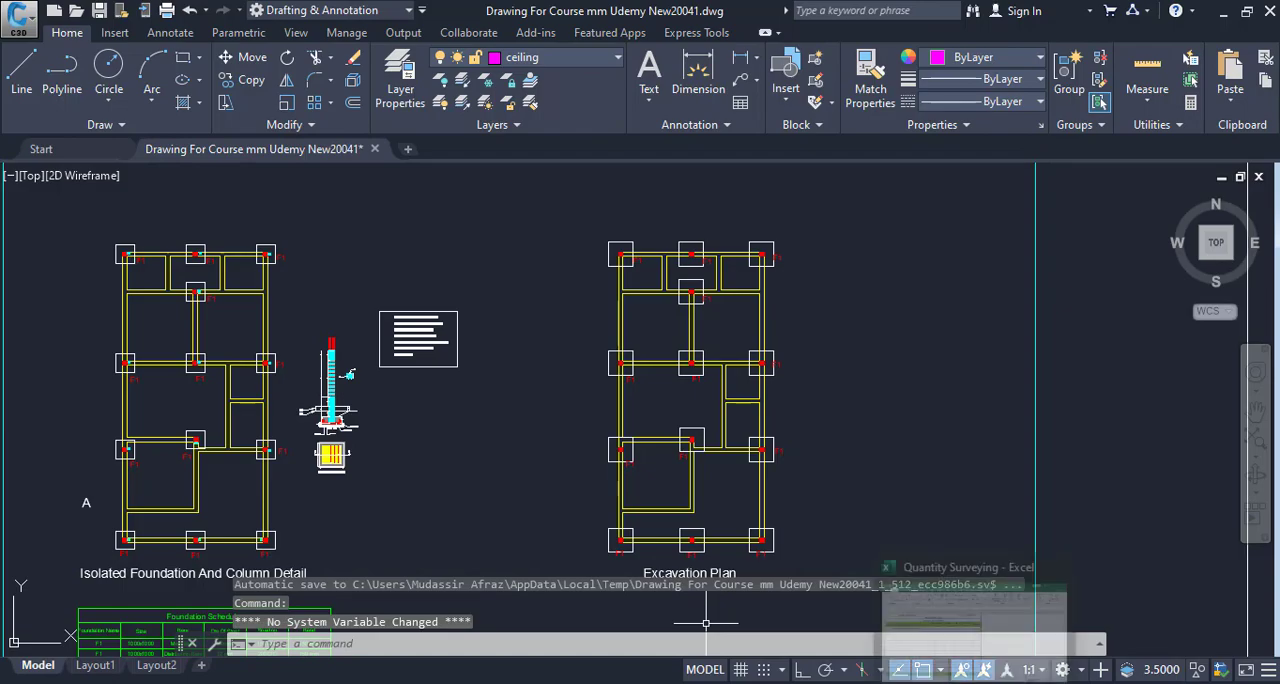
left_click(976, 683)
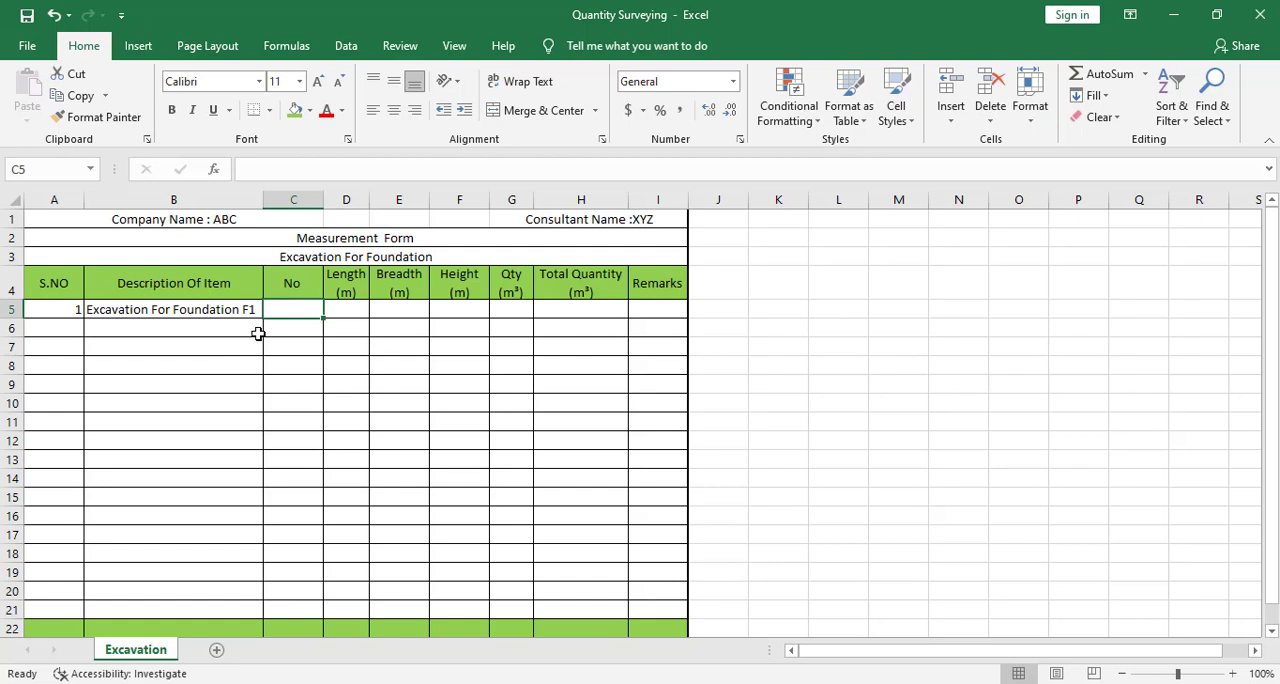
type("13")
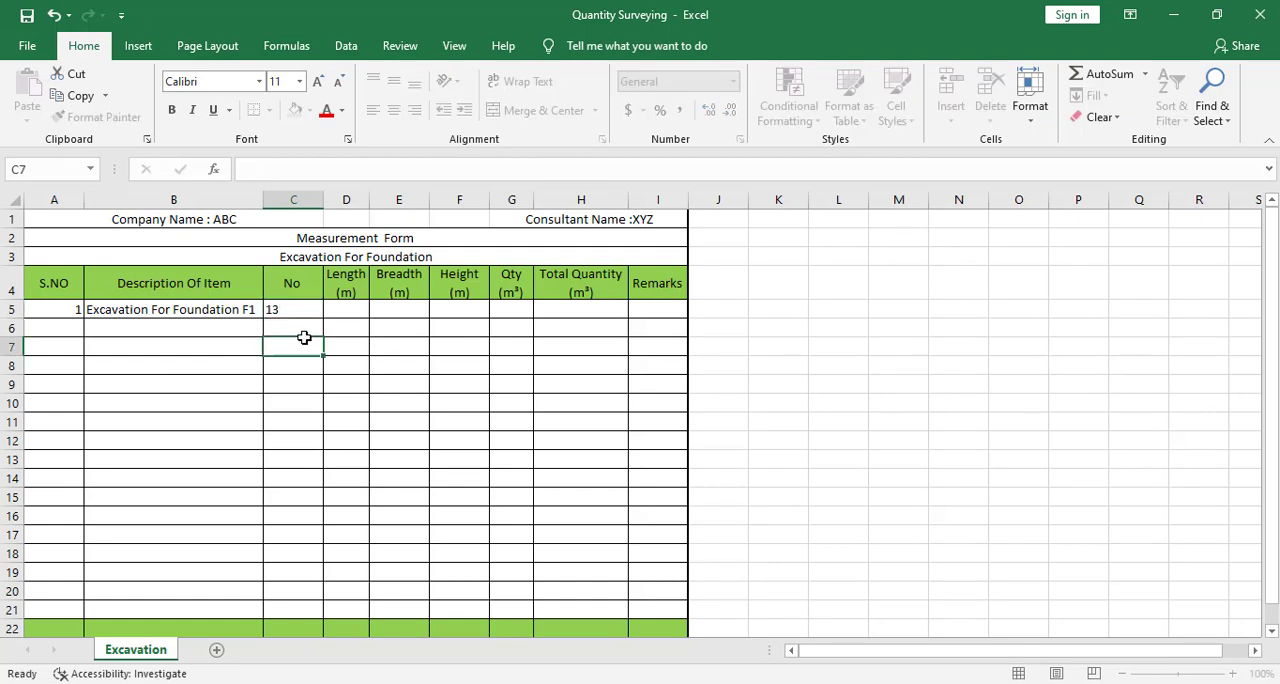
- Check the outer bed dimensions in AutoCAD's Plan Of Isolated Footing and enter 1.3 for both length and breadth in row 5 of the Excel form
left_click(347, 313)
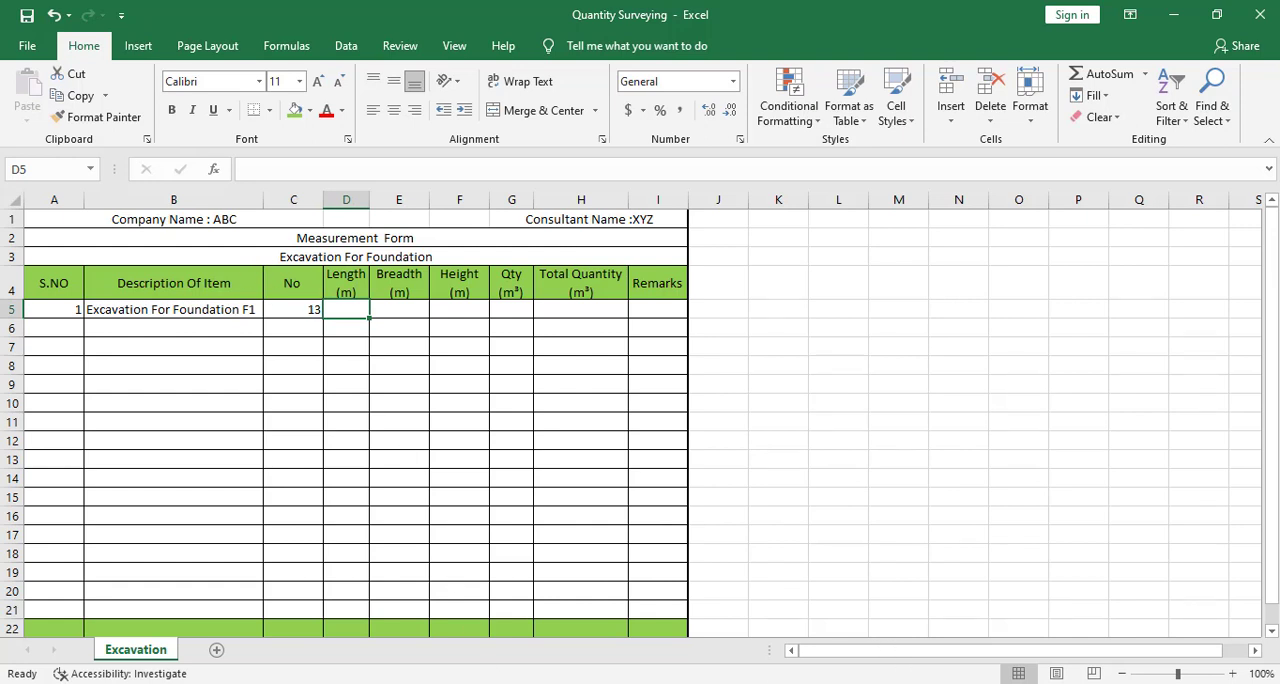
key("alt+Tab")
left_click_drag(711, 380, 797, 257)
scroll(434, 304, "up", 8)
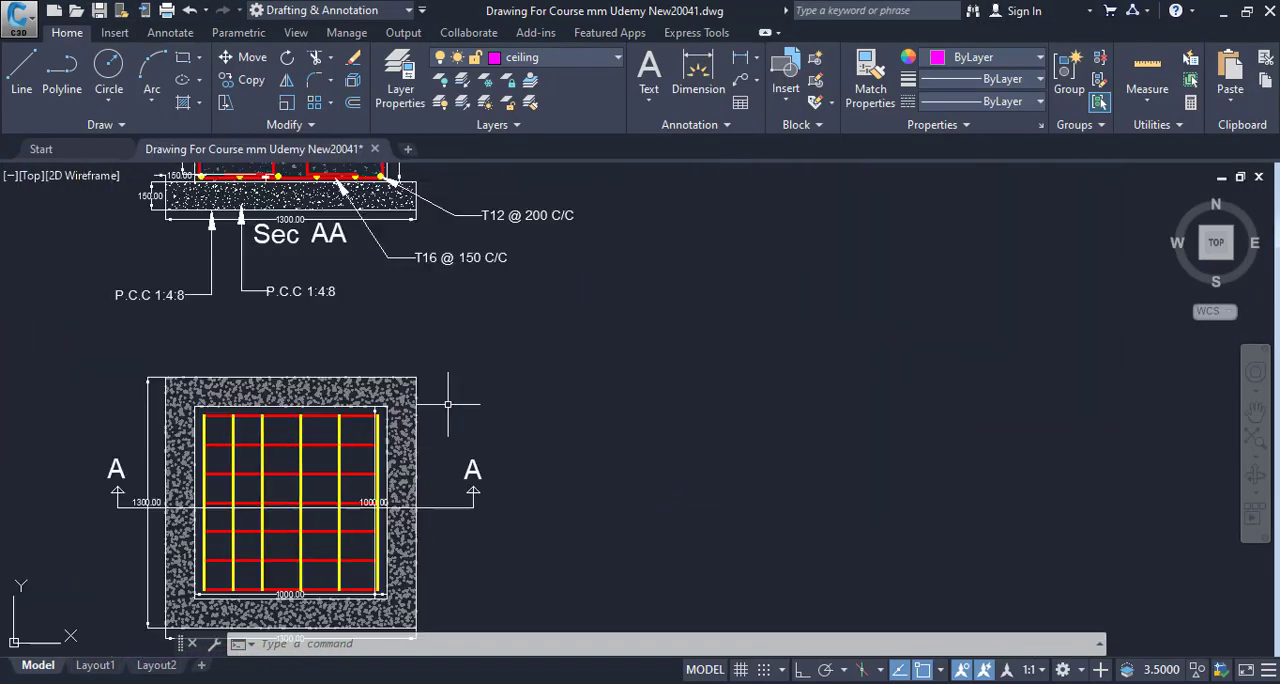
left_click_drag(363, 546, 586, 369)
left_click_drag(570, 474, 587, 567)
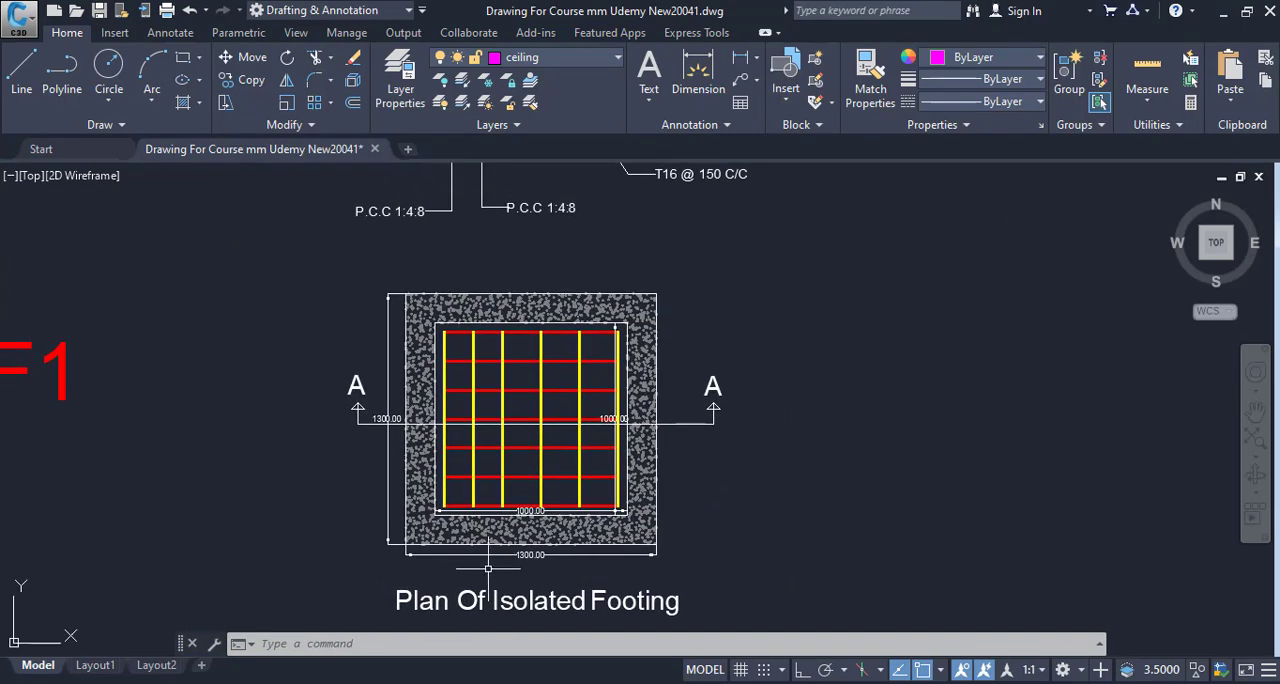
key("alt+Tab")
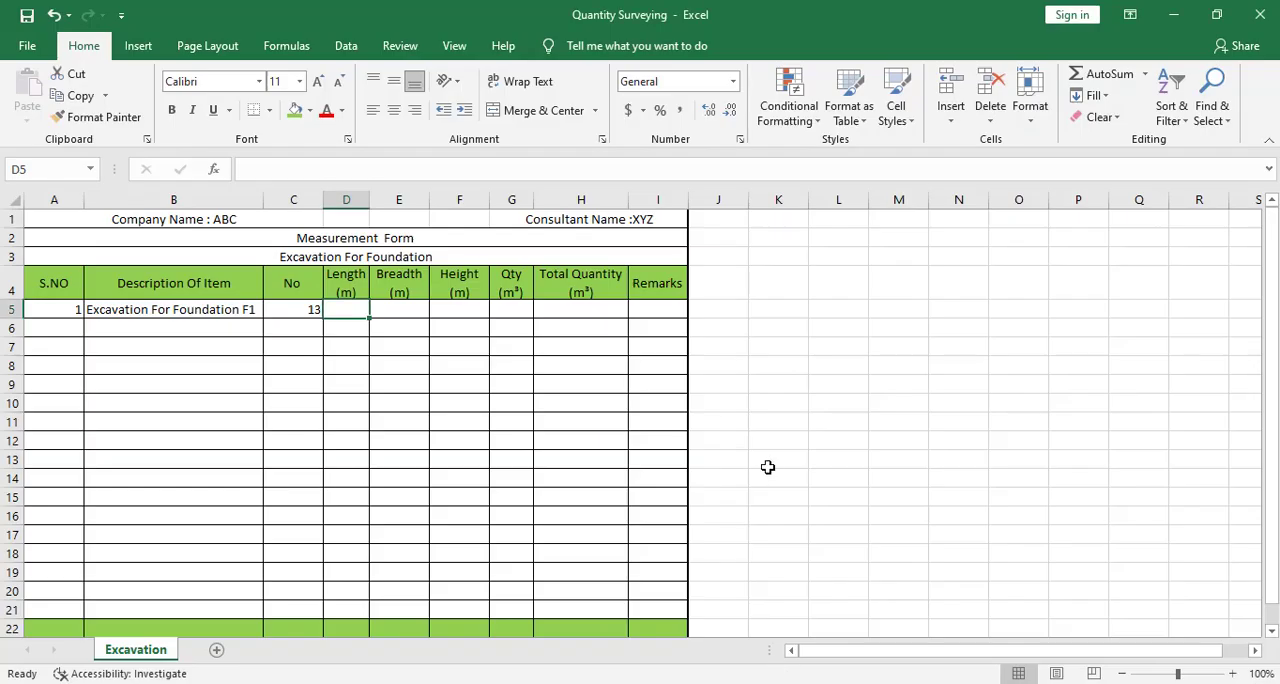
type("1.3")
key("Tab")
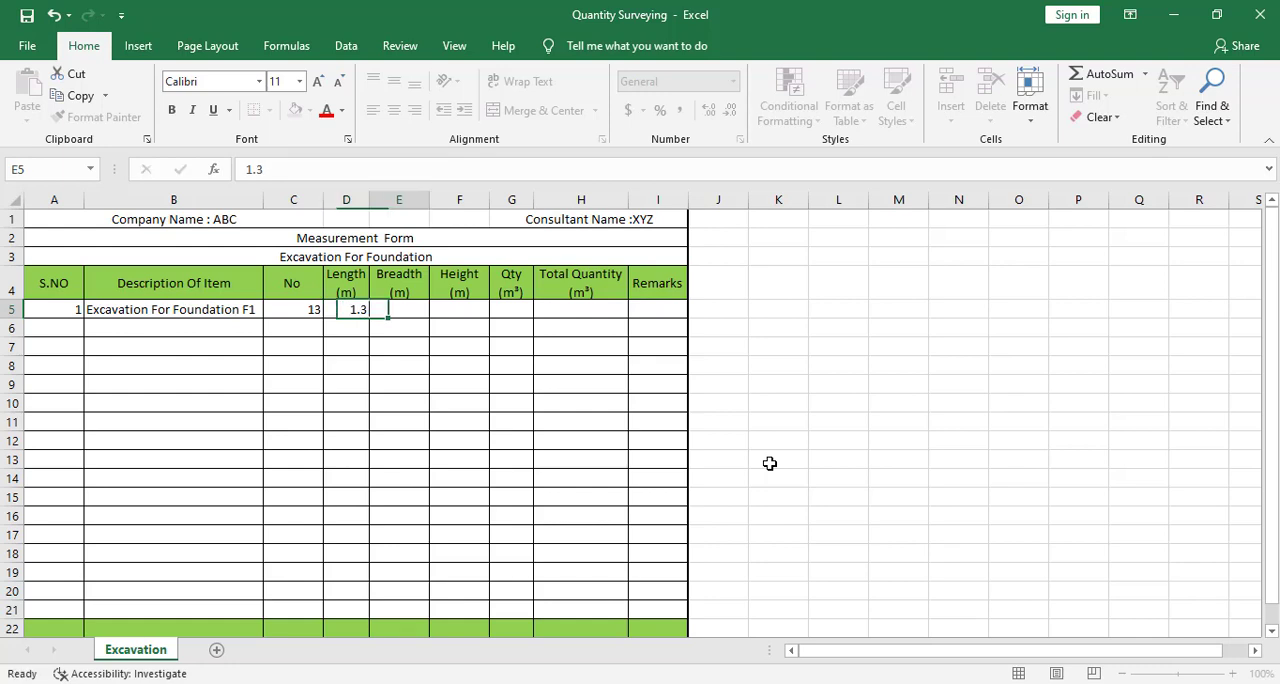
type("1")
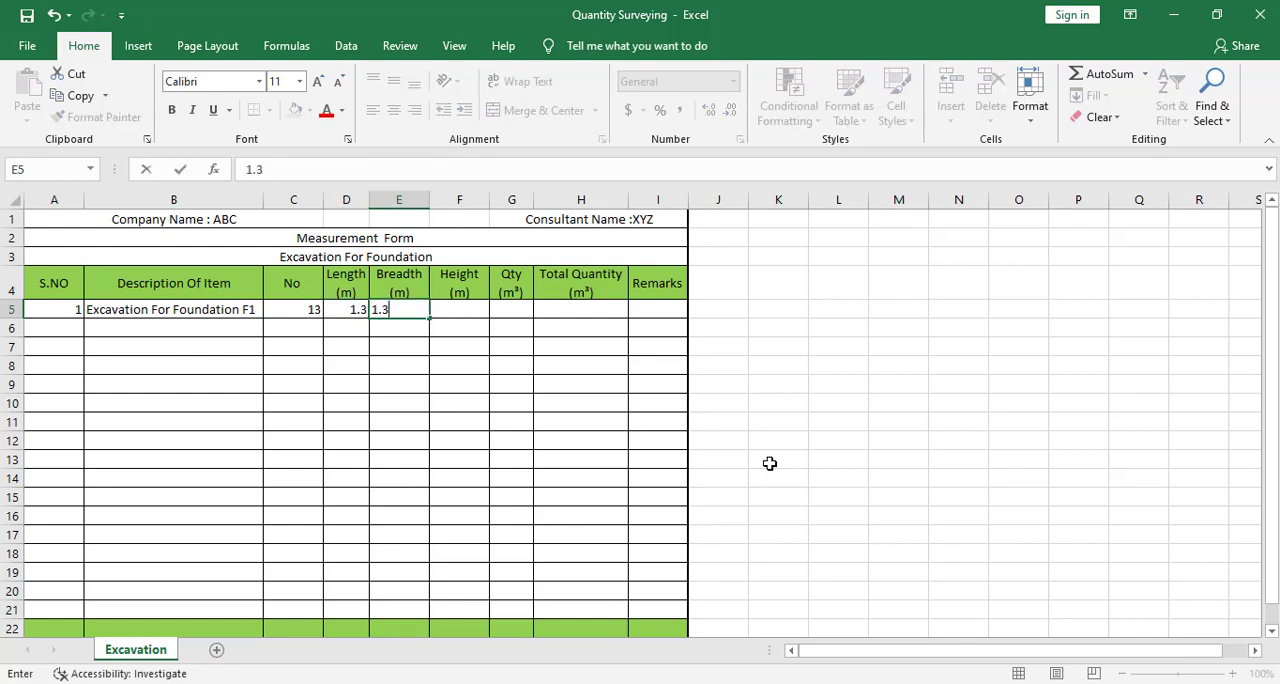
type(".3")
key("Tab")
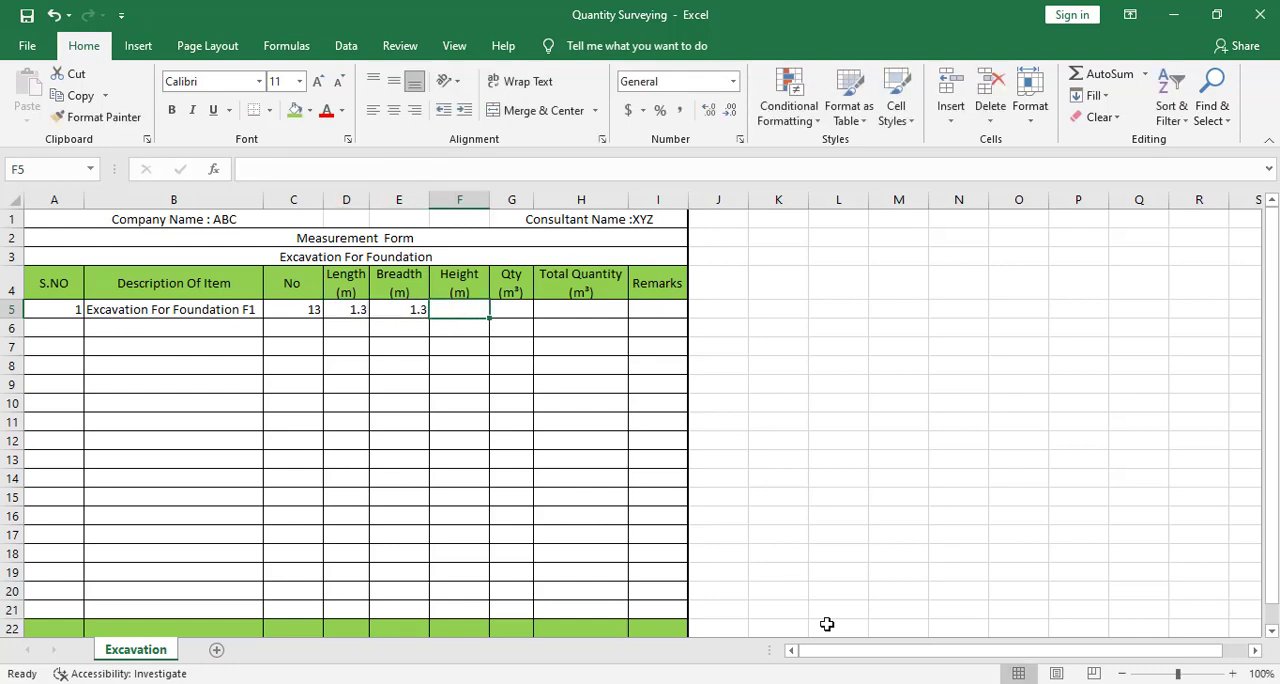
- Switch to Calculator, divide 850 by 1000 to convert the excavation depth to metres, and return to the Excel form
key("alt+Tab")
key("Escape")
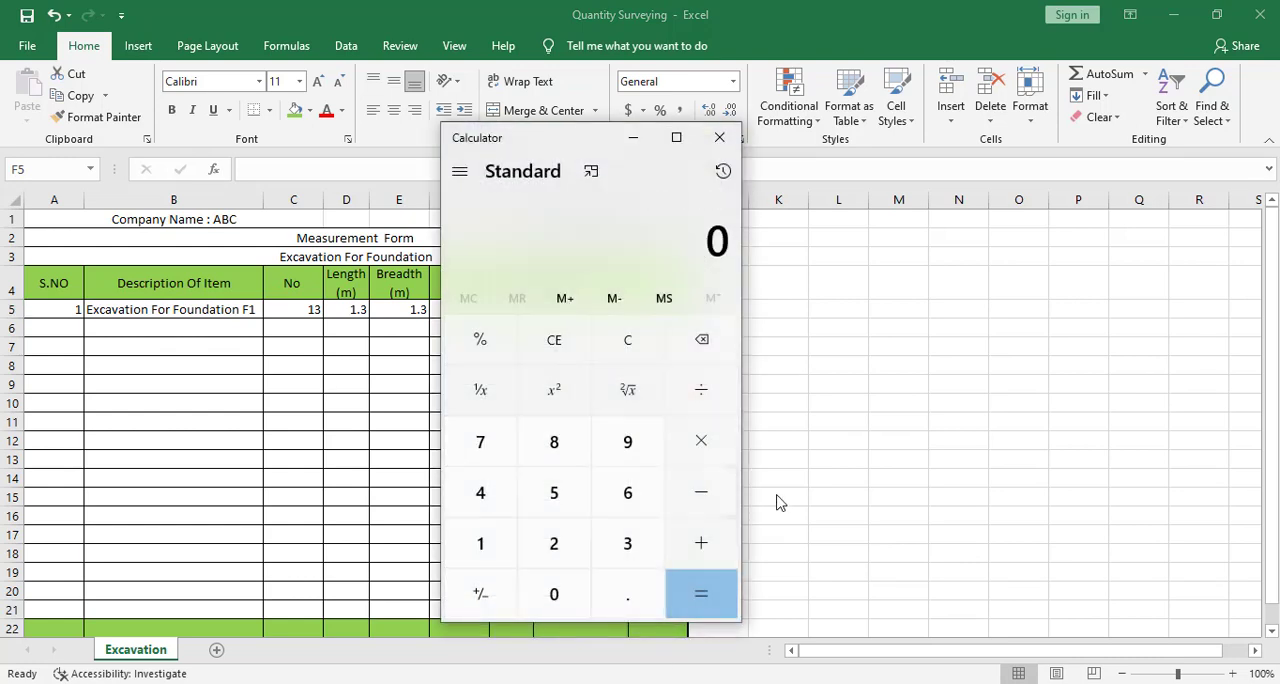
type("850/1000")
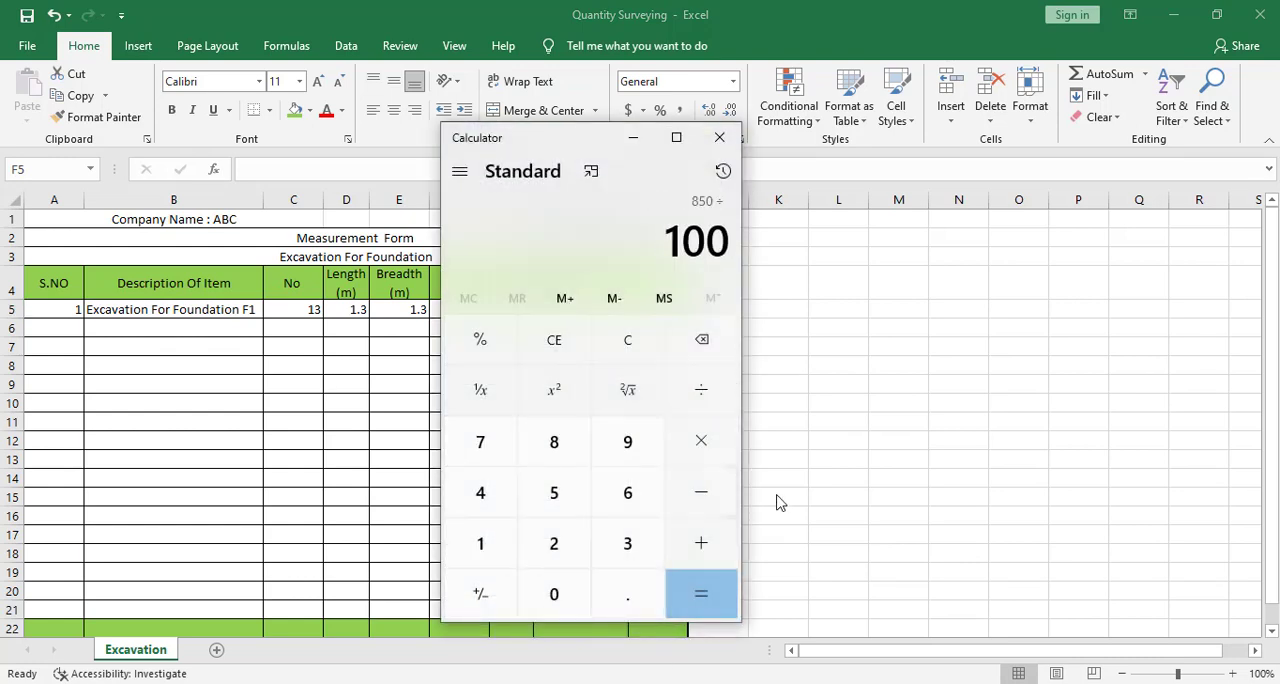
key("Return")
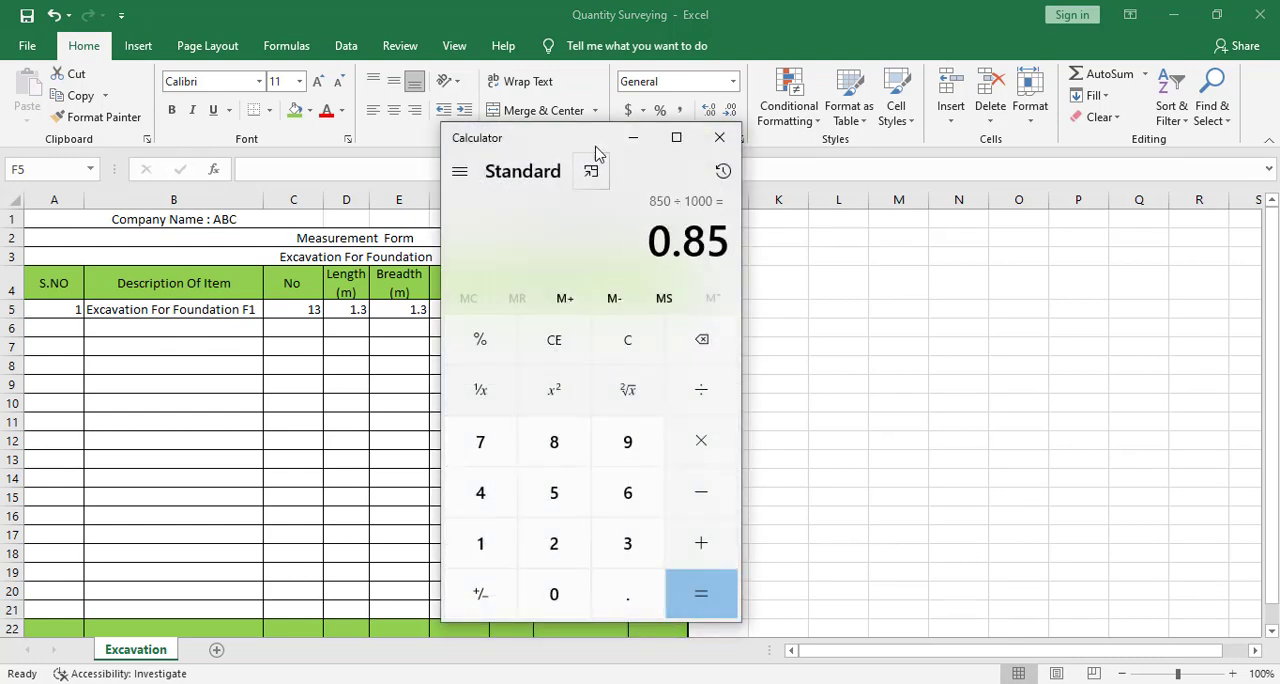
left_click(632, 138)
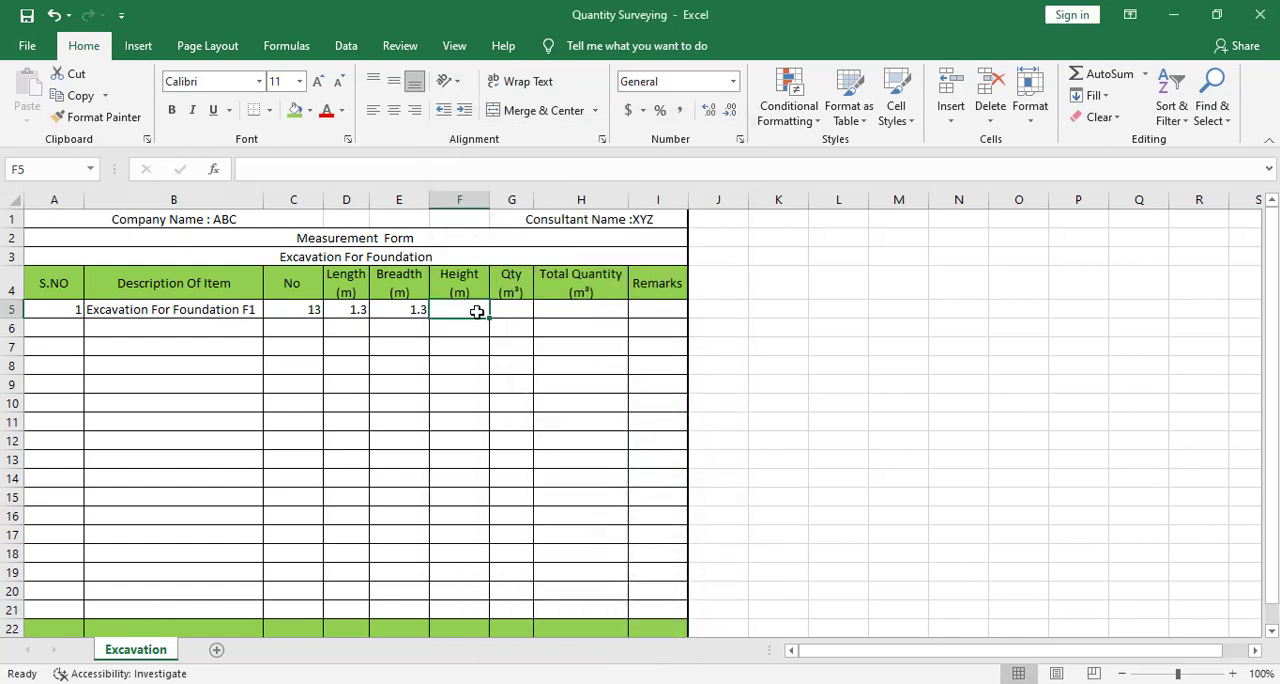
- Enter 0.85 as the height of the F1 excavation in cell F5
type(".85")
left_click(456, 405)
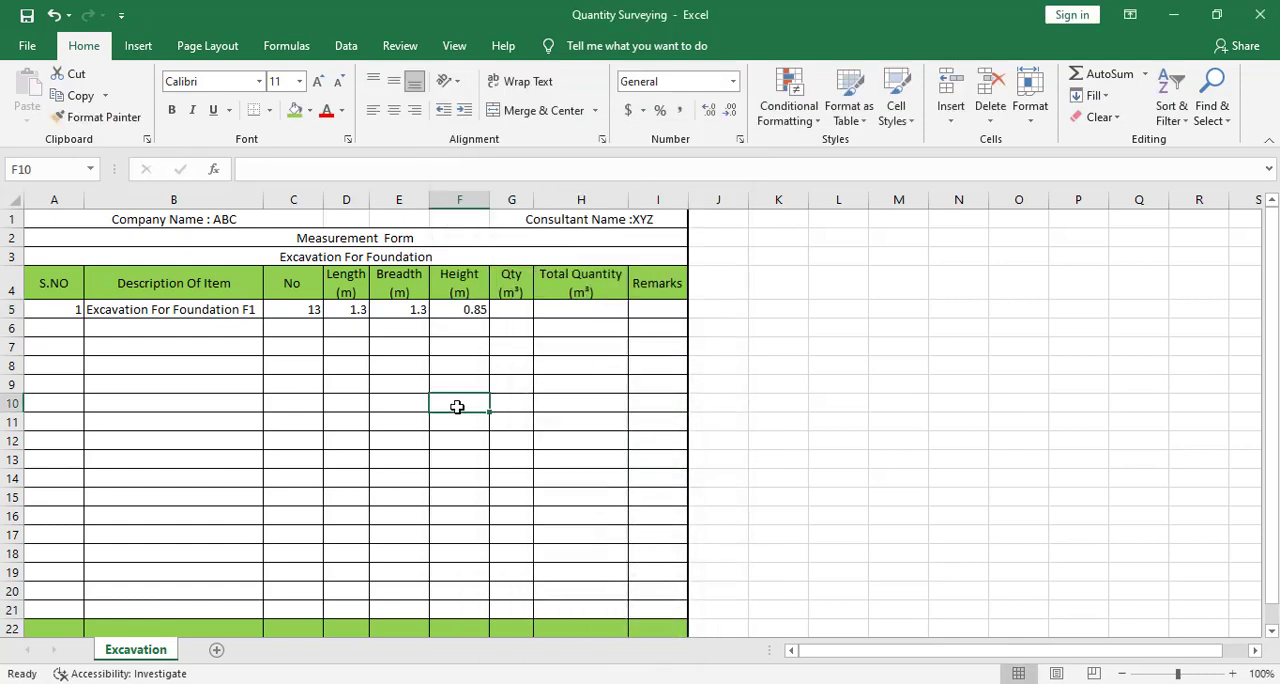
- Change the column heading in F4 from "Height (m)" to "Depth (m)"
double_click(468, 282)
left_click_drag(483, 282, 430, 284)
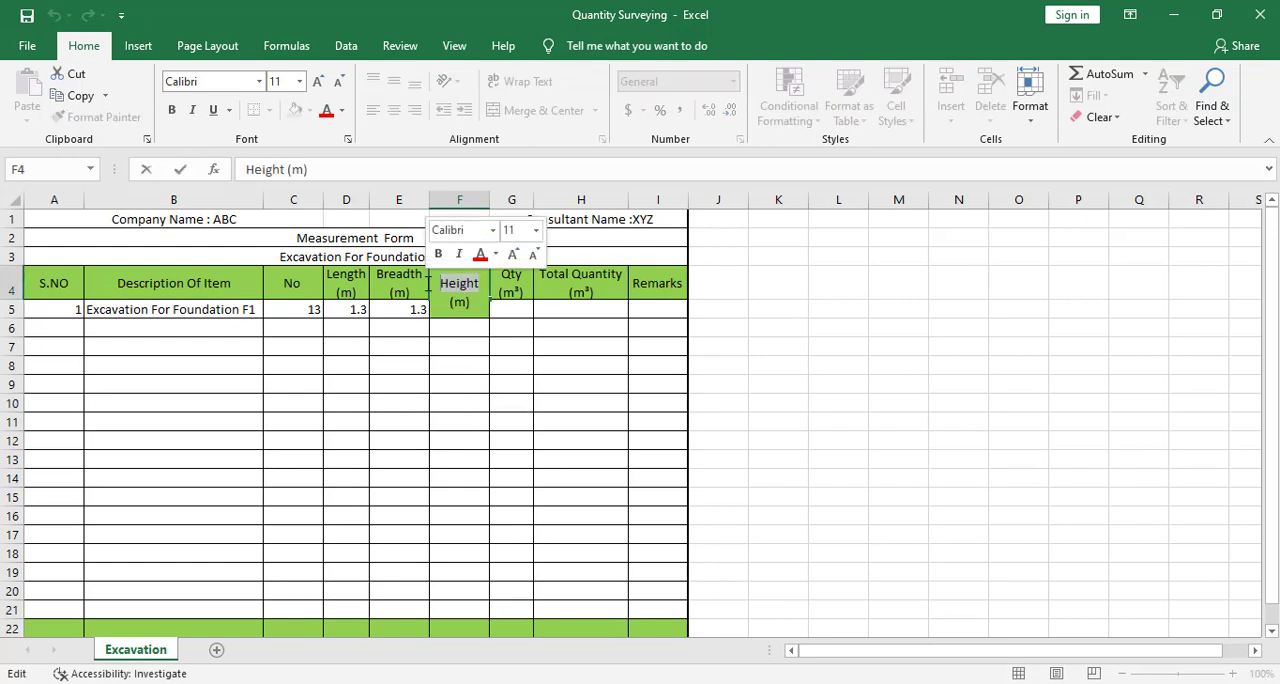
type("de")
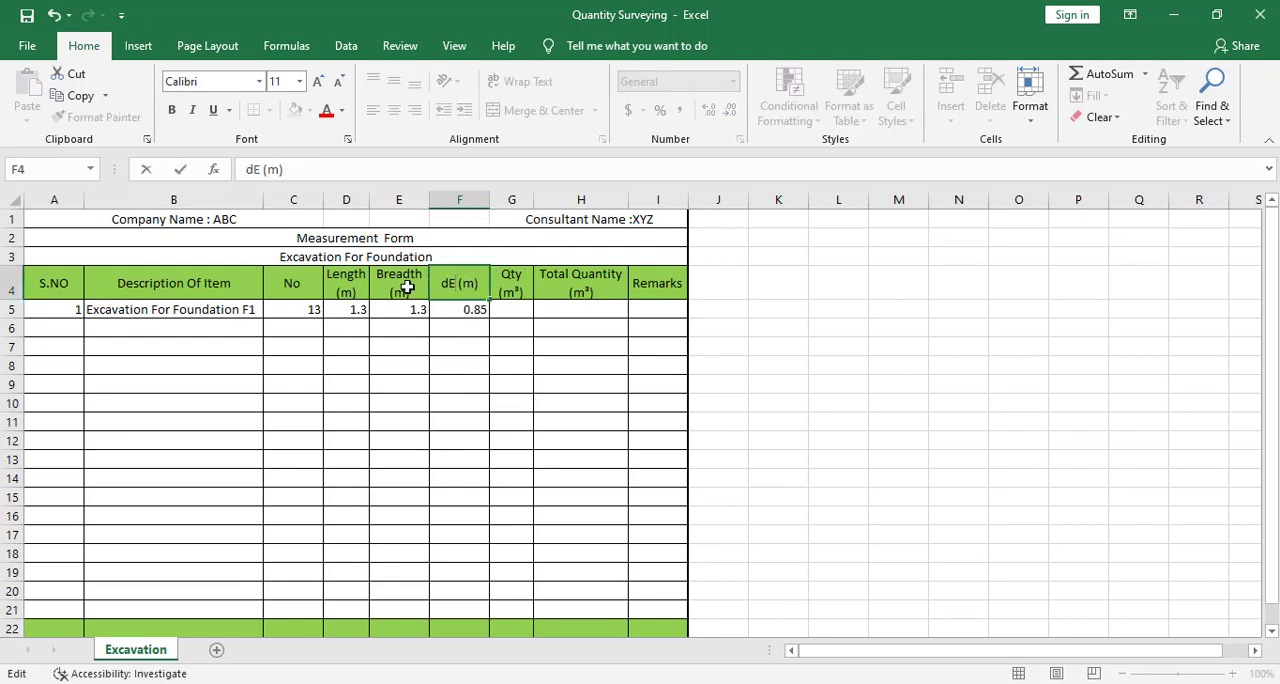
key("BackSpace")
key("BackSpace")
type("Depth")
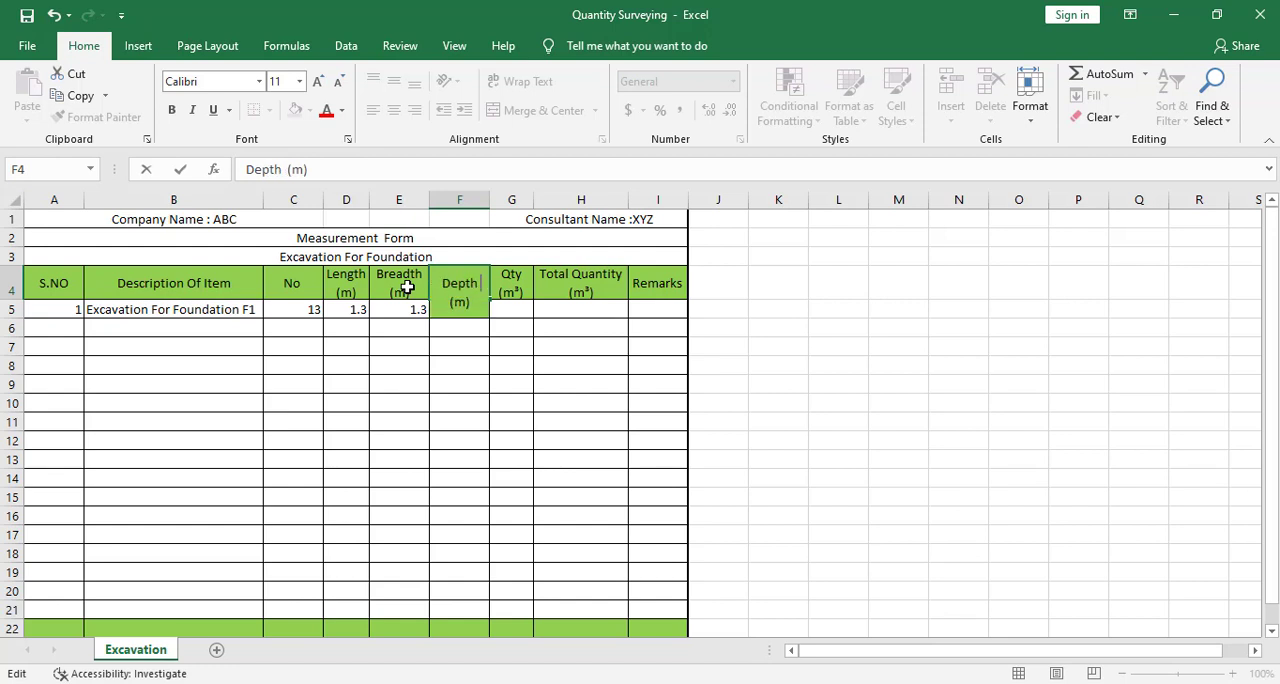
left_click(459, 418)
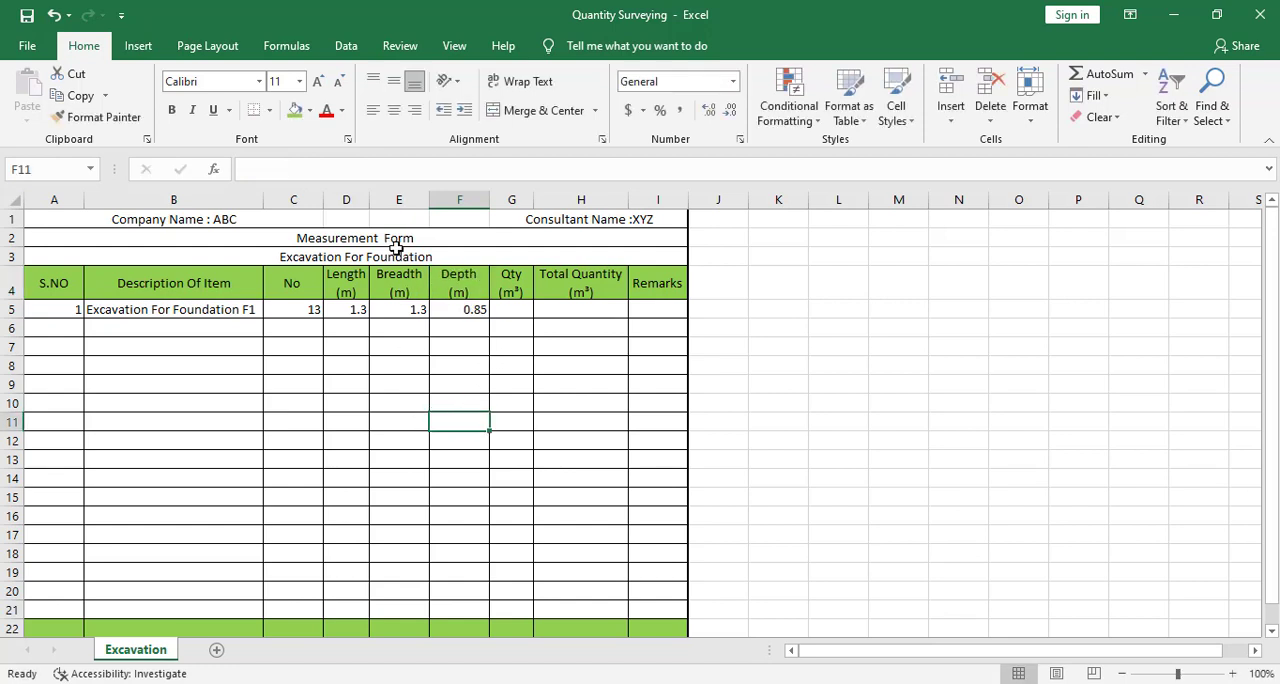
- Calculate the F1 excavation quantity in G5 by multiplying number, length, breadth and depth with the formula =(C5*D5*E5*F5)
left_click(528, 310)
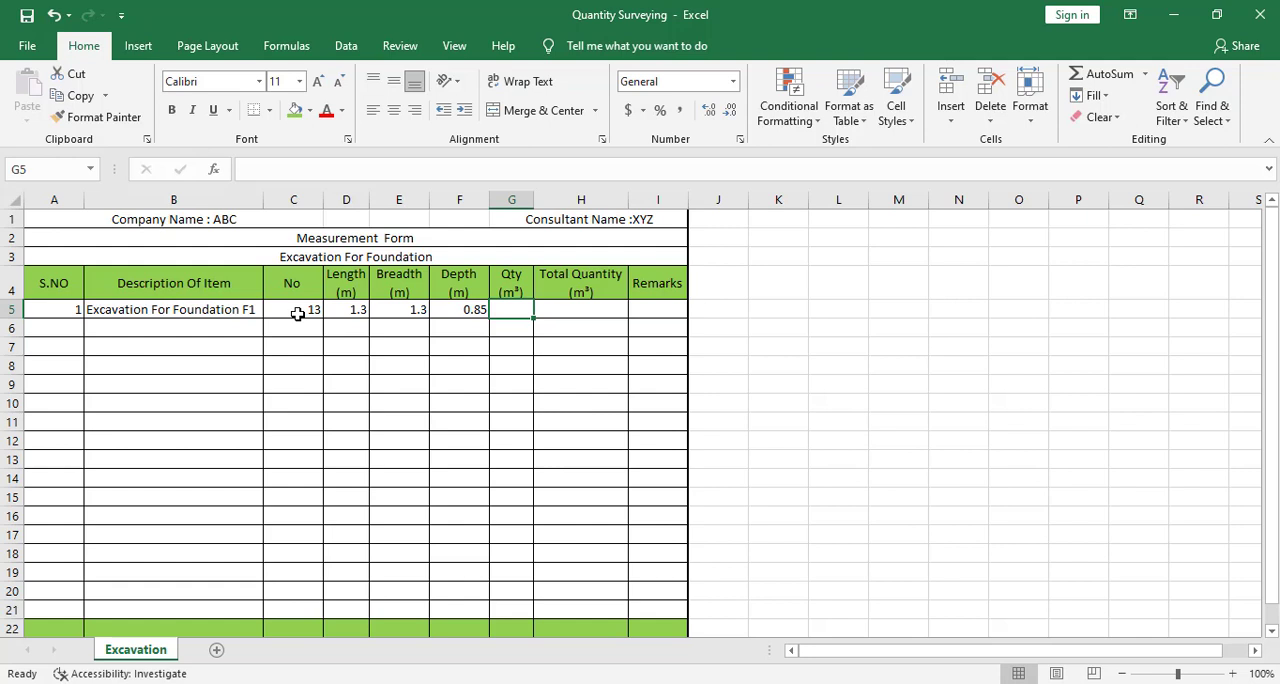
type("=")
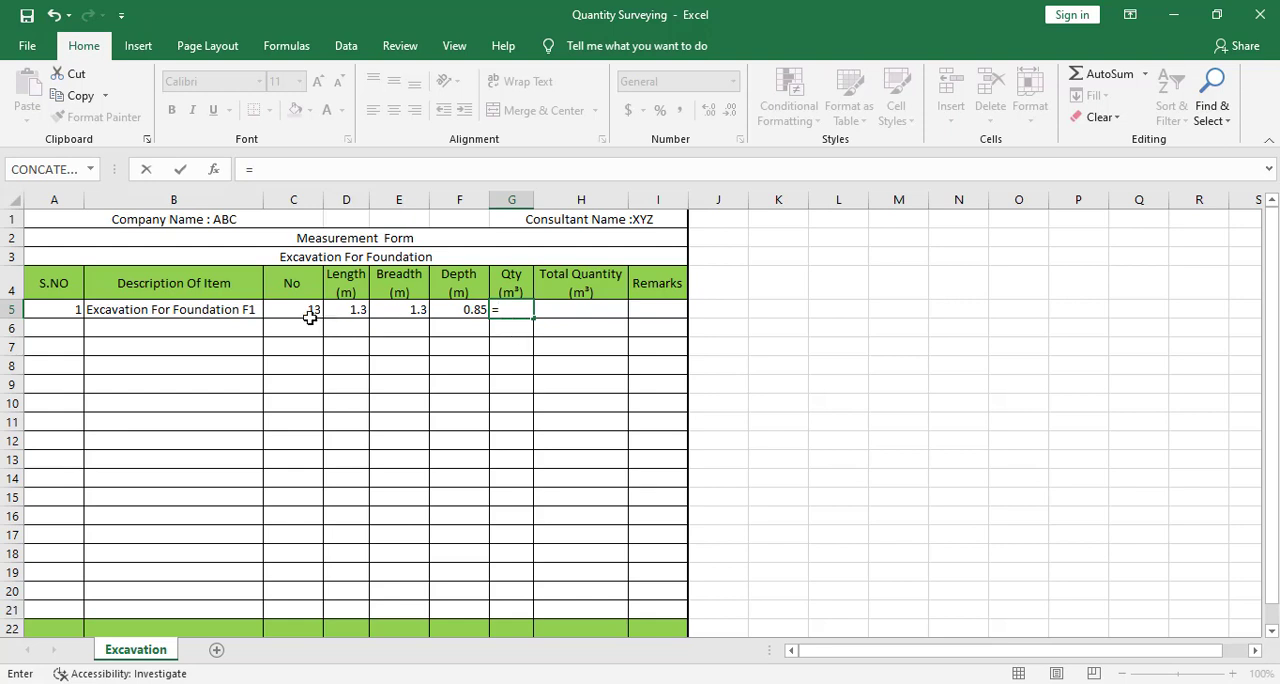
type("(")
left_click(311, 304)
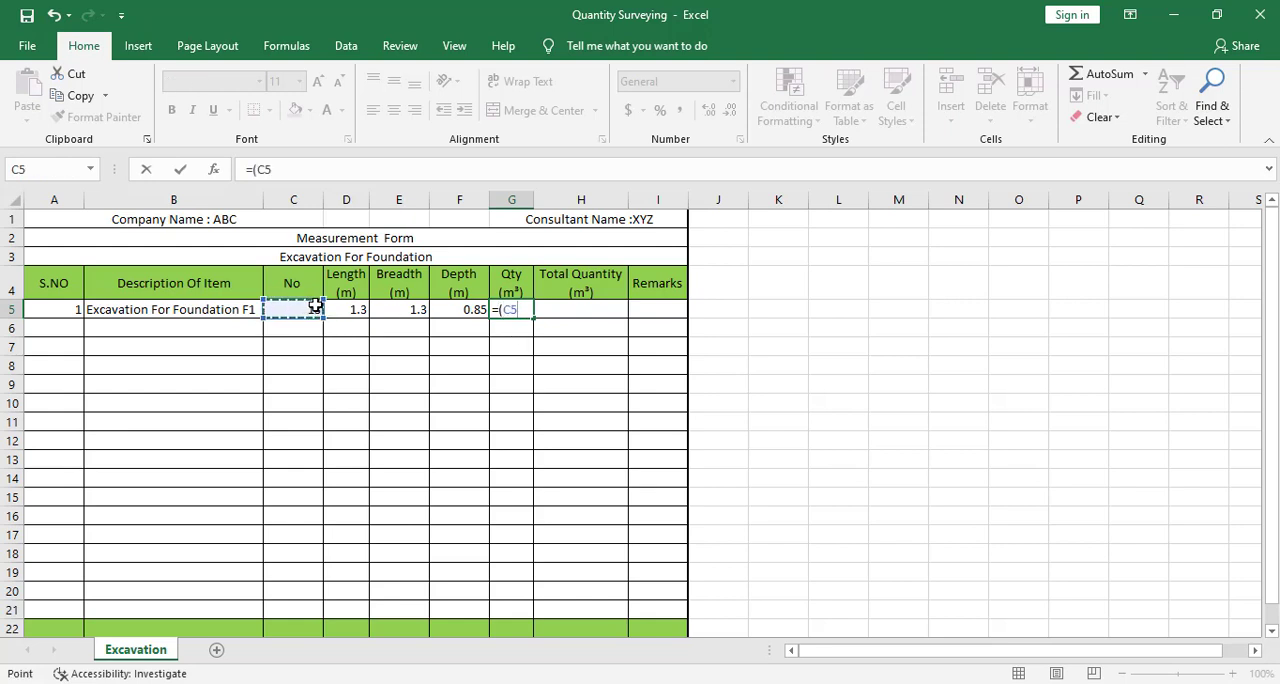
type("*")
left_click(358, 309)
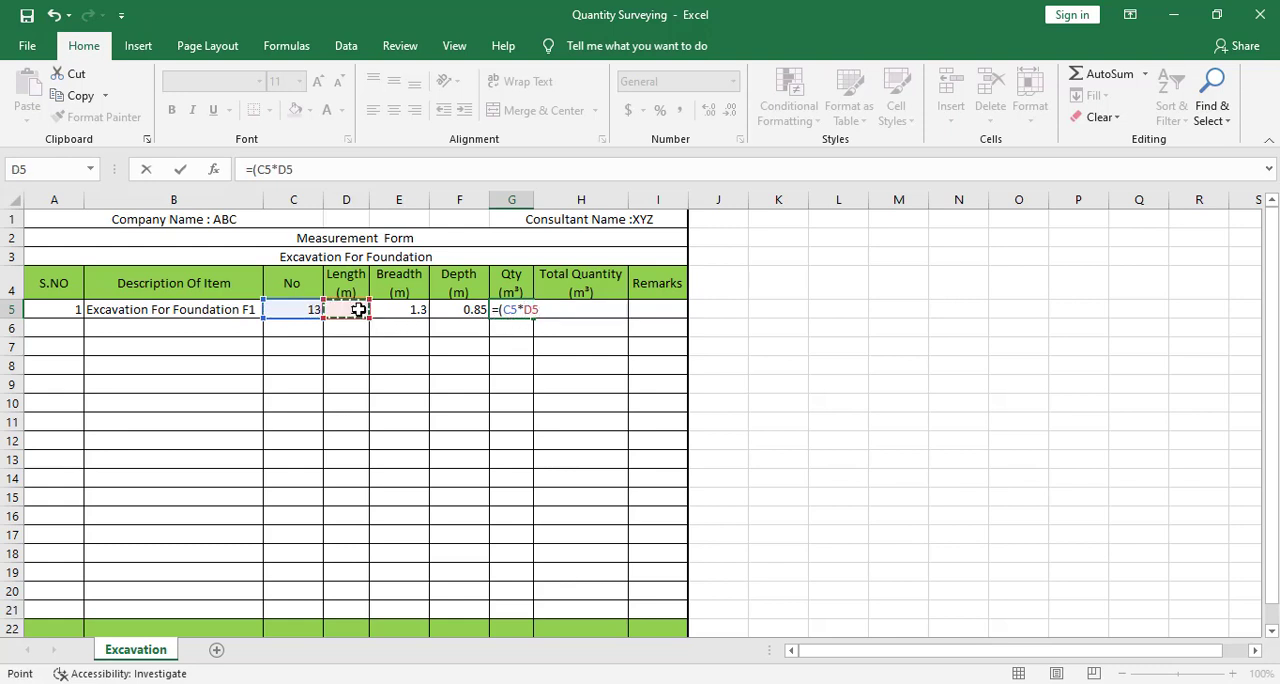
type("*")
left_click(418, 312)
type("*")
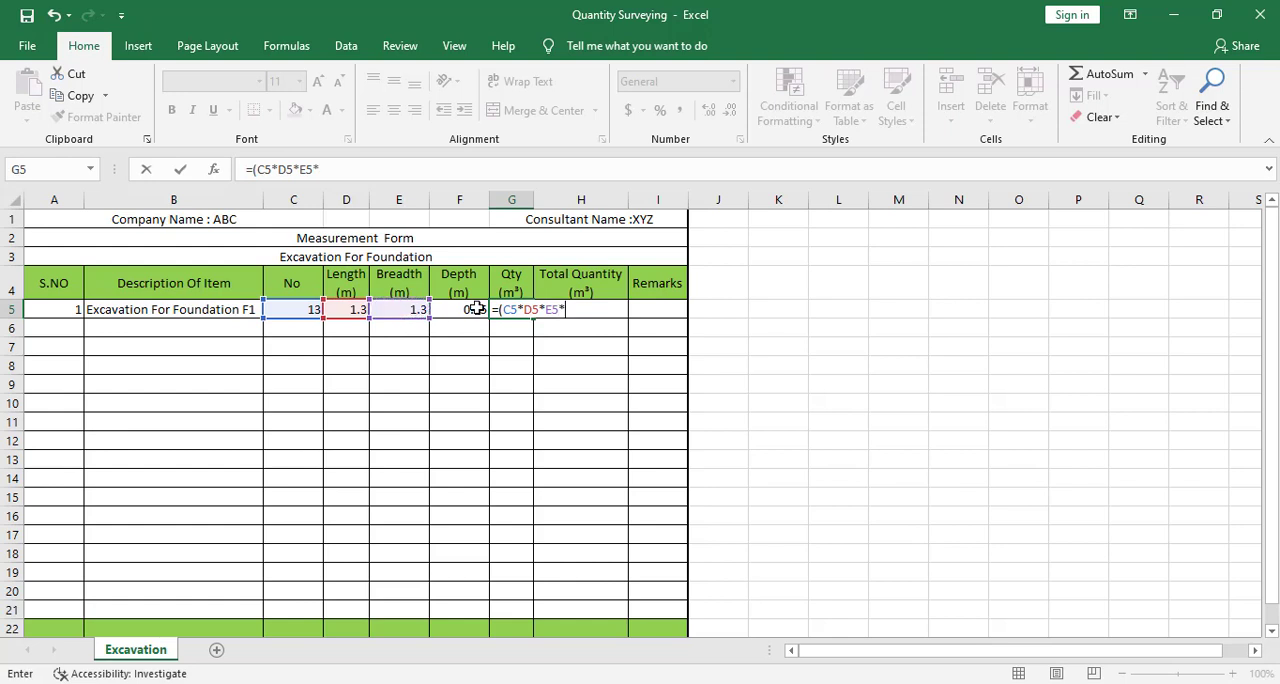
left_click(473, 309)
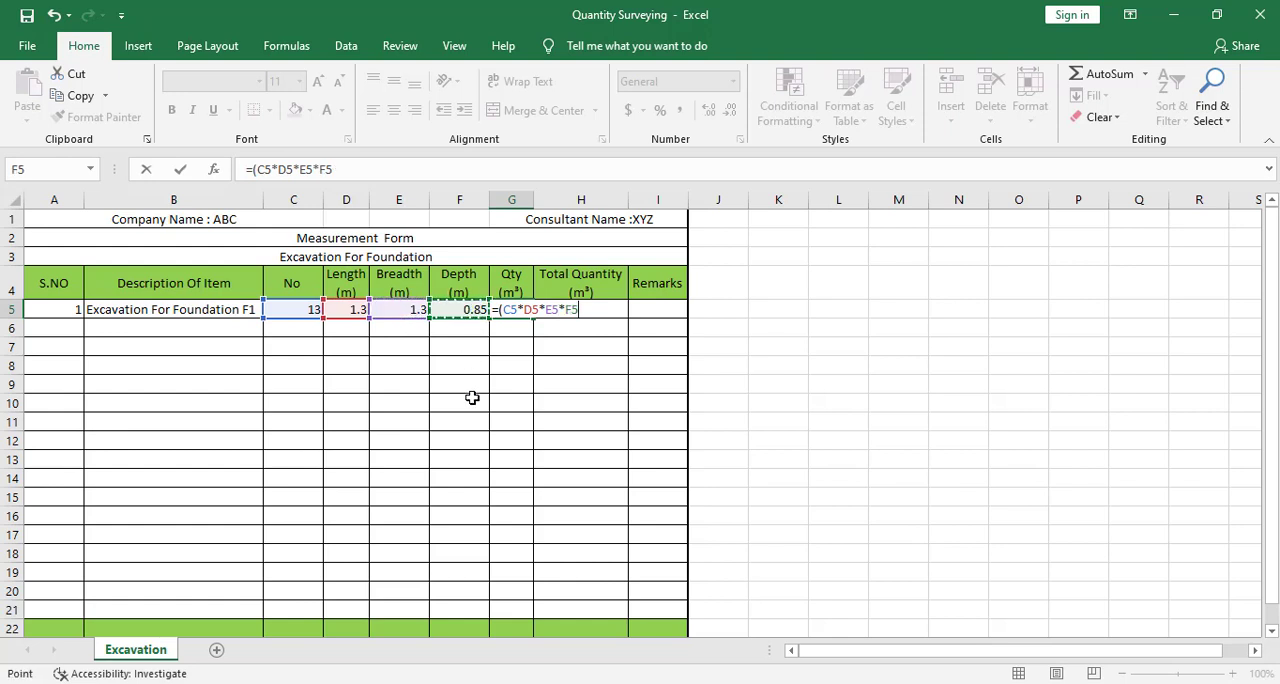
type(")")
key("Return")
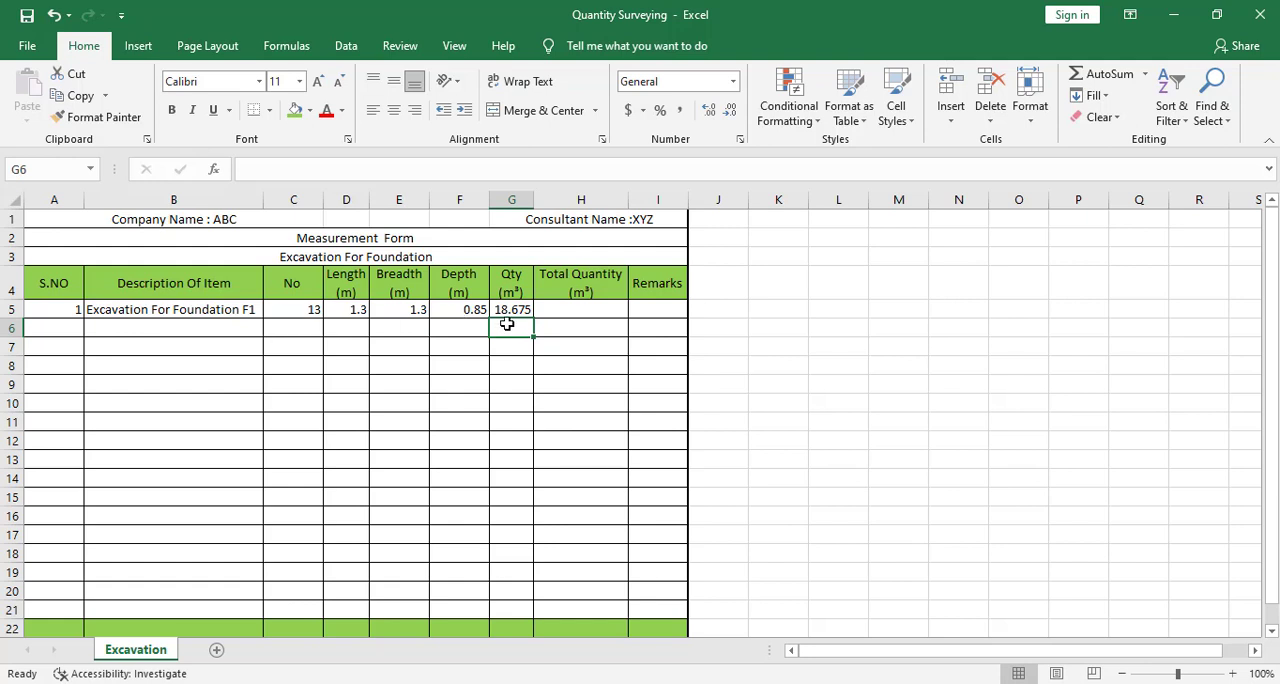
- Enter the placeholder descriptions f2 in B6 and f3 in B7
left_click(114, 330)
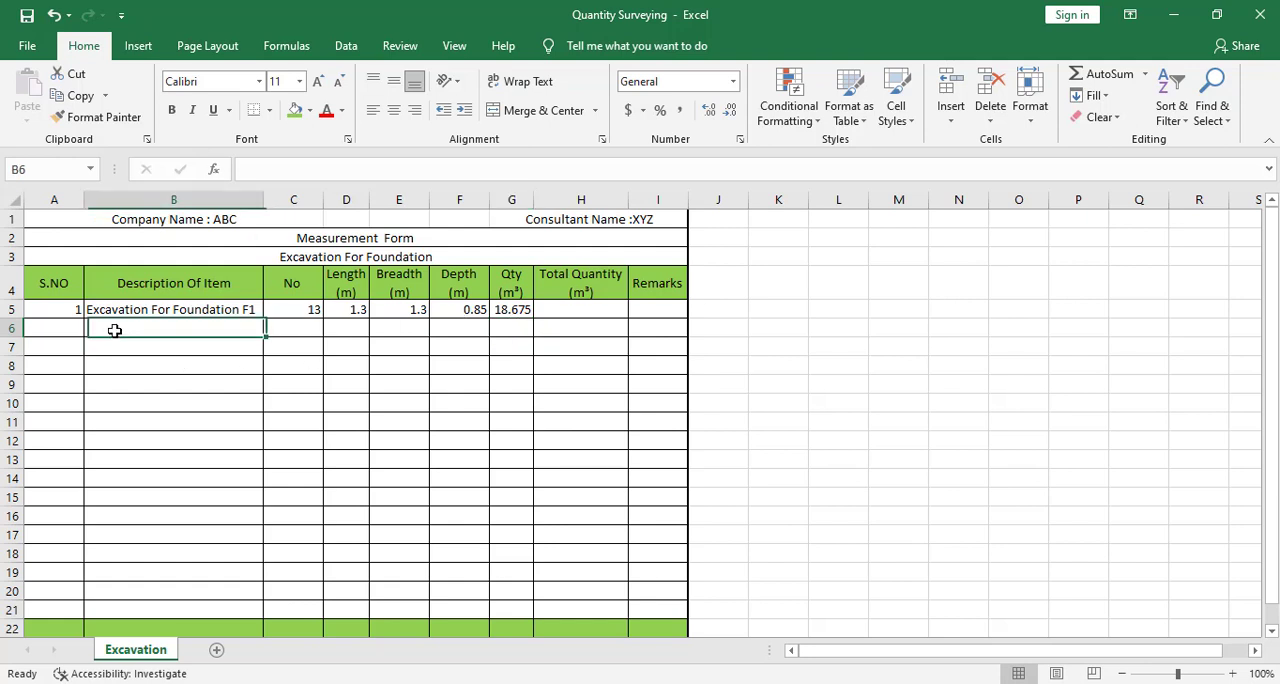
type("f2")
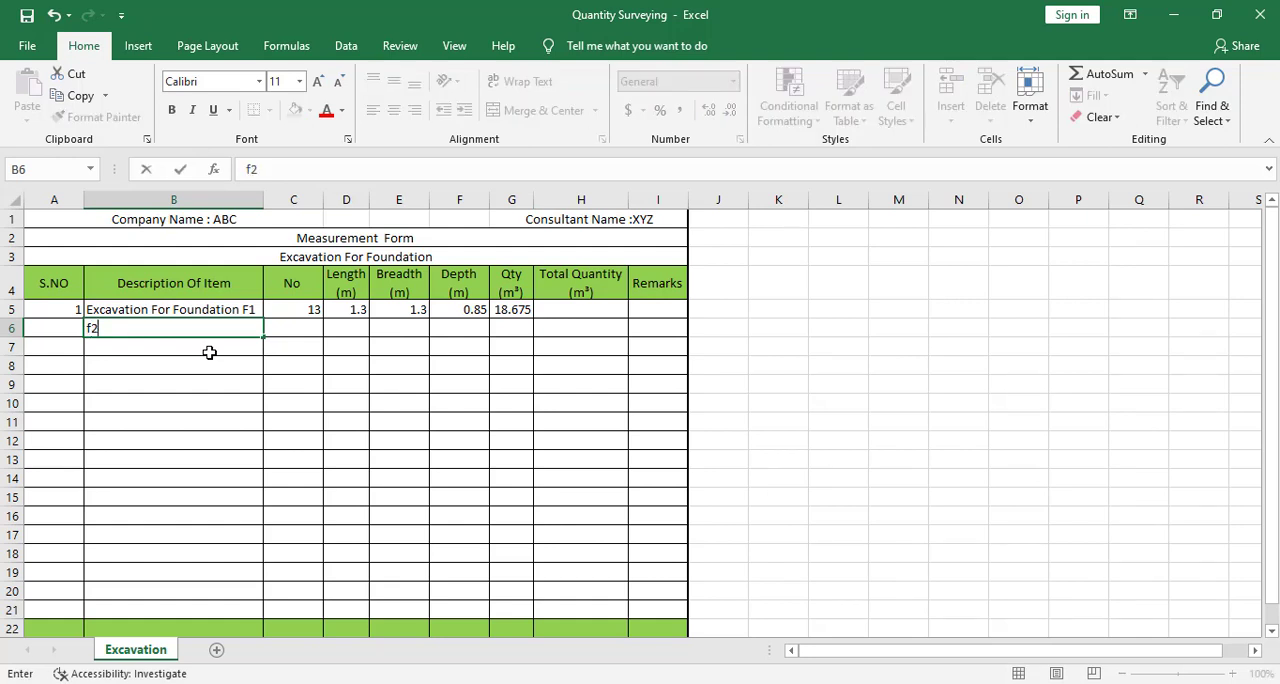
key("Return")
type("f3")
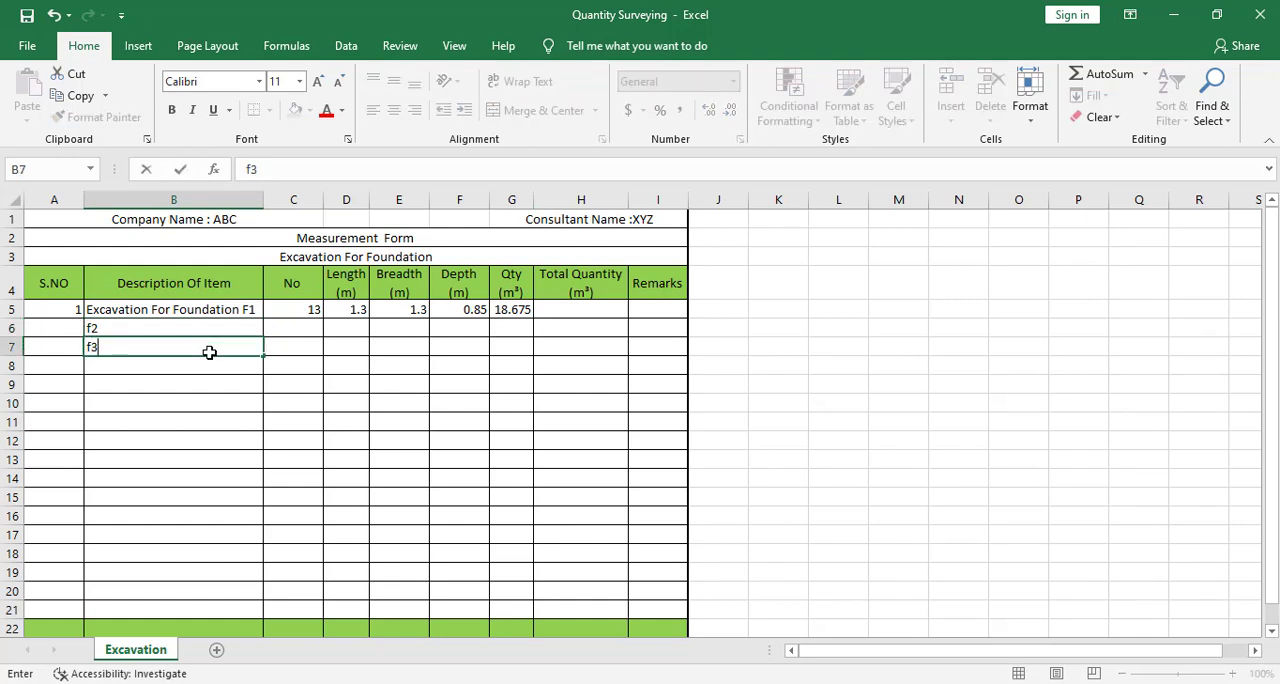
left_click(225, 415)
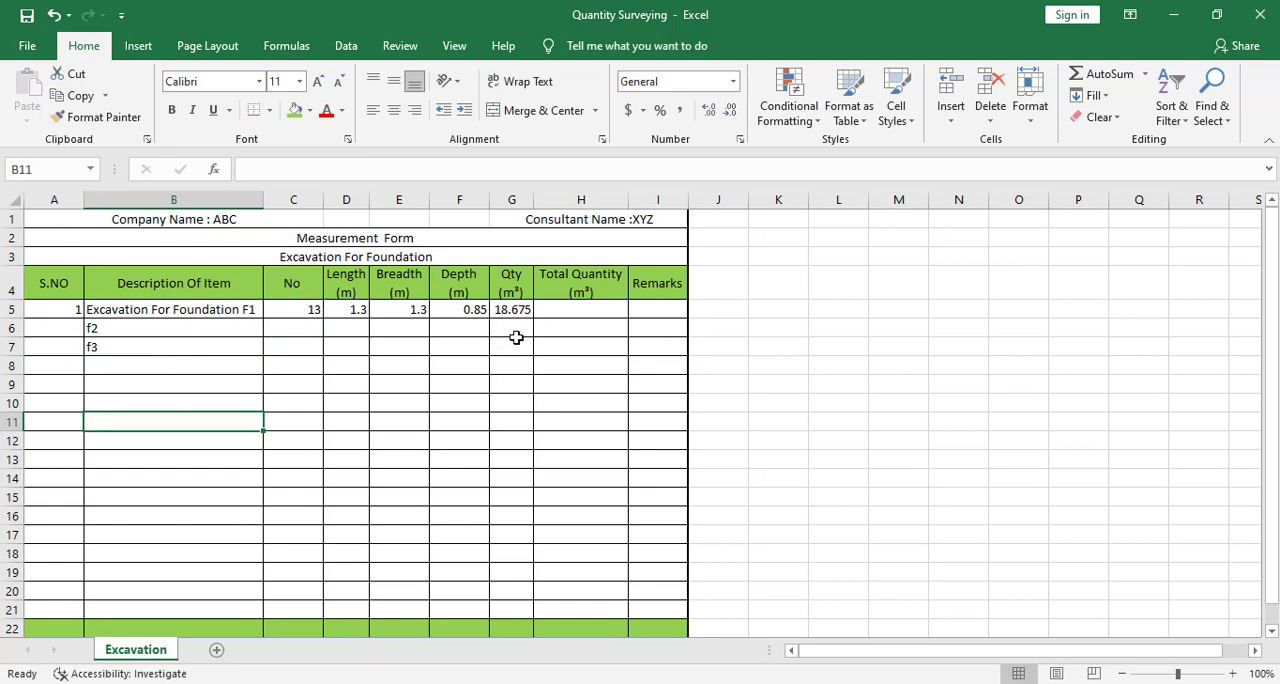
- Total the Qty column in H22, the green row's Total Quantity cell, with the formula =sum(G5:G21)
scroll(601, 589, "down", 1)
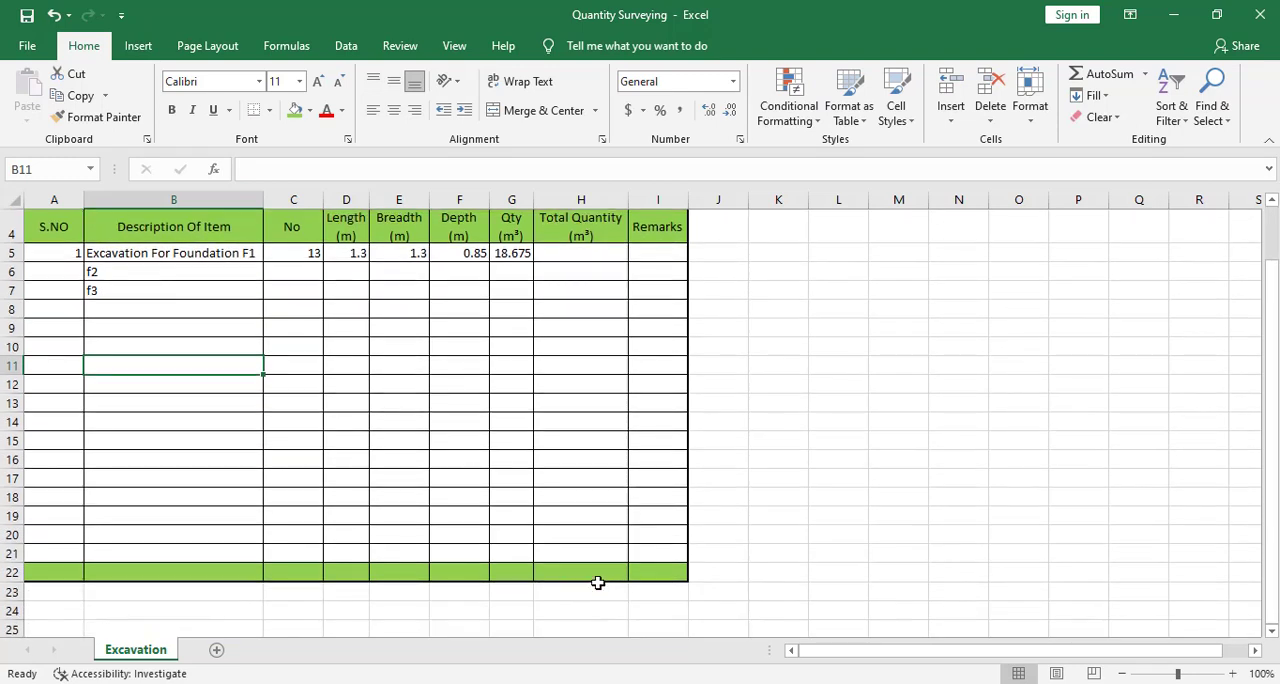
left_click(597, 578)
scroll(600, 580, "up", 1)
scroll(600, 580, "down", 1)
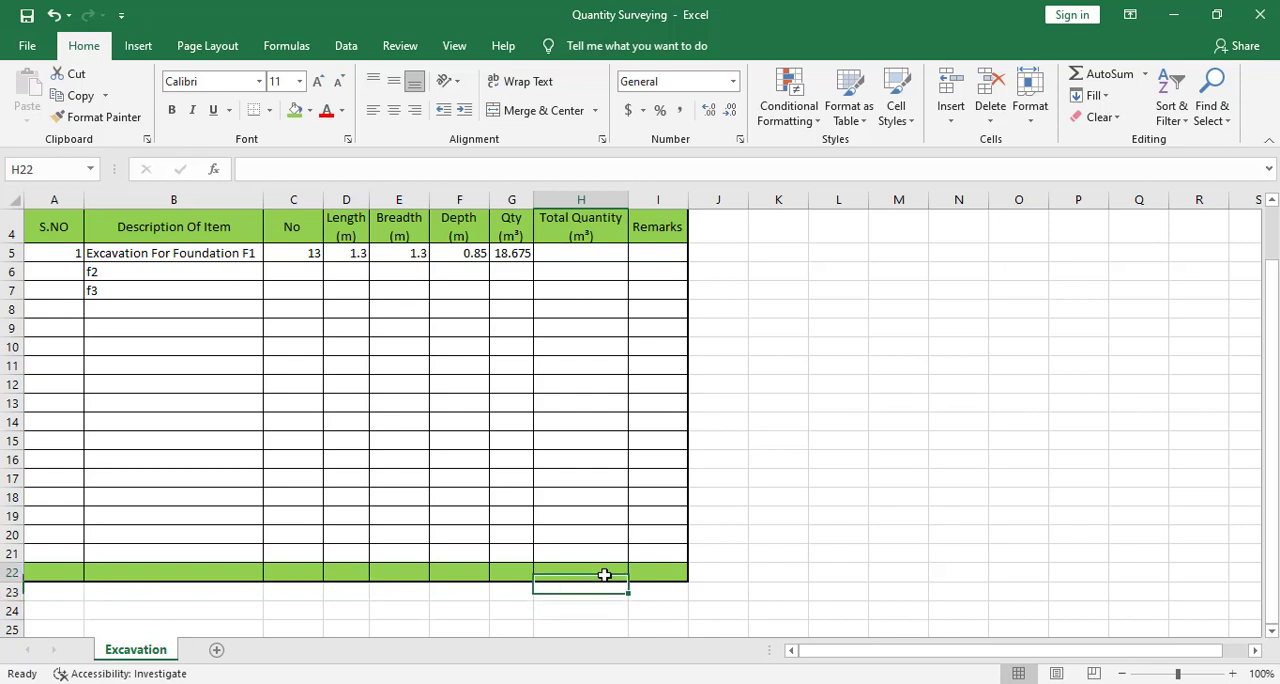
type("=s")
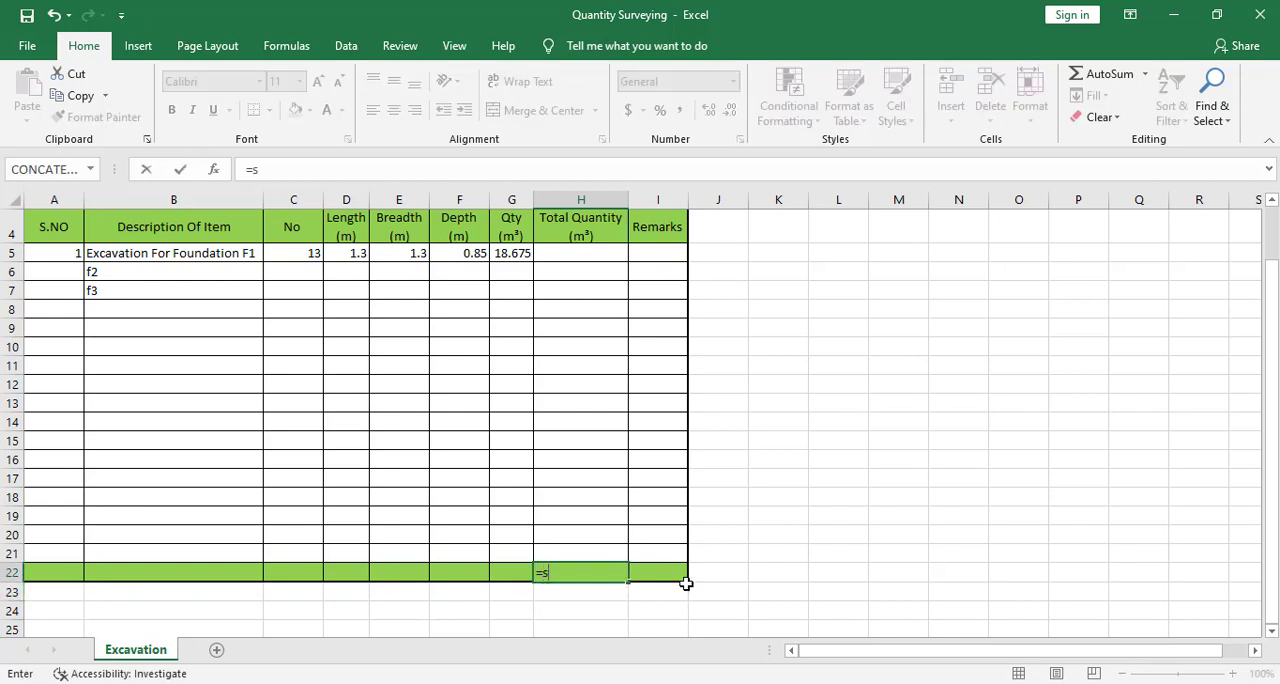
type("u")
key("BackSpace")
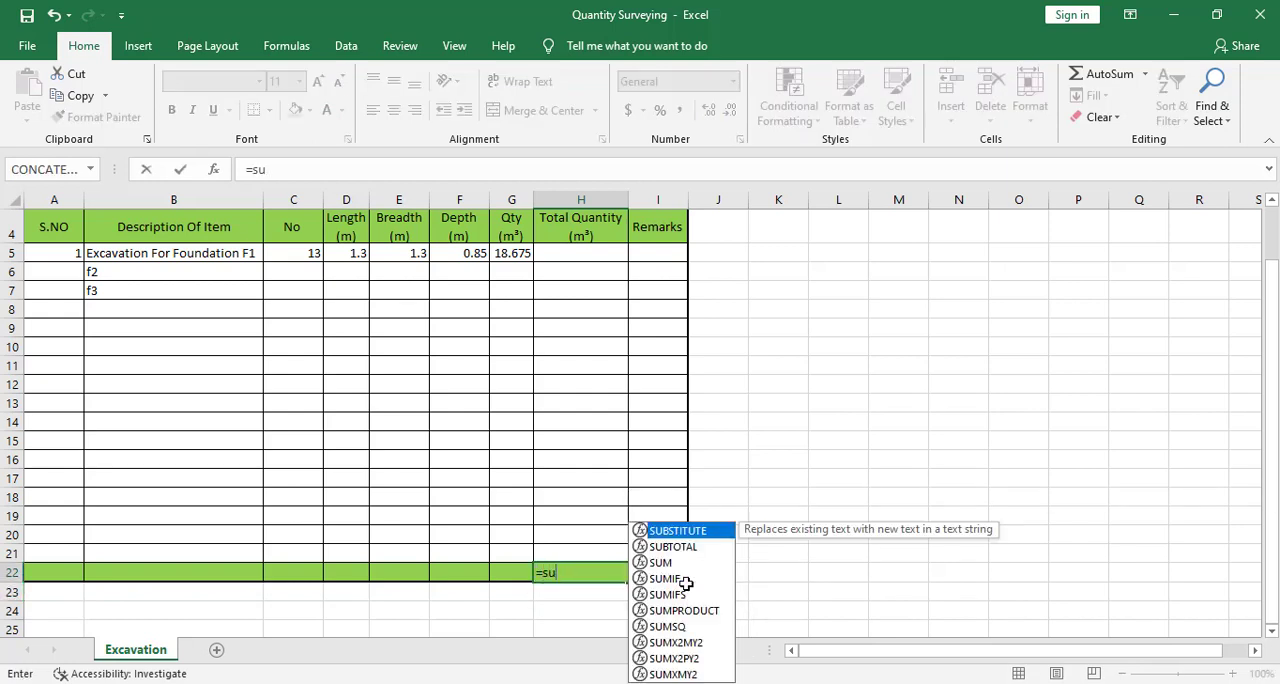
type("m(")
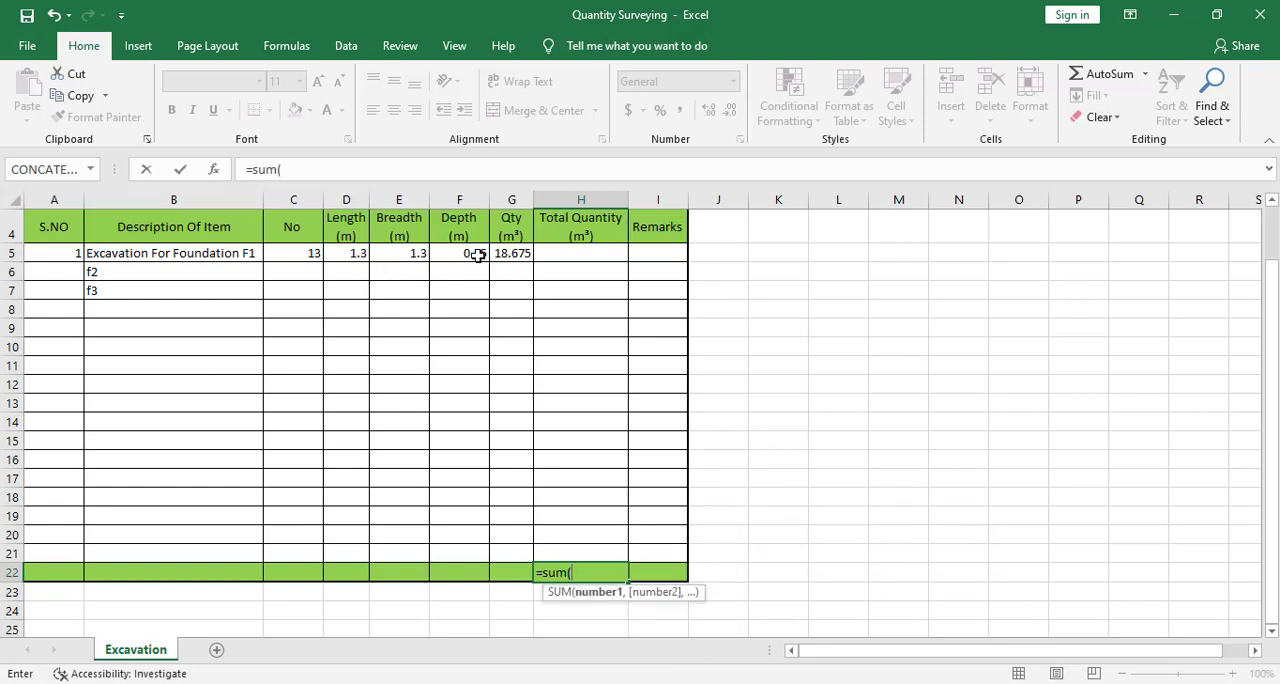
left_click_drag(503, 254, 518, 555)
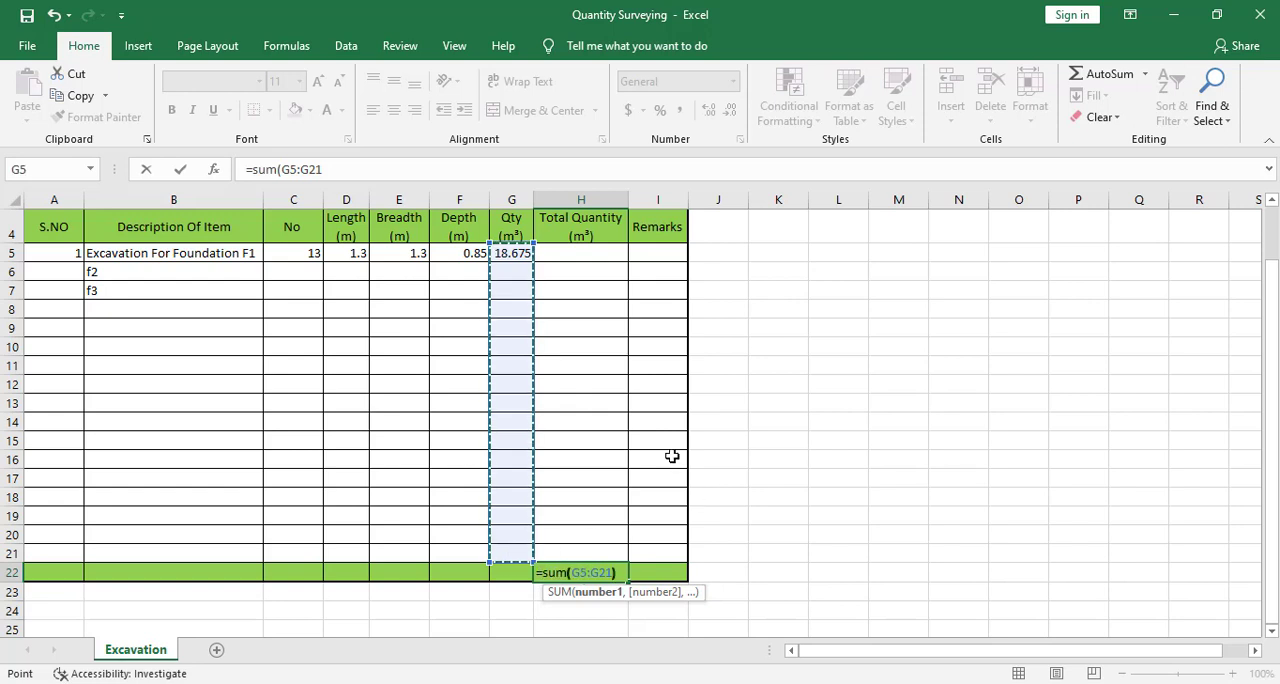
type(")")
key("Return")
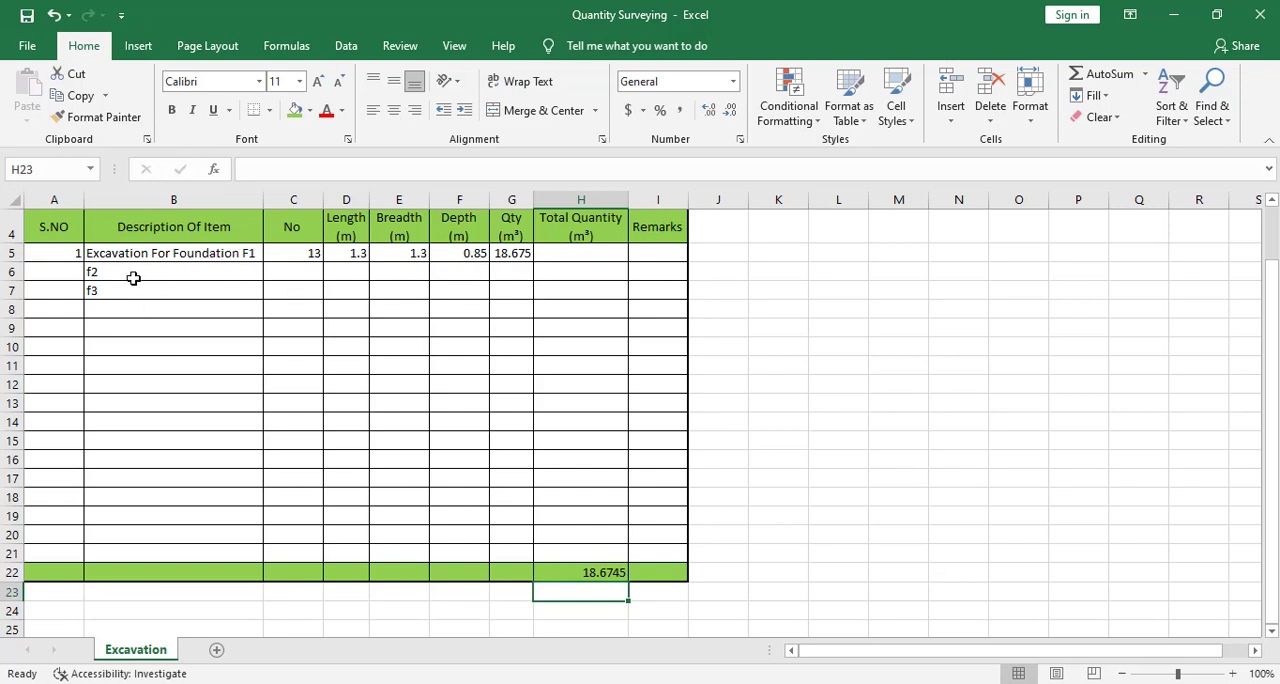
- Clear the placeholder descriptions f2 and f3 from column B
left_click_drag(133, 278, 130, 298)
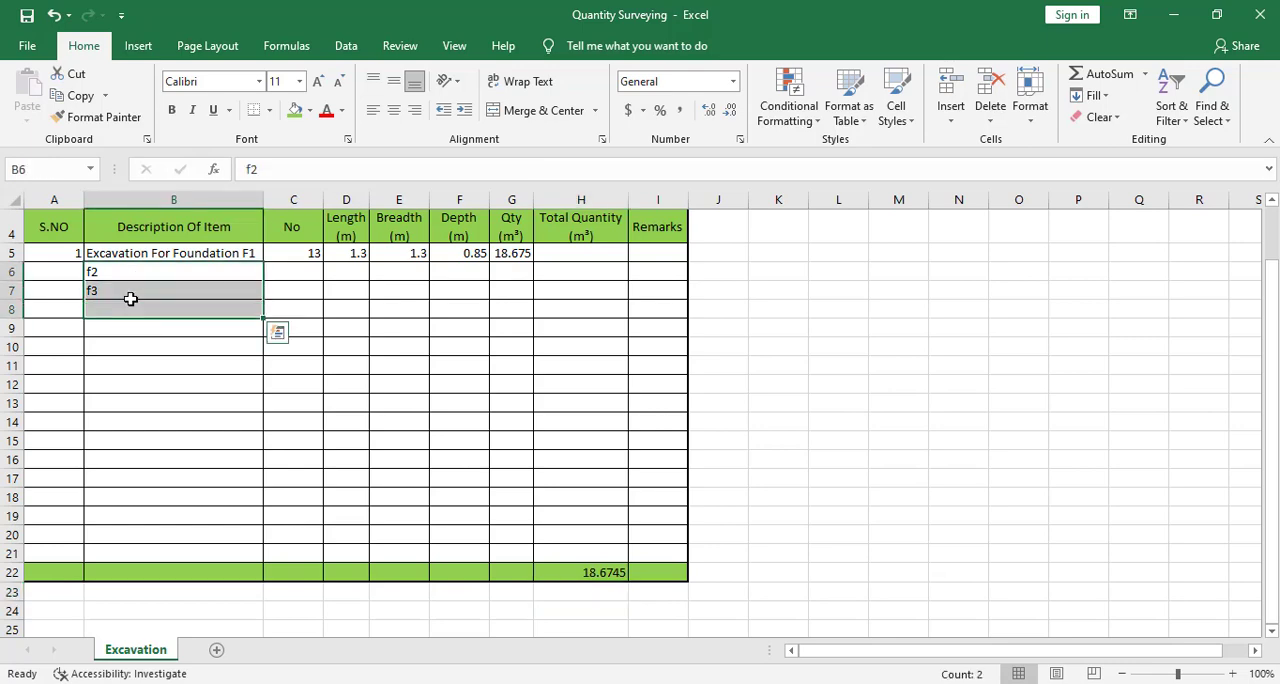
key("Delete")
left_click(114, 328)
- Save the Quantity Surveying workbook
scroll(200, 390, "up", 1)
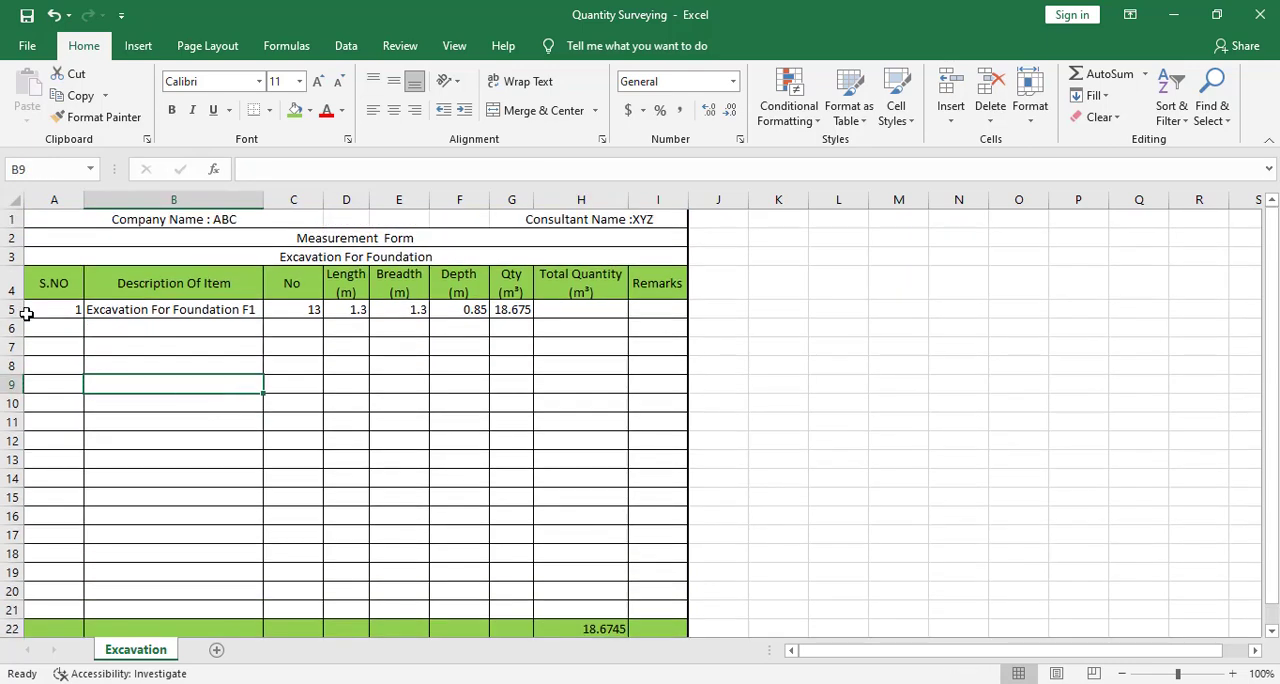
left_click(27, 45)
left_click(72, 262)
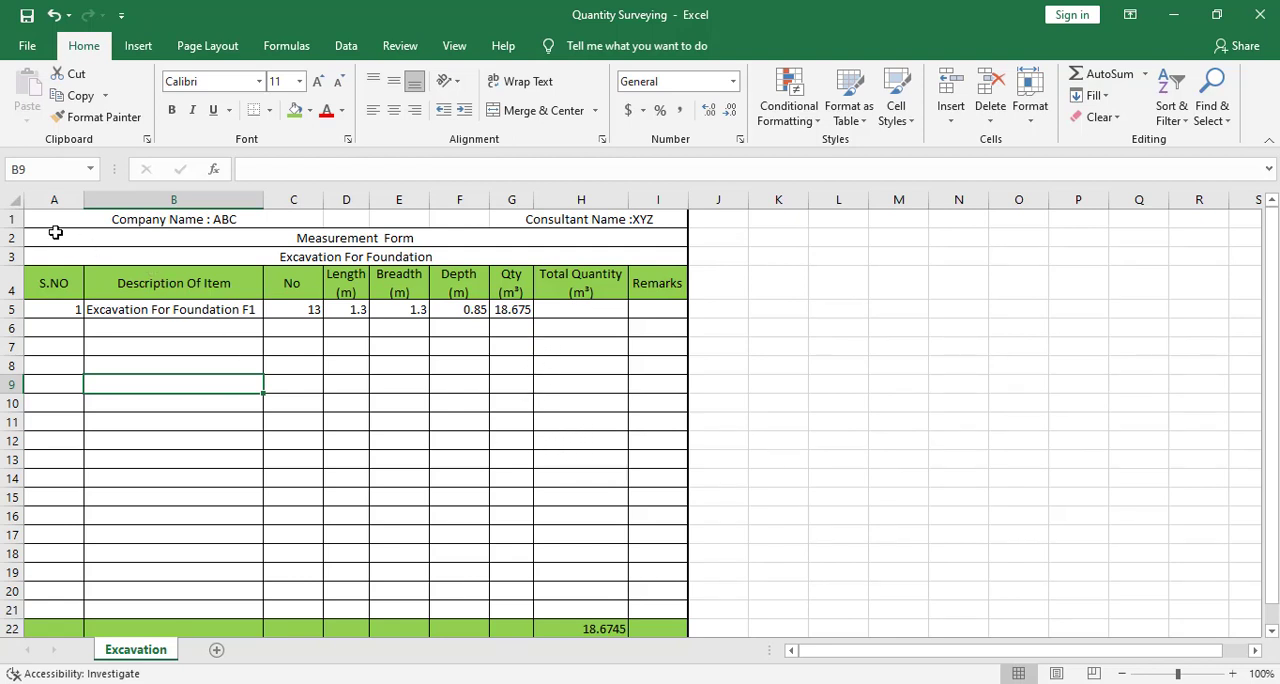
- Center the contents of the measurement table's cells A5:I22 horizontally
left_click_drag(56, 309, 668, 624)
scroll(685, 490, "down", 2)
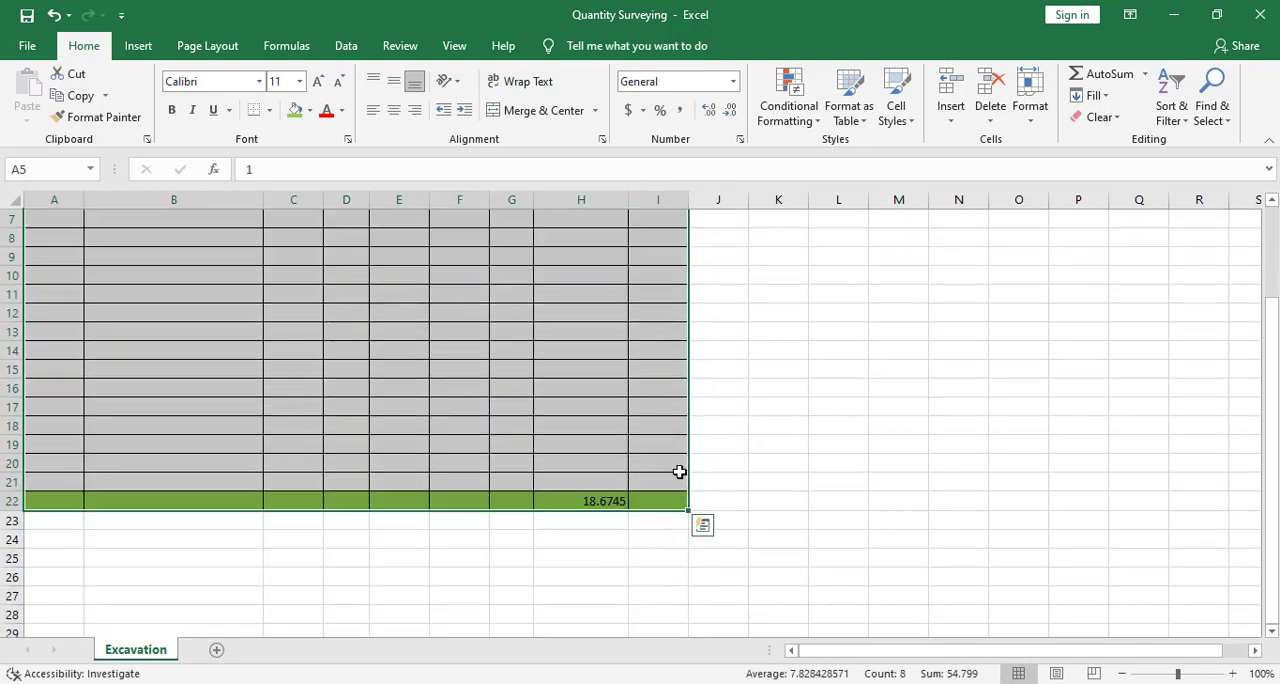
scroll(657, 467, "up", 2)
left_click(394, 110)
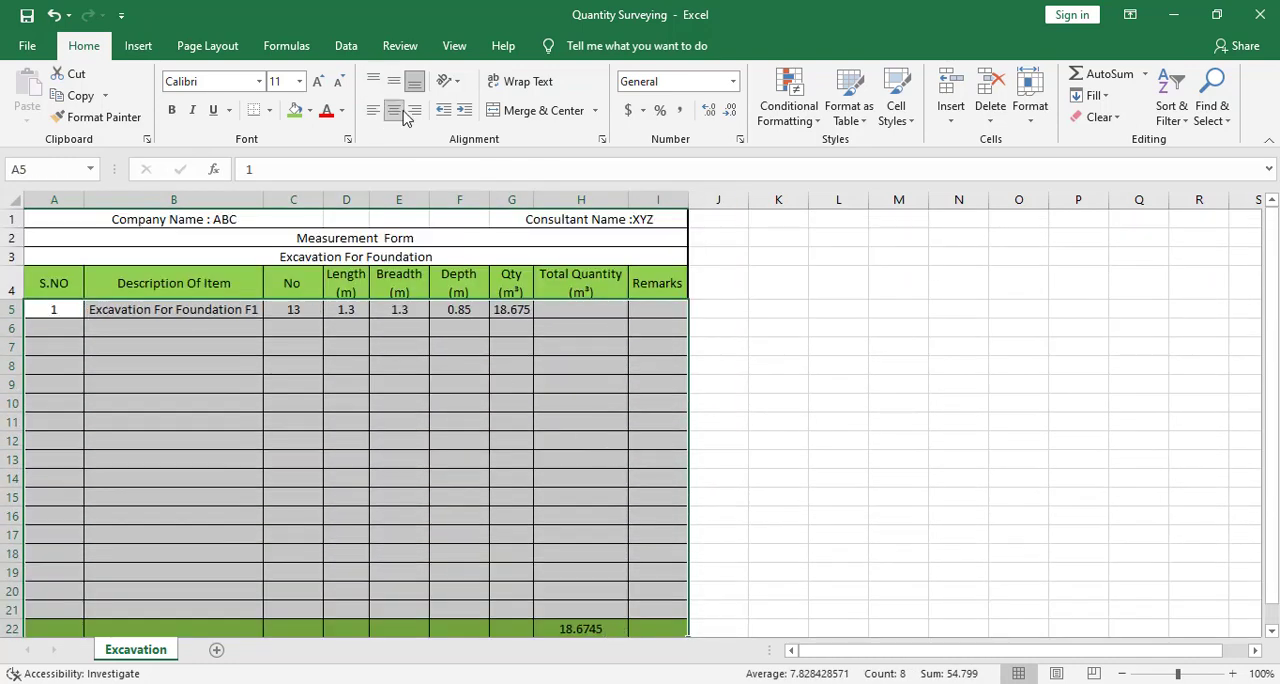
left_click(622, 476)
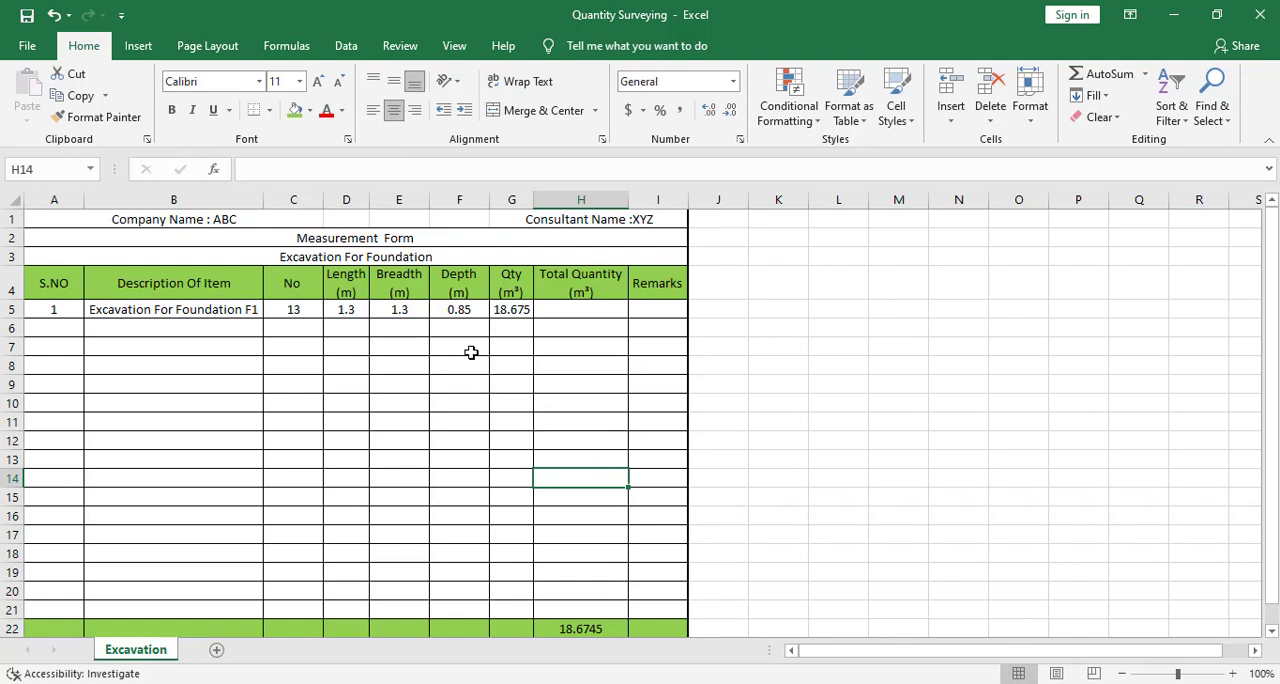